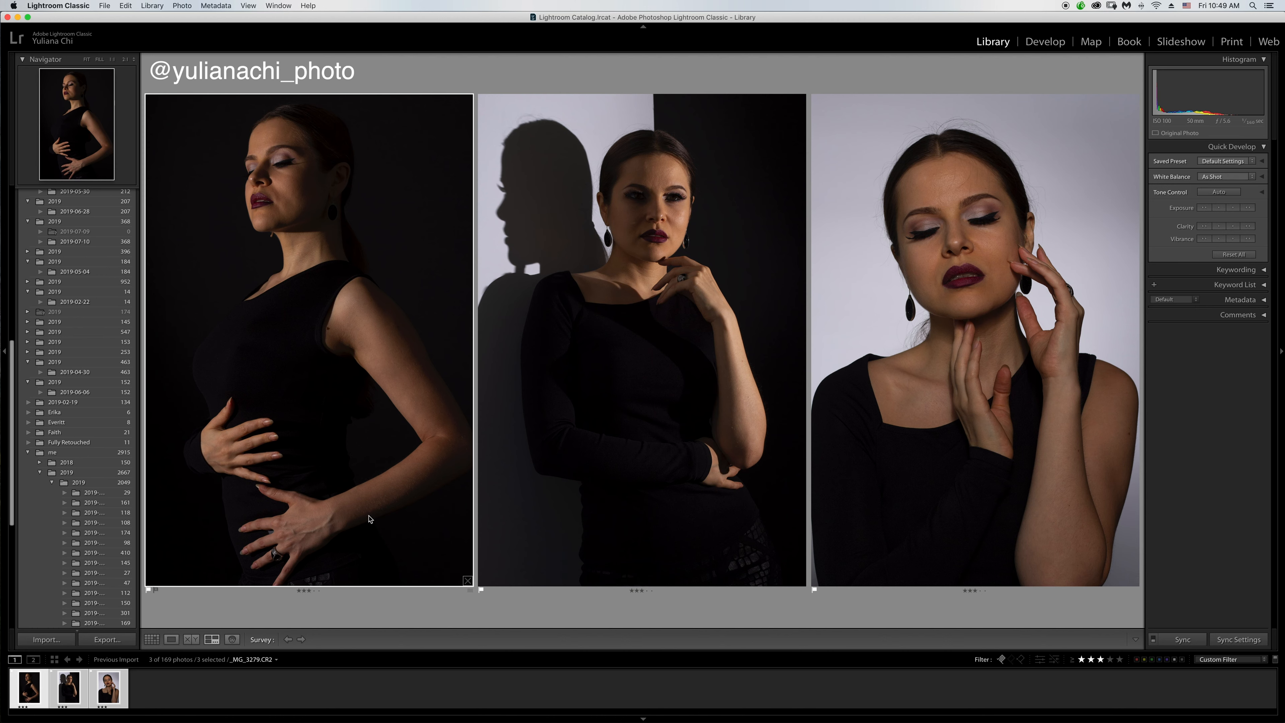
# Develop the first portrait in Black & White, setting the mix to Red -36, Orange +28 and Yellow +14.
pyautogui.click(1044, 41)
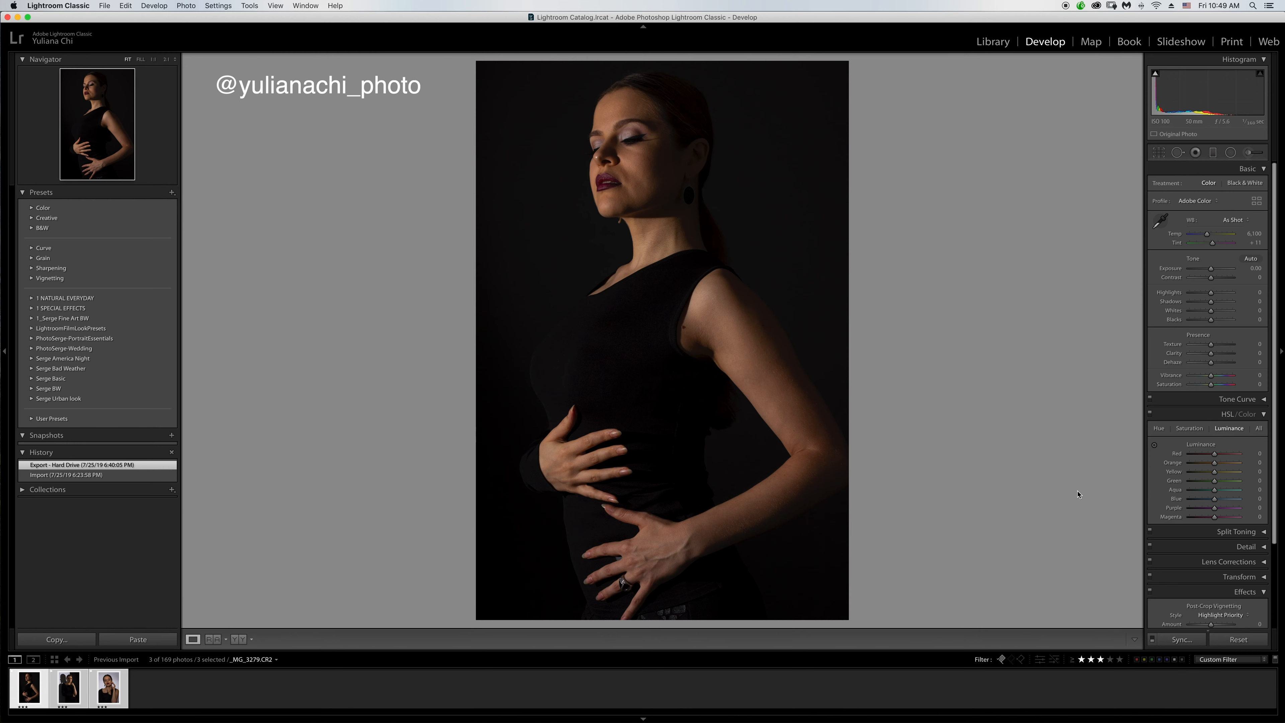
pyautogui.click(1245, 183)
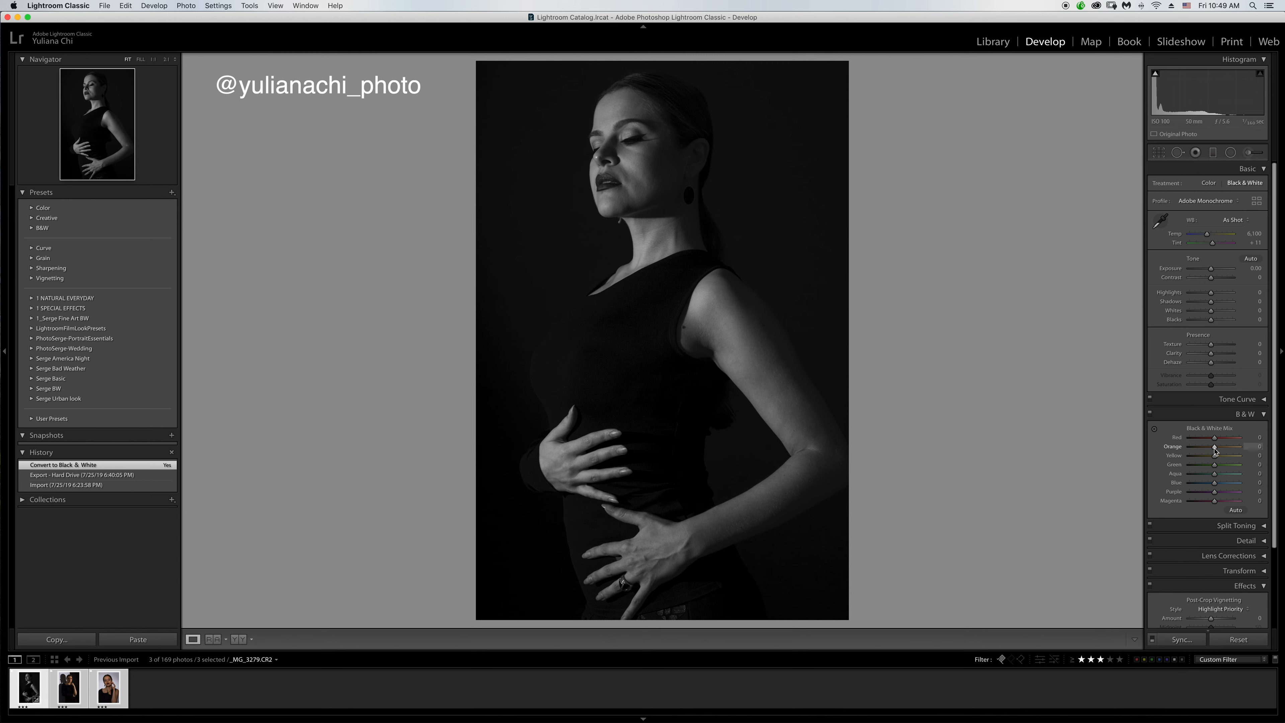
pyautogui.moveTo(1215, 449)
pyautogui.mouseDown()
pyautogui.moveTo(1222, 459)
pyautogui.moveTo(1207, 439)
pyautogui.mouseUp()
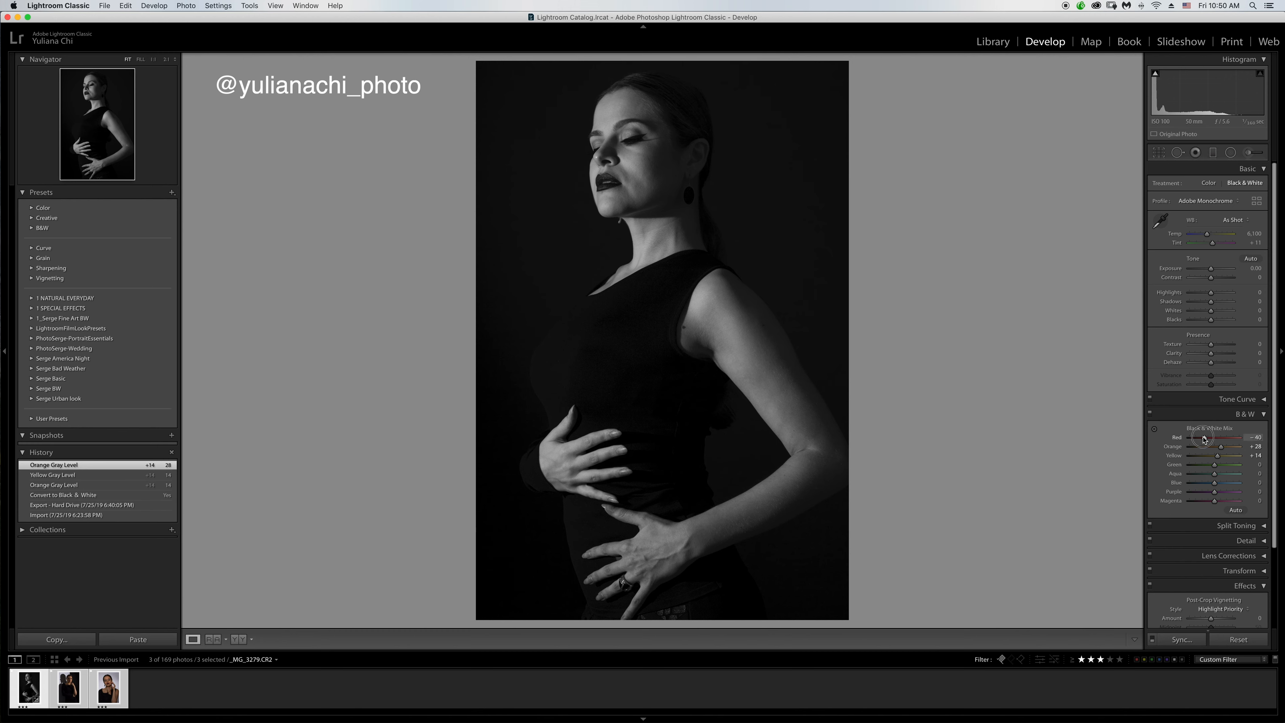
pyautogui.moveTo(1203, 438); pyautogui.dragTo(1205, 438)
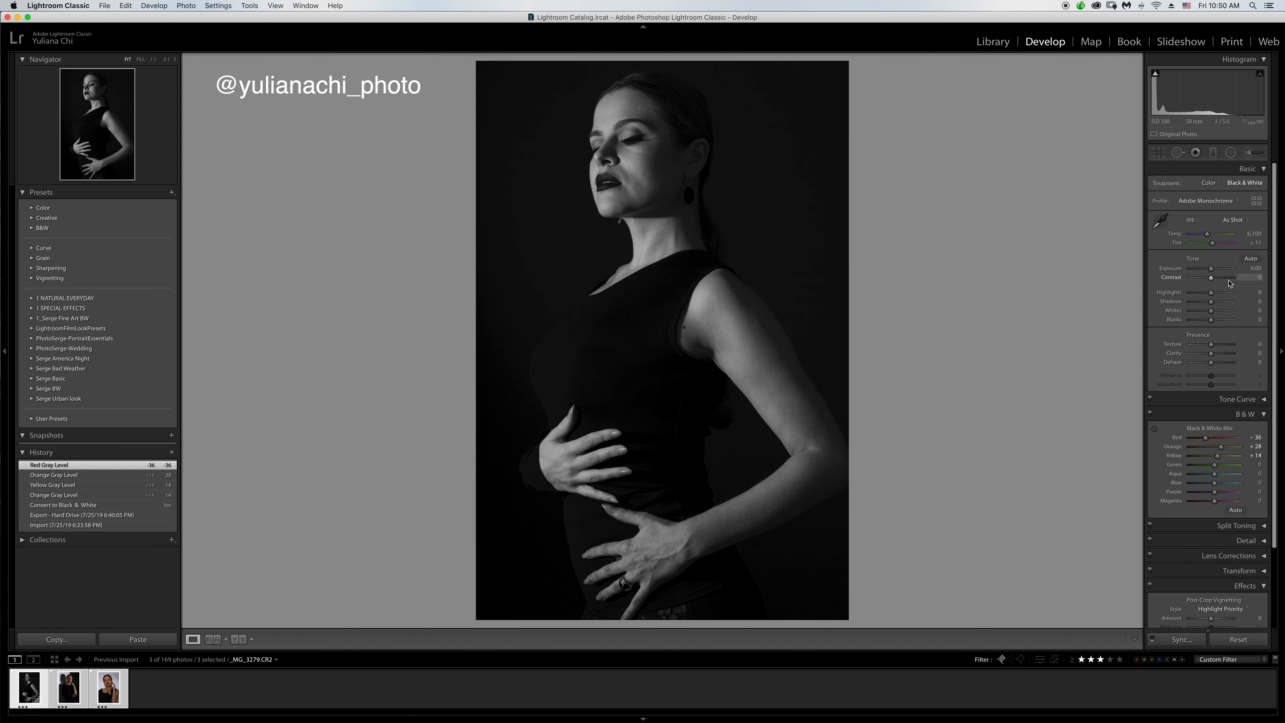
# Set Contrast +13, Highlights +11, Shadows -93, Whites +10 and Blacks +12, and compare the portrait before and after.
pyautogui.moveTo(1212, 296); pyautogui.dragTo(1213, 294)
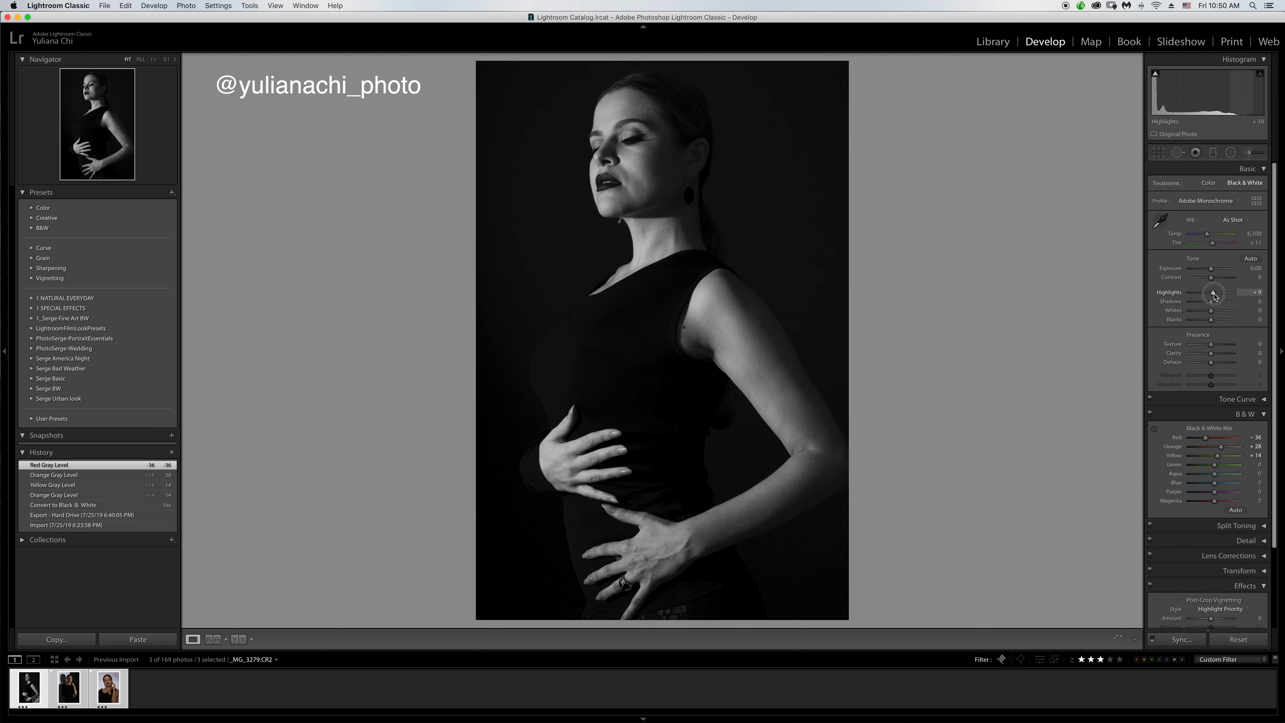
pyautogui.moveTo(1212, 313); pyautogui.dragTo(1214, 294)
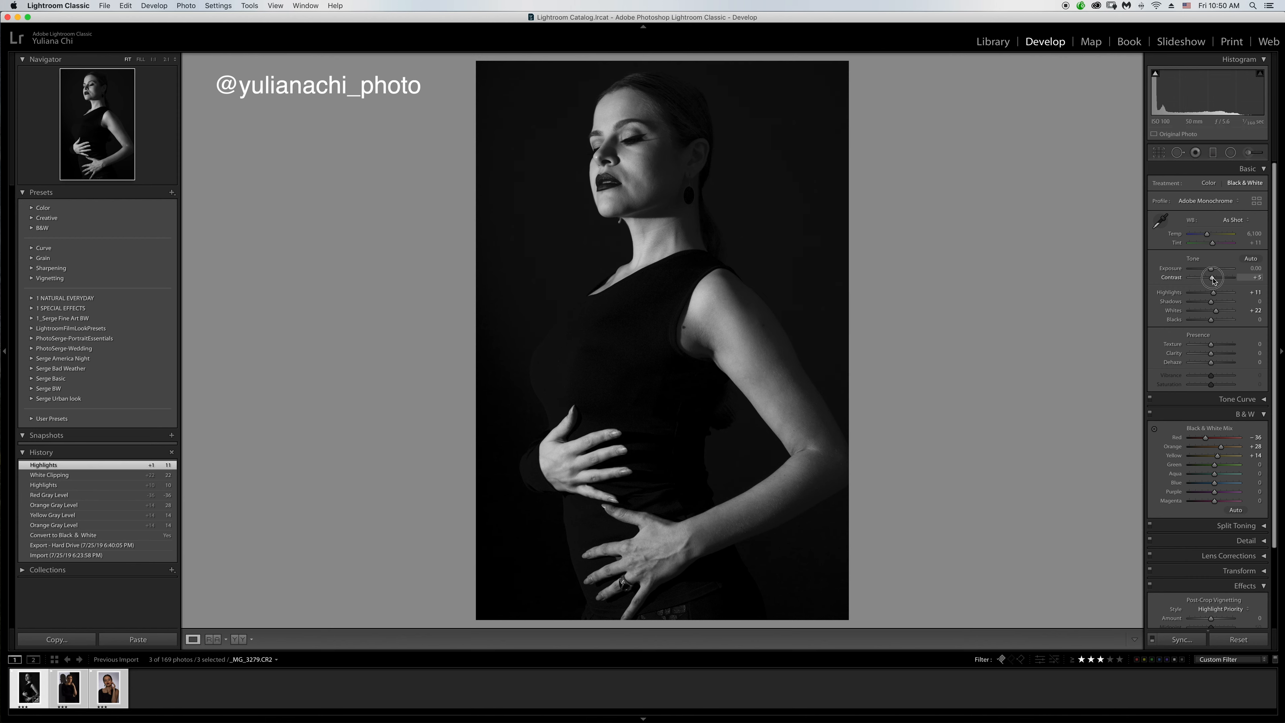
pyautogui.moveTo(1214, 279); pyautogui.dragTo(1217, 279)
pyautogui.moveTo(1218, 279); pyautogui.dragTo(1213, 320)
pyautogui.click(238, 639)
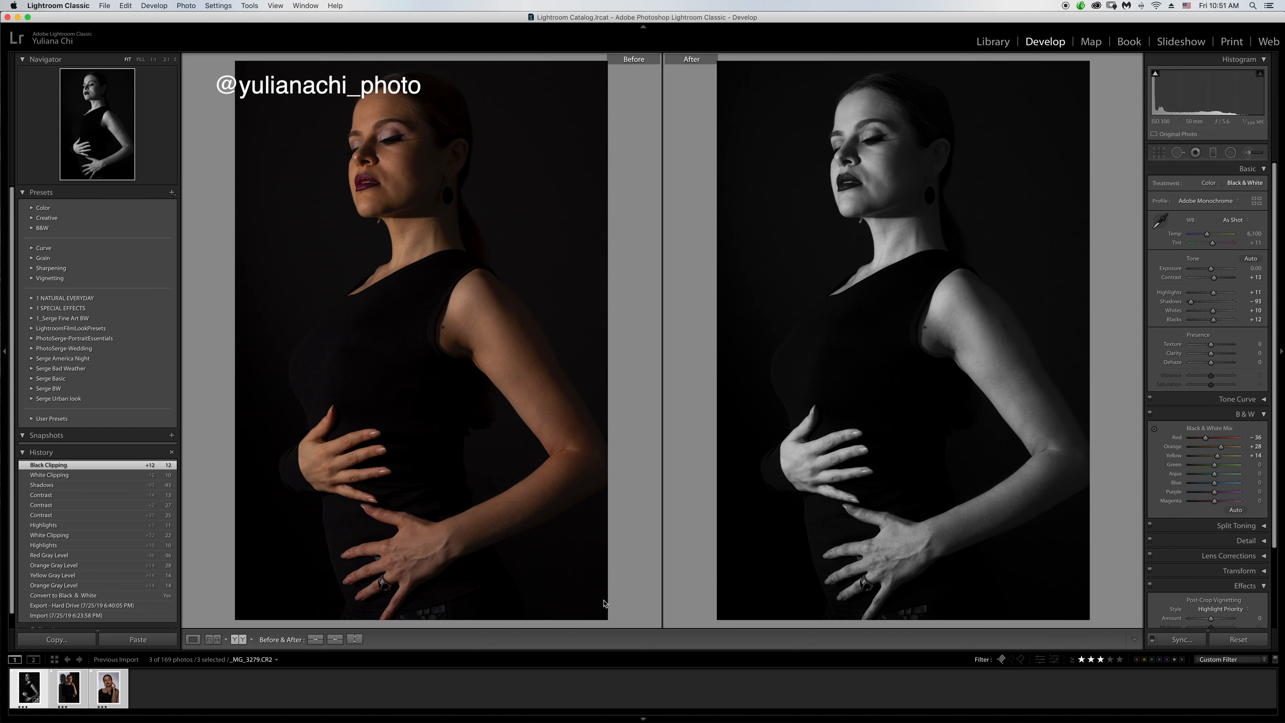
pyautogui.click(192, 639)
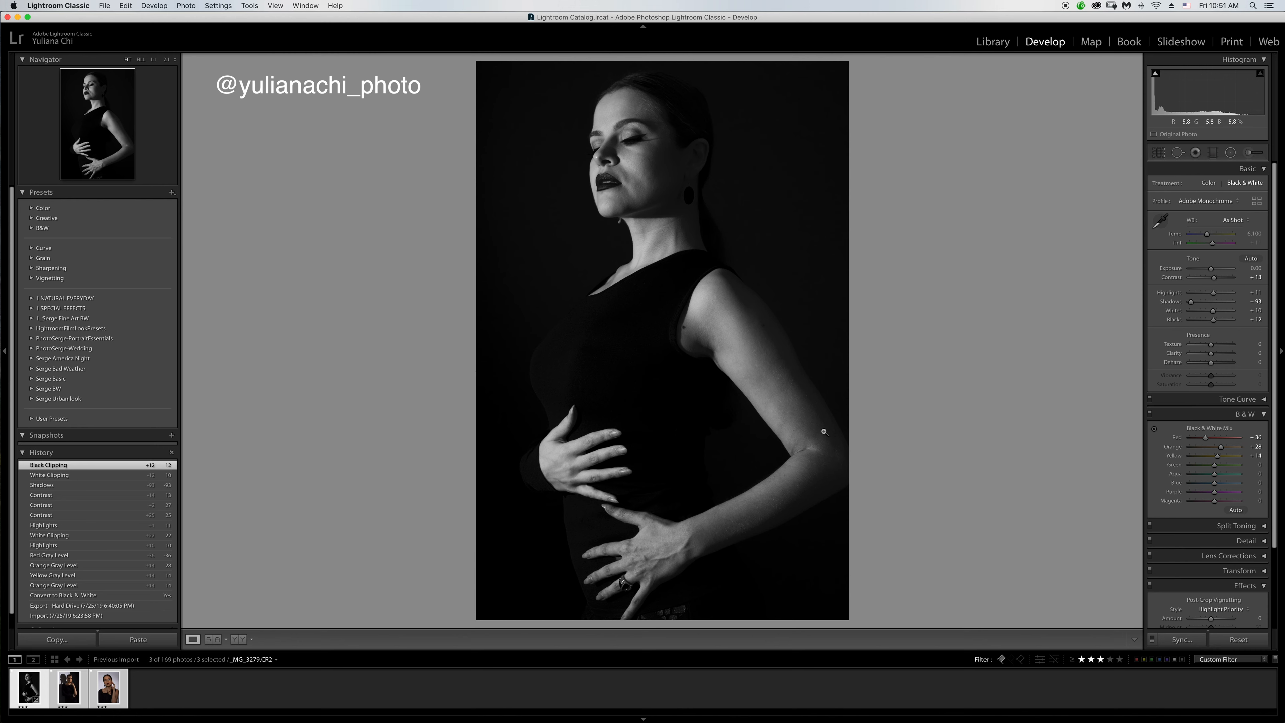
# Synchronize the first portrait's develop settings to the other two selected photos, leaving out Spot Removal and Crop.
pyautogui.click(73, 697)
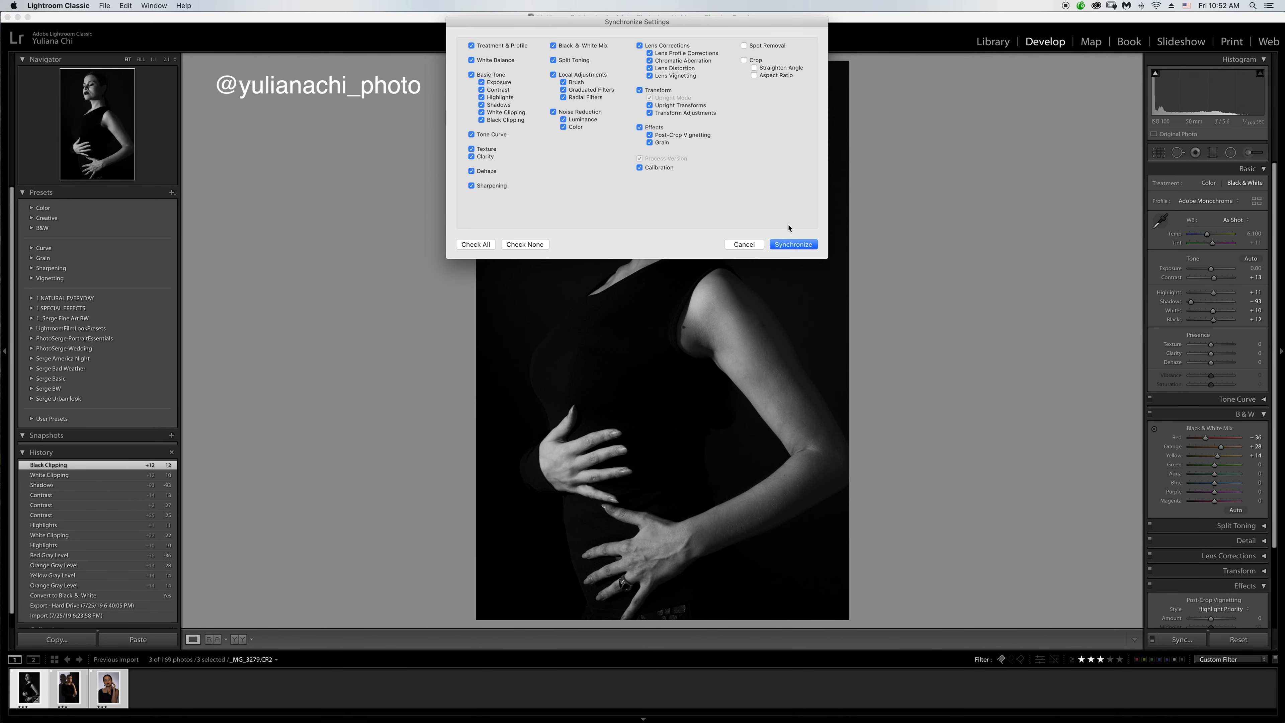
pyautogui.click(804, 245)
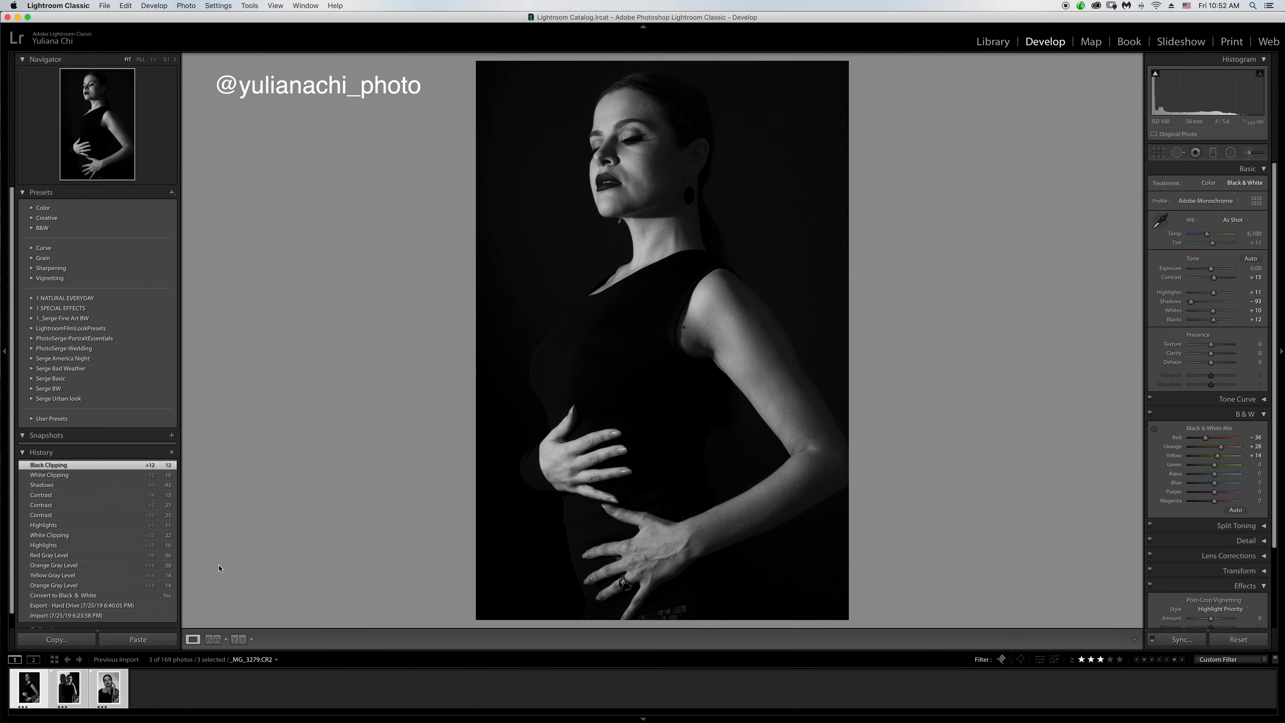
# On the second portrait, the one with the shadow profile, set Highlights to -15 and Whites to +34.
pyautogui.click(72, 694)
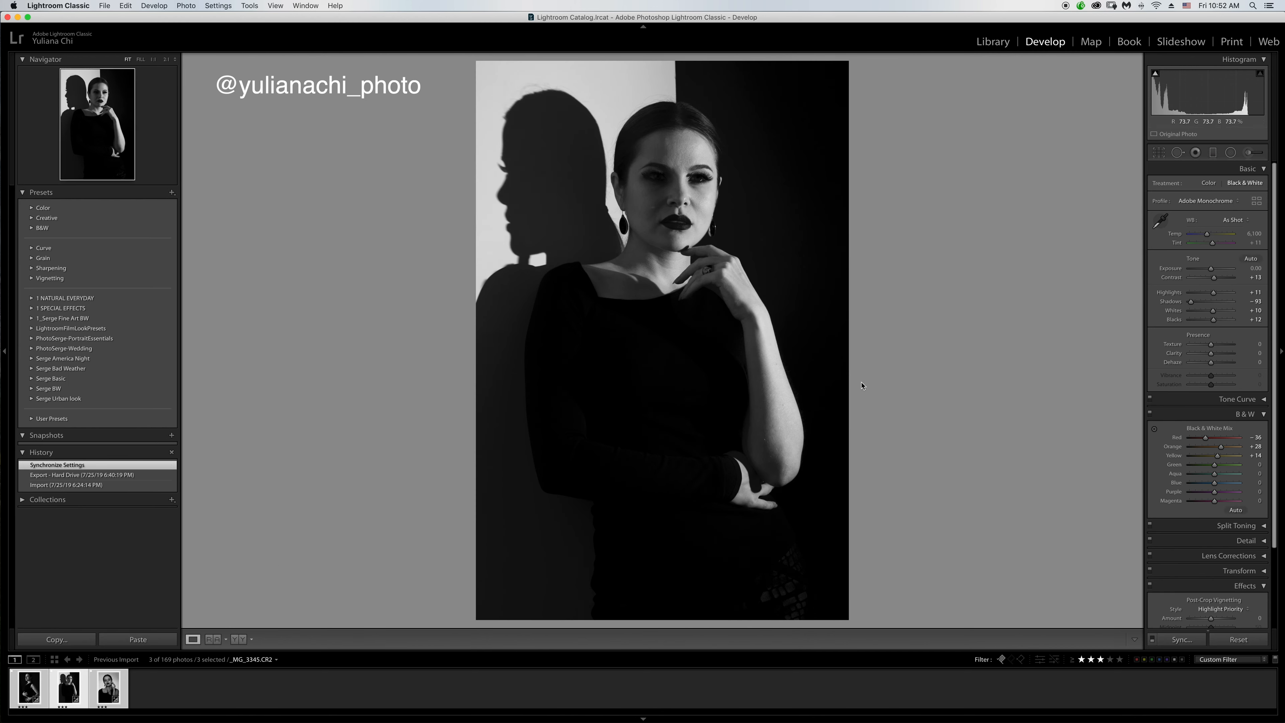
pyautogui.moveTo(1213, 292); pyautogui.dragTo(1208, 295)
pyautogui.moveTo(1213, 310); pyautogui.dragTo(1218, 311)
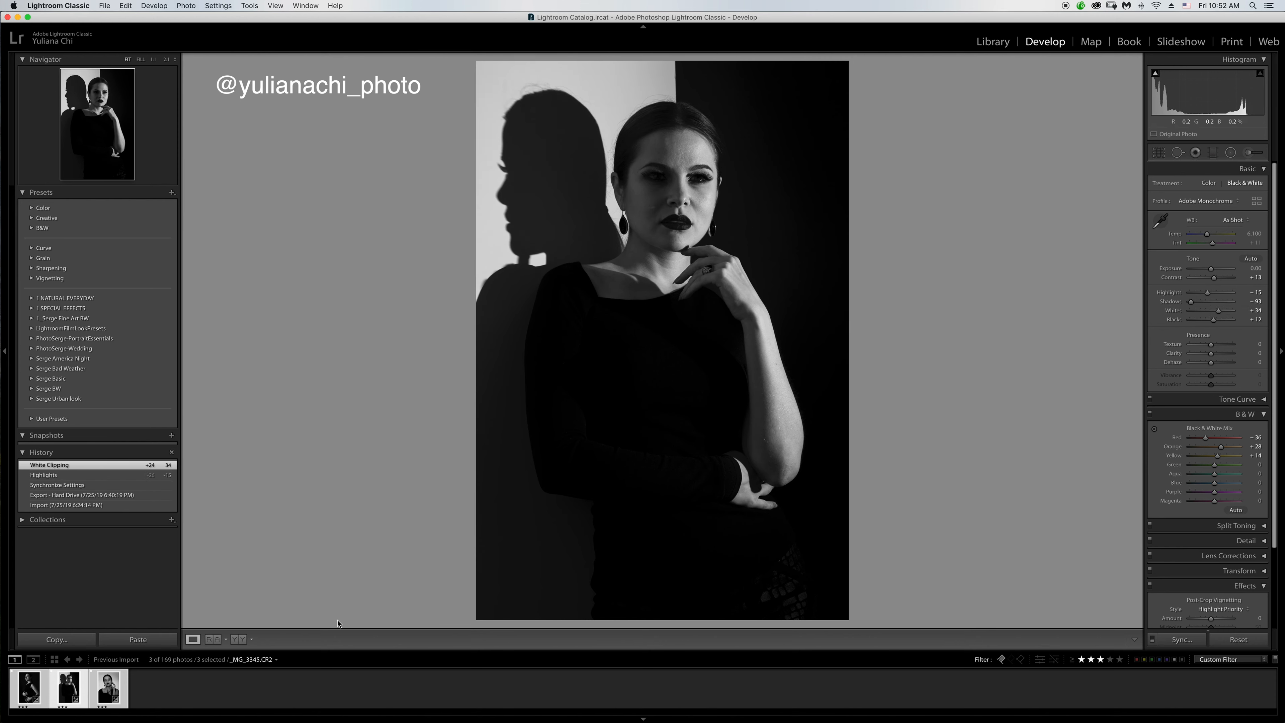
# On the third portrait, set Orange to +51 and Yellow to +19 in the black-and-white mix, and raise Shadows to +23.
pyautogui.press('Right')
pyautogui.moveTo(1221, 447); pyautogui.dragTo(1219, 457)
pyautogui.click(1218, 459)
pyautogui.moveTo(1226, 448); pyautogui.dragTo(1228, 447)
pyautogui.moveTo(1191, 303); pyautogui.dragTo(1217, 304)
pyautogui.moveTo(1228, 447); pyautogui.dragTo(1227, 446)
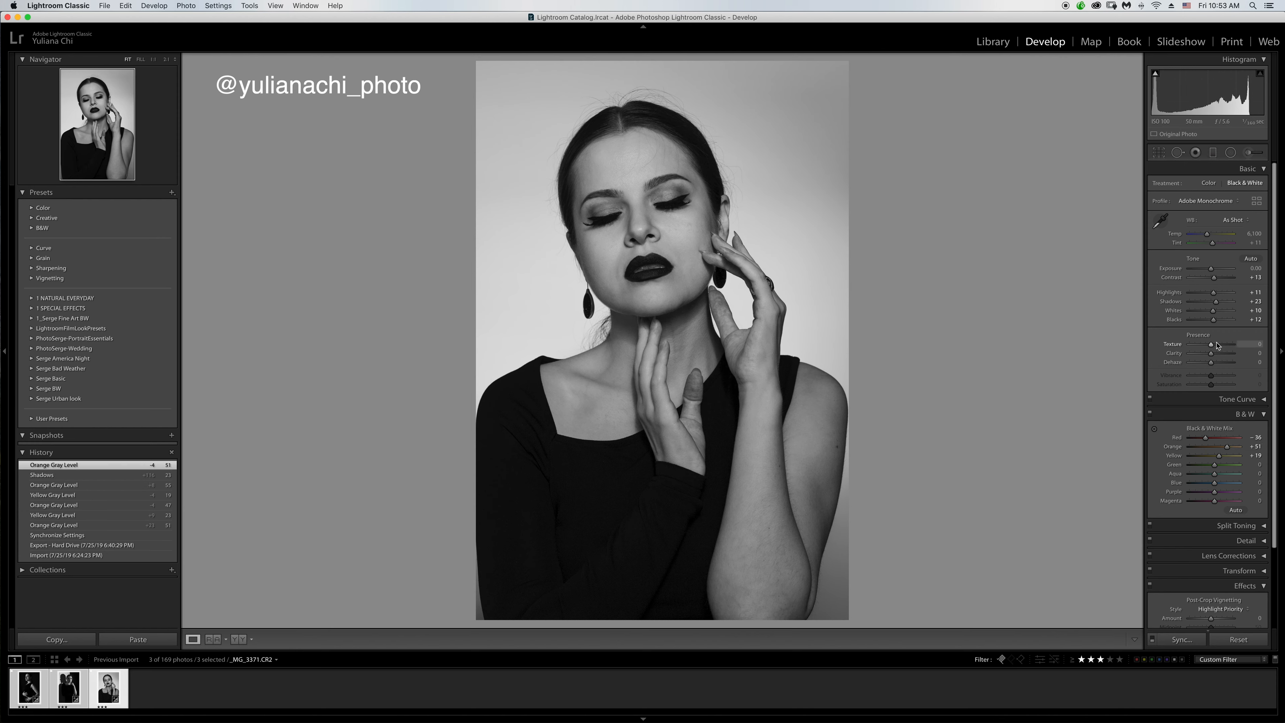
# Set the third portrait's Highlights to +9 and Shadows to +47, darken its Blacks, and show the three photos together in Survey view.
pyautogui.moveTo(1214, 292); pyautogui.dragTo(1207, 292)
pyautogui.moveTo(1216, 301); pyautogui.dragTo(1219, 302)
pyautogui.moveTo(1213, 320); pyautogui.dragTo(1206, 321)
pyautogui.moveTo(1219, 302); pyautogui.dragTo(1213, 292)
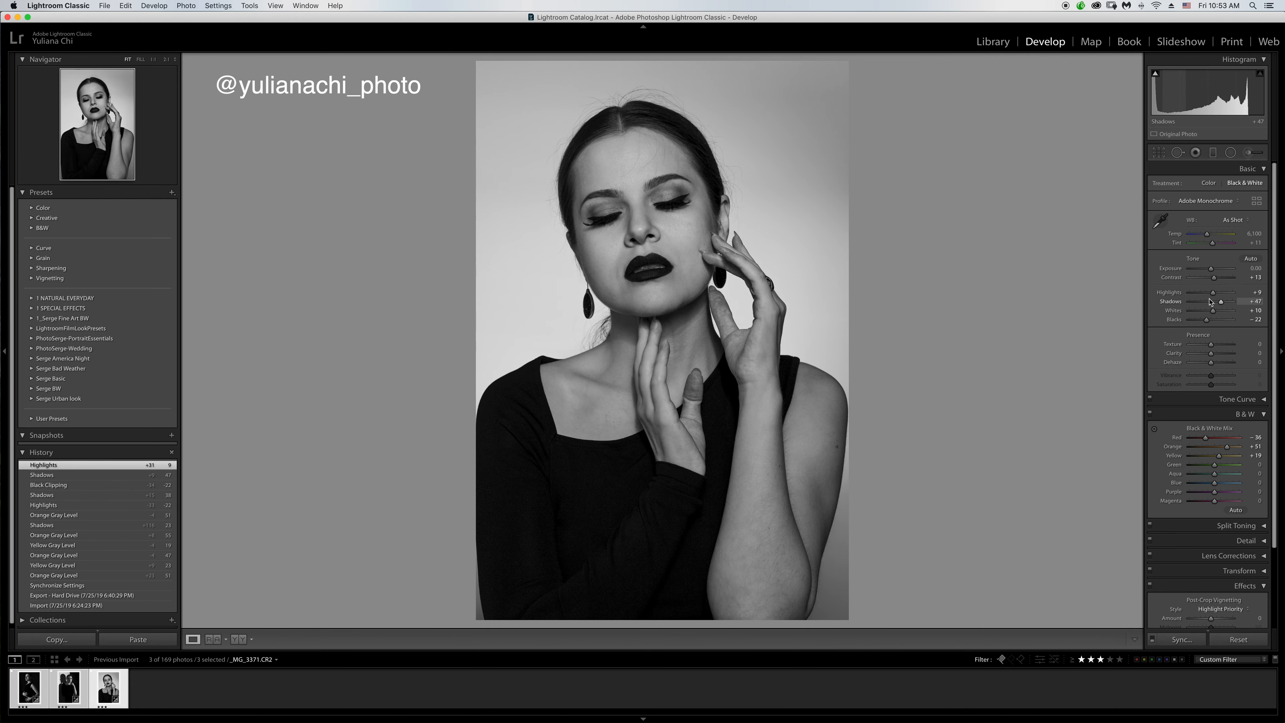
pyautogui.moveTo(1207, 319); pyautogui.dragTo(1205, 320)
pyautogui.press('n')
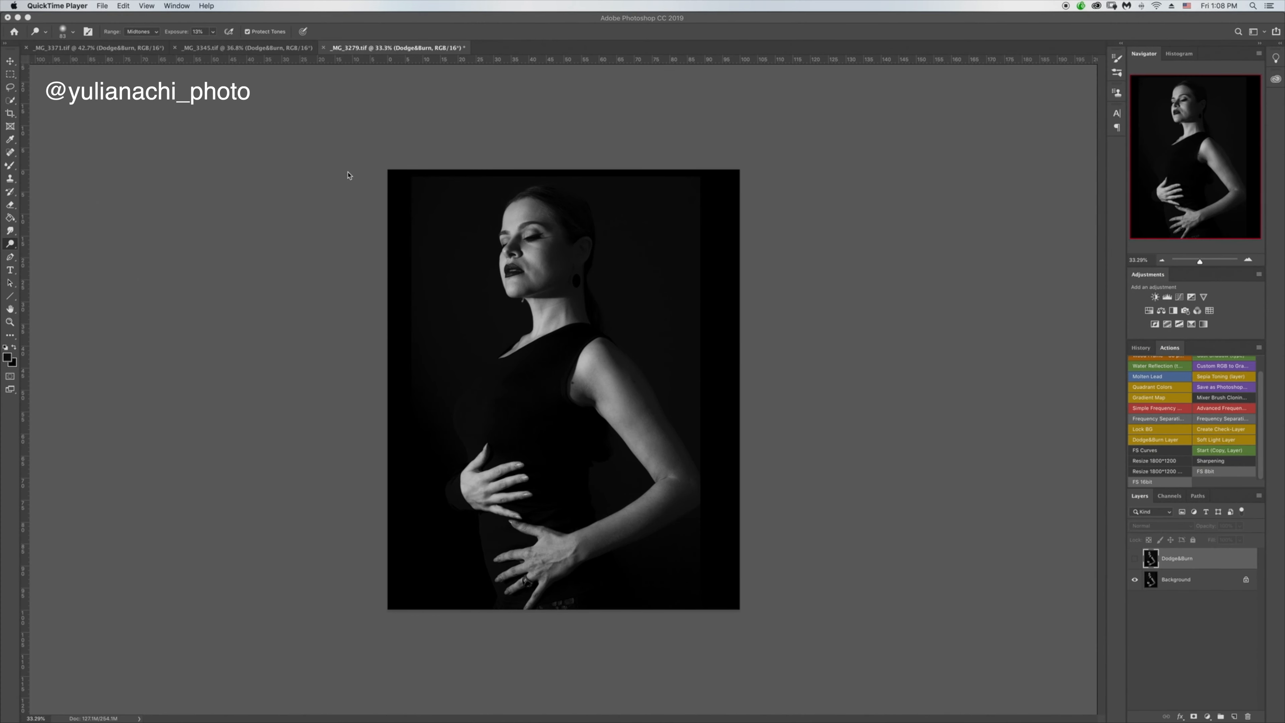
# In Photoshop, show the Dodge&Burn layer and add a Levels adjustment above it with a slightly raised black point, midtones 0.91 and a lowered white point.
pyautogui.click(1137, 560)
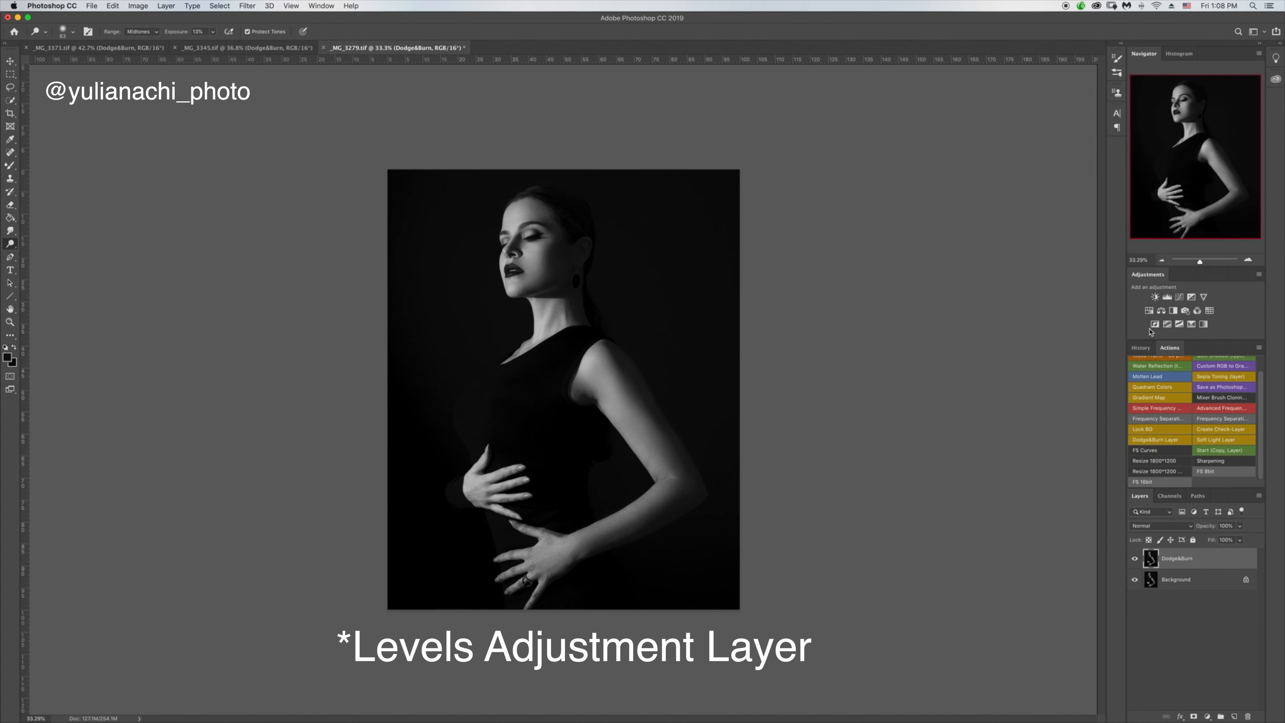
pyautogui.click(1172, 300)
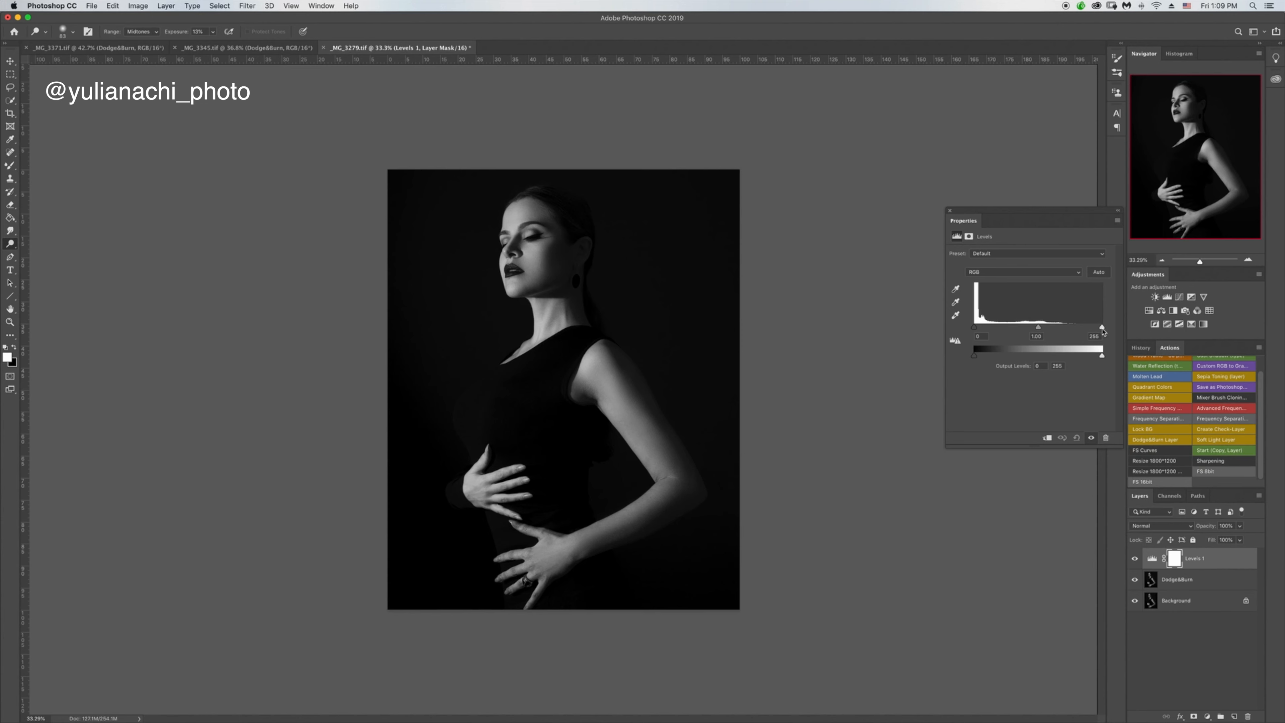
pyautogui.moveTo(1103, 329); pyautogui.dragTo(1037, 331)
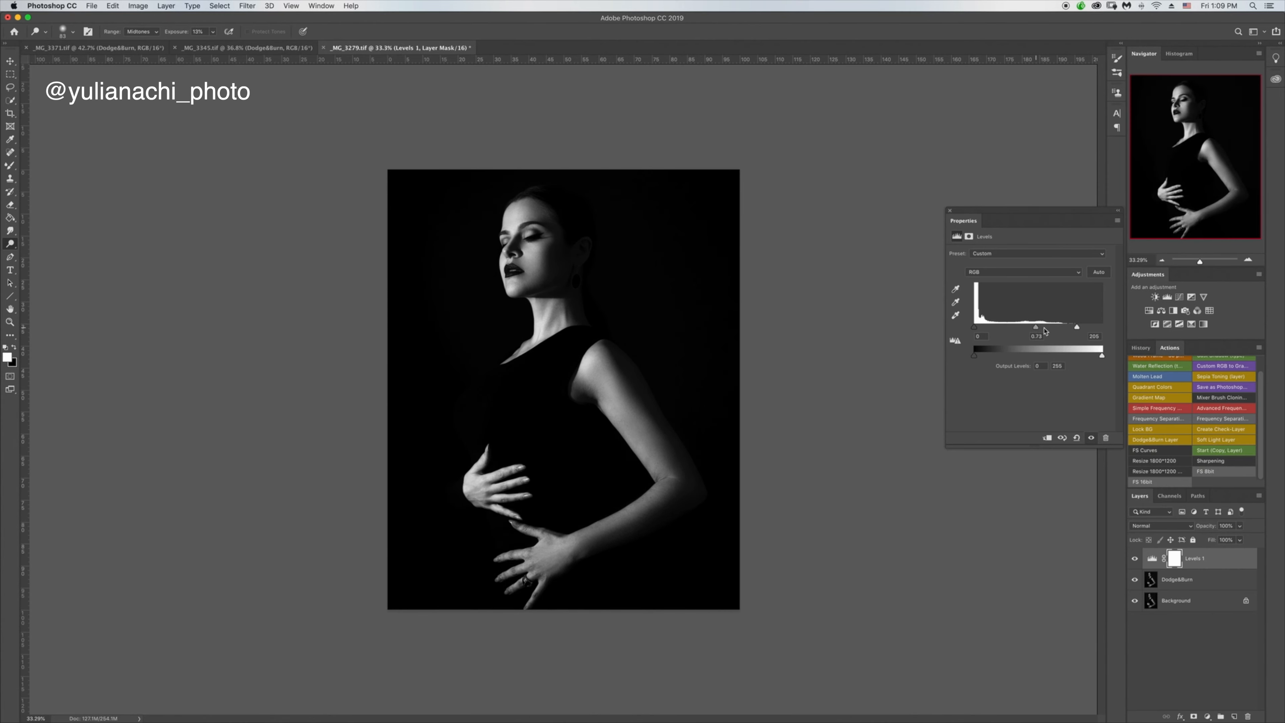
pyautogui.moveTo(1073, 331); pyautogui.dragTo(1080, 331)
pyautogui.moveTo(1037, 329); pyautogui.dragTo(981, 327)
pyautogui.moveTo(980, 327)
pyautogui.mouseDown()
pyautogui.moveTo(994, 326)
pyautogui.moveTo(977, 327)
pyautogui.mouseUp()
pyautogui.moveTo(1080, 326); pyautogui.dragTo(1034, 327)
pyautogui.click(1091, 439)
pyautogui.click(1091, 439)
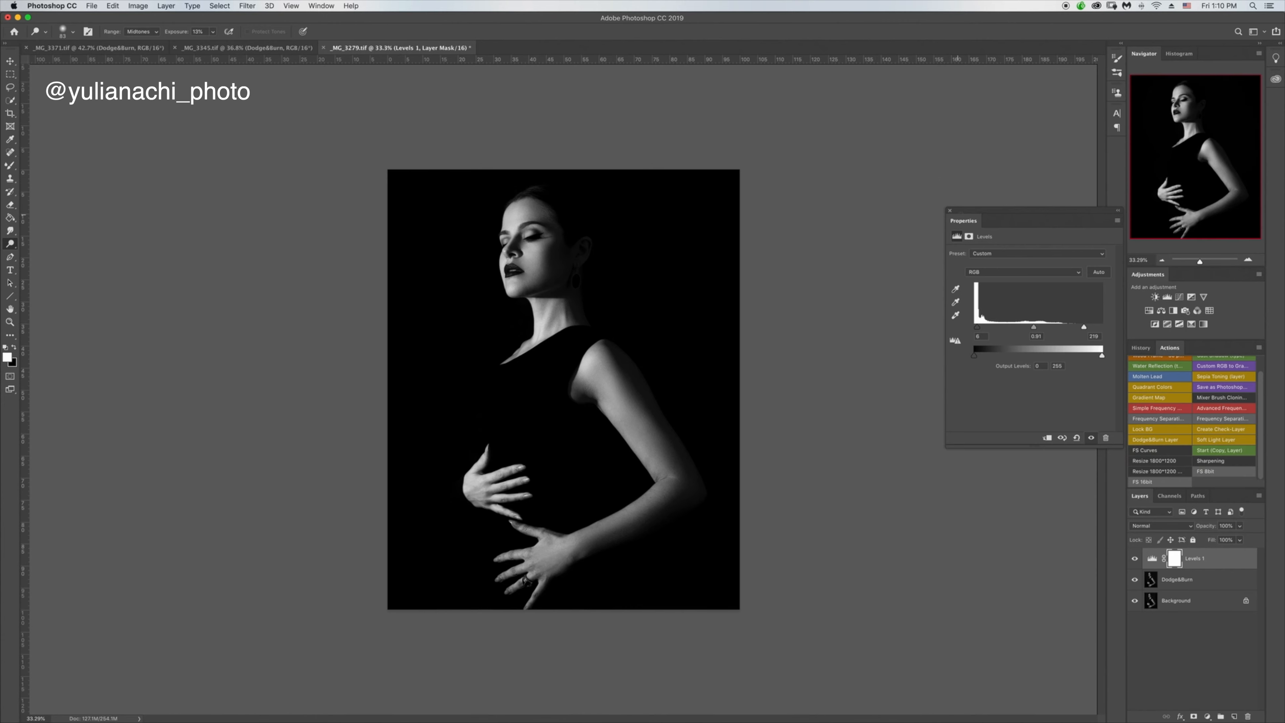
pyautogui.click(950, 212)
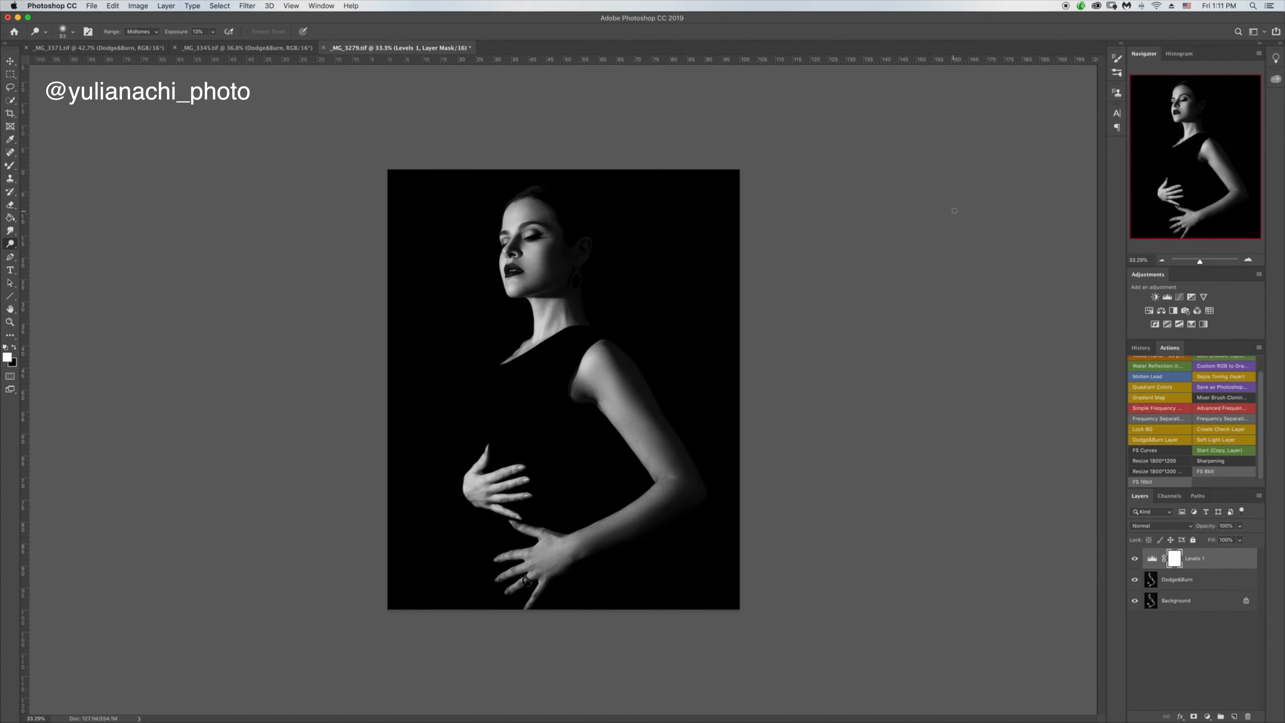
# Add a second Levels adjustment with the white input at 221 and invert its mask to black.
pyautogui.click(1167, 297)
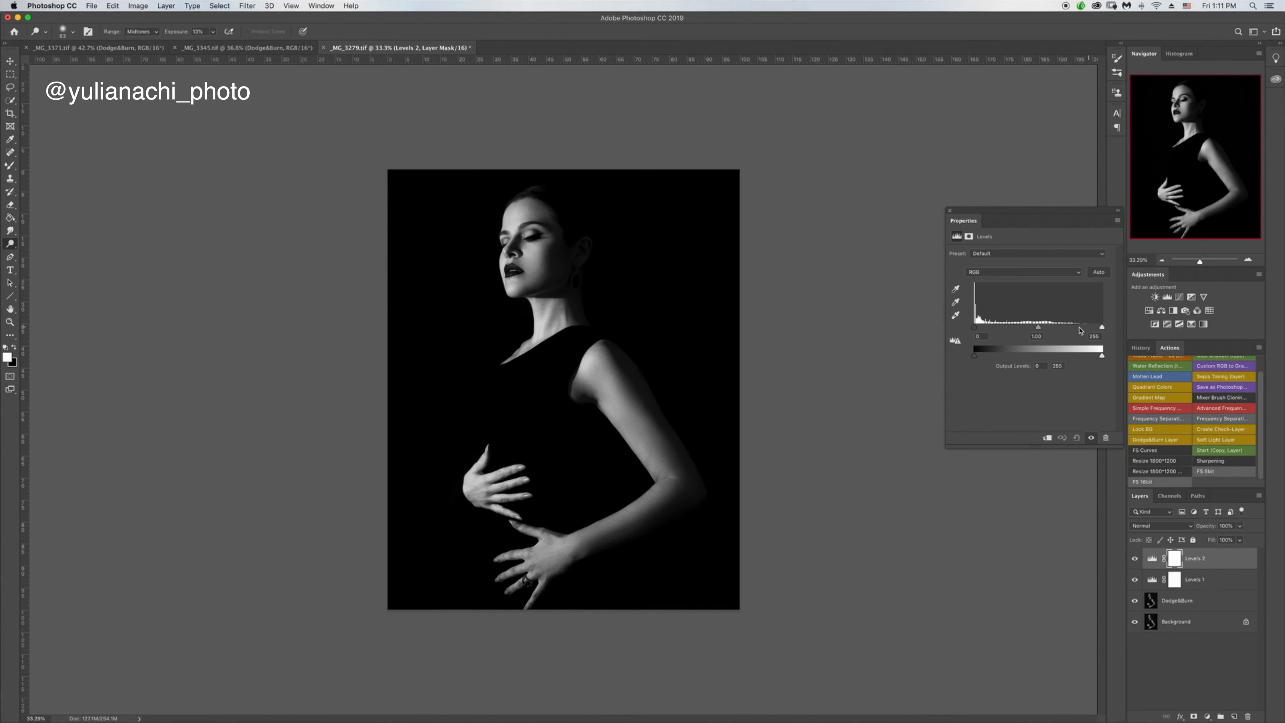
pyautogui.moveTo(1101, 328); pyautogui.dragTo(1082, 328)
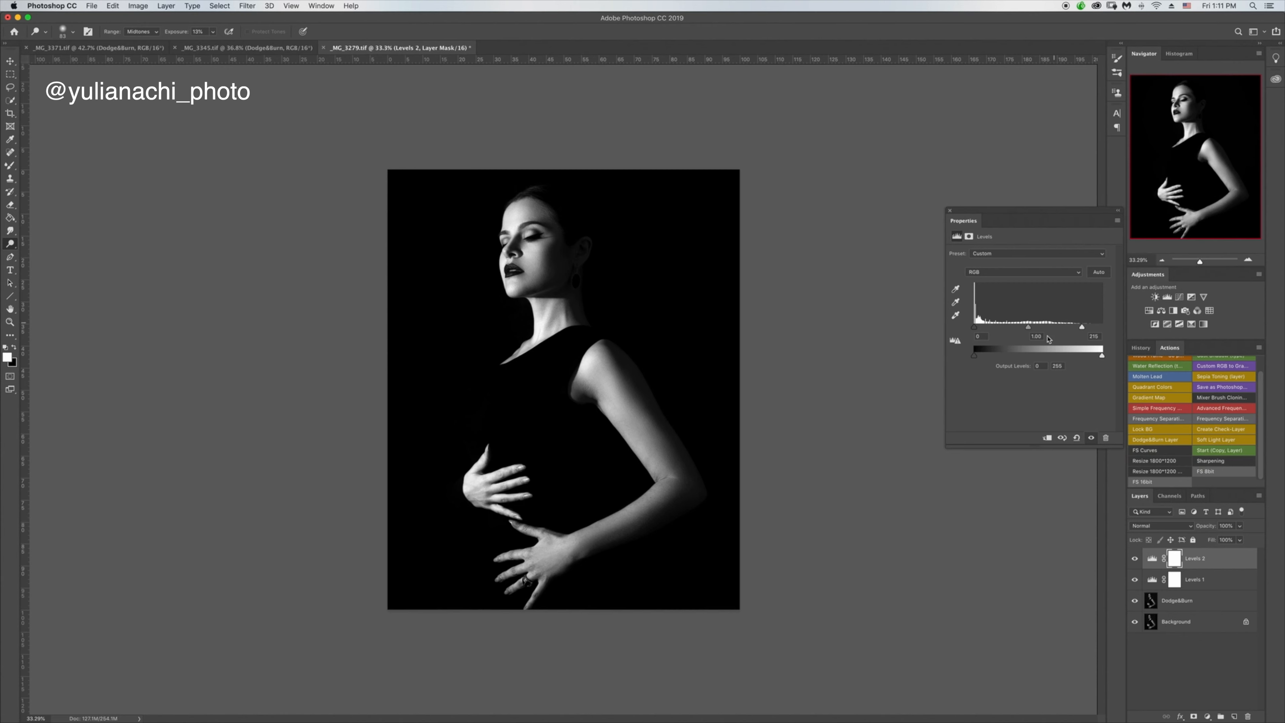
pyautogui.moveTo(1083, 328); pyautogui.dragTo(1085, 328)
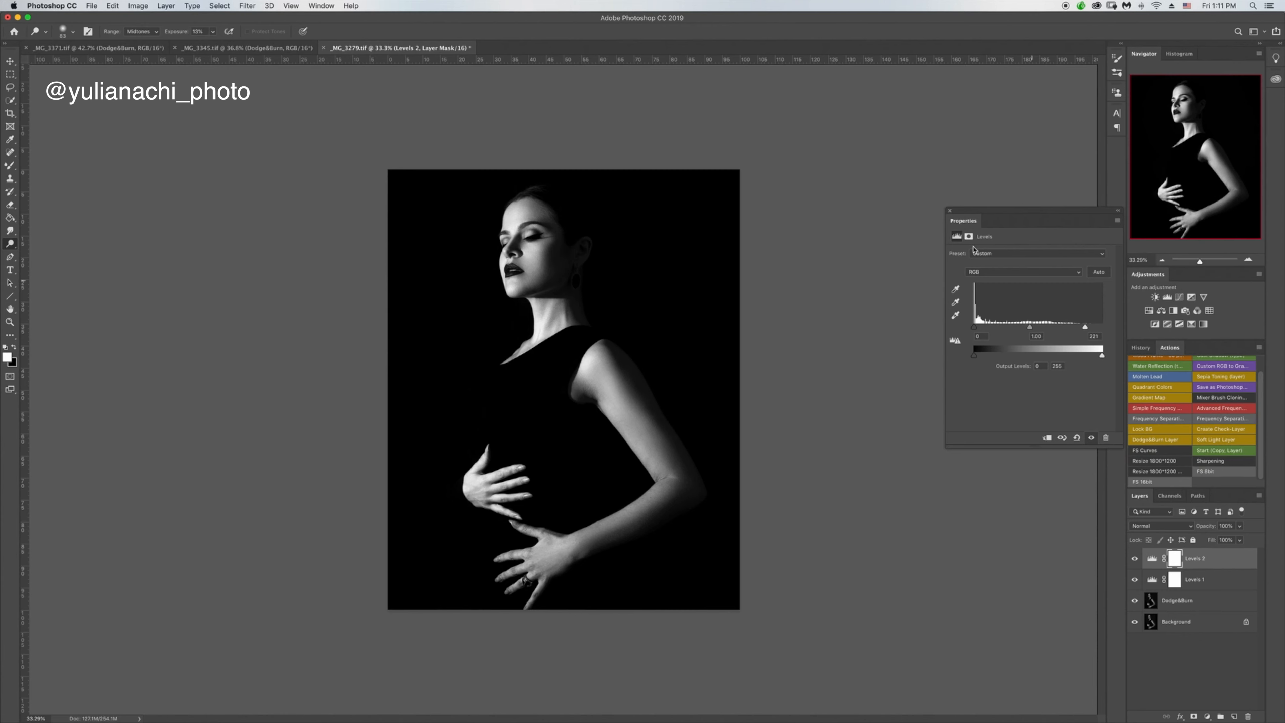
pyautogui.click(950, 210)
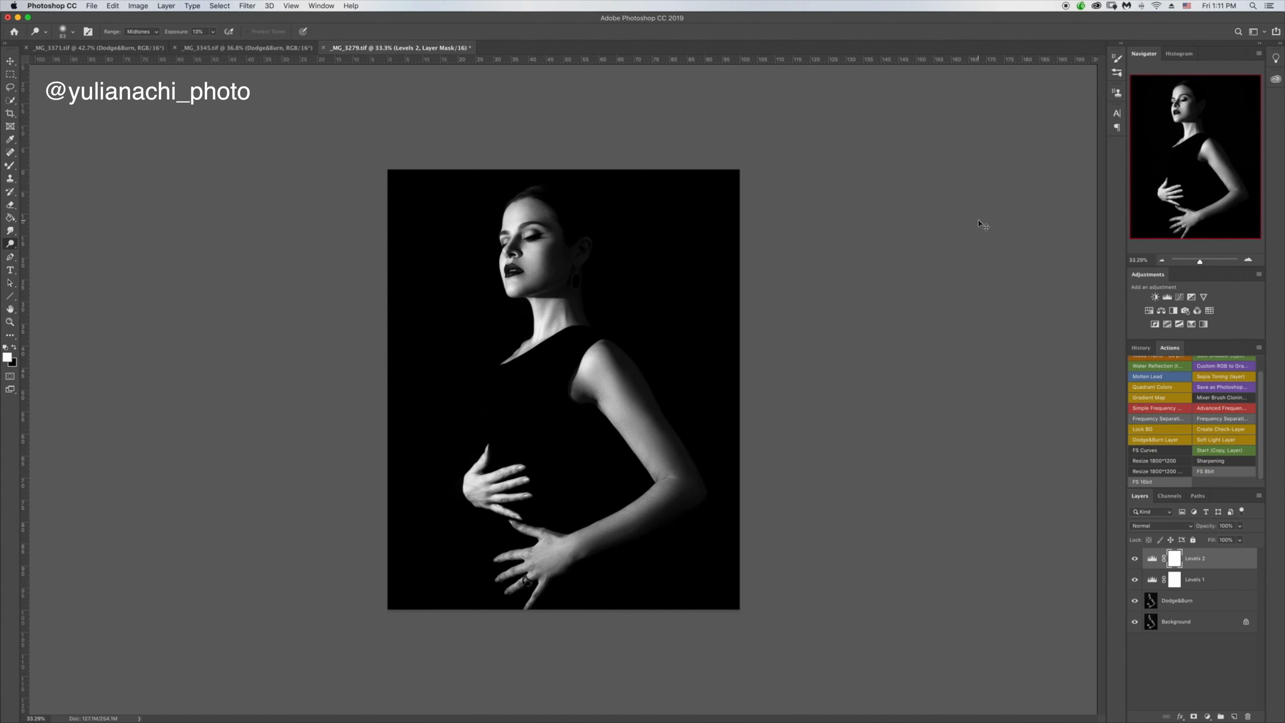
pyautogui.press('super+i')
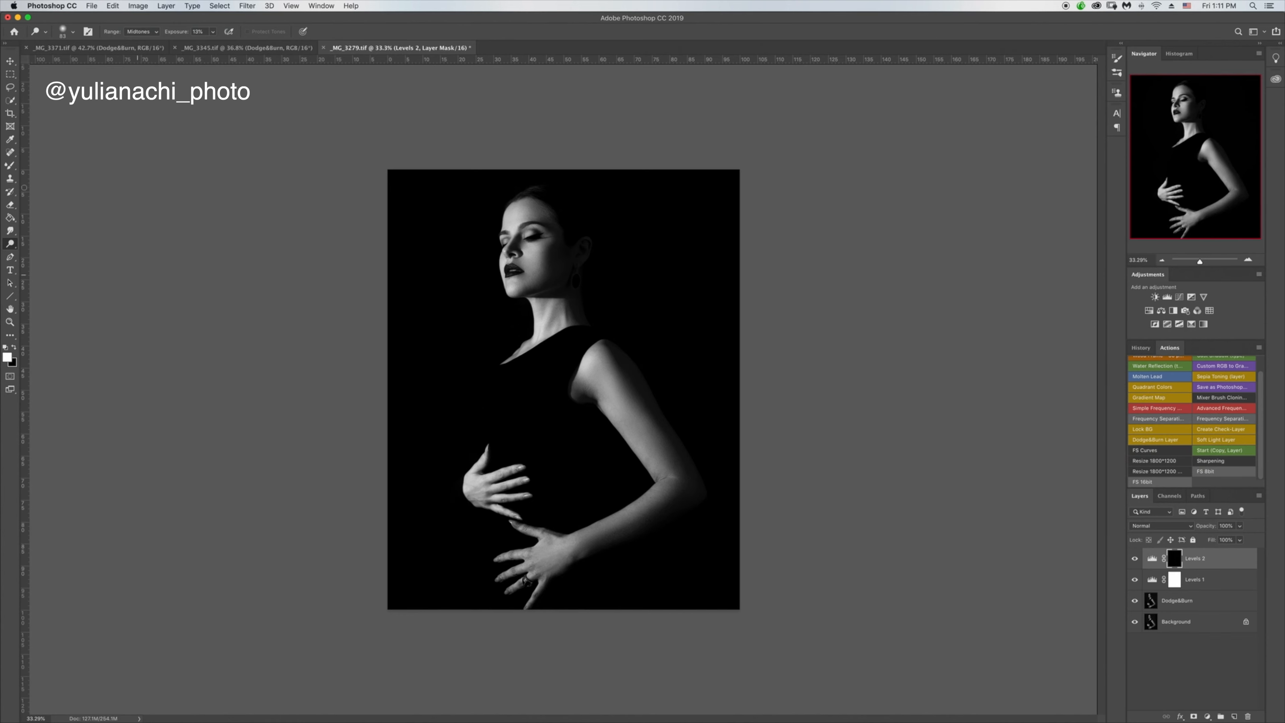
# Paint white with the Brush on the second Levels mask to brighten the hands and arm.
pyautogui.moveTo(10, 165); pyautogui.dragTo(36, 163)
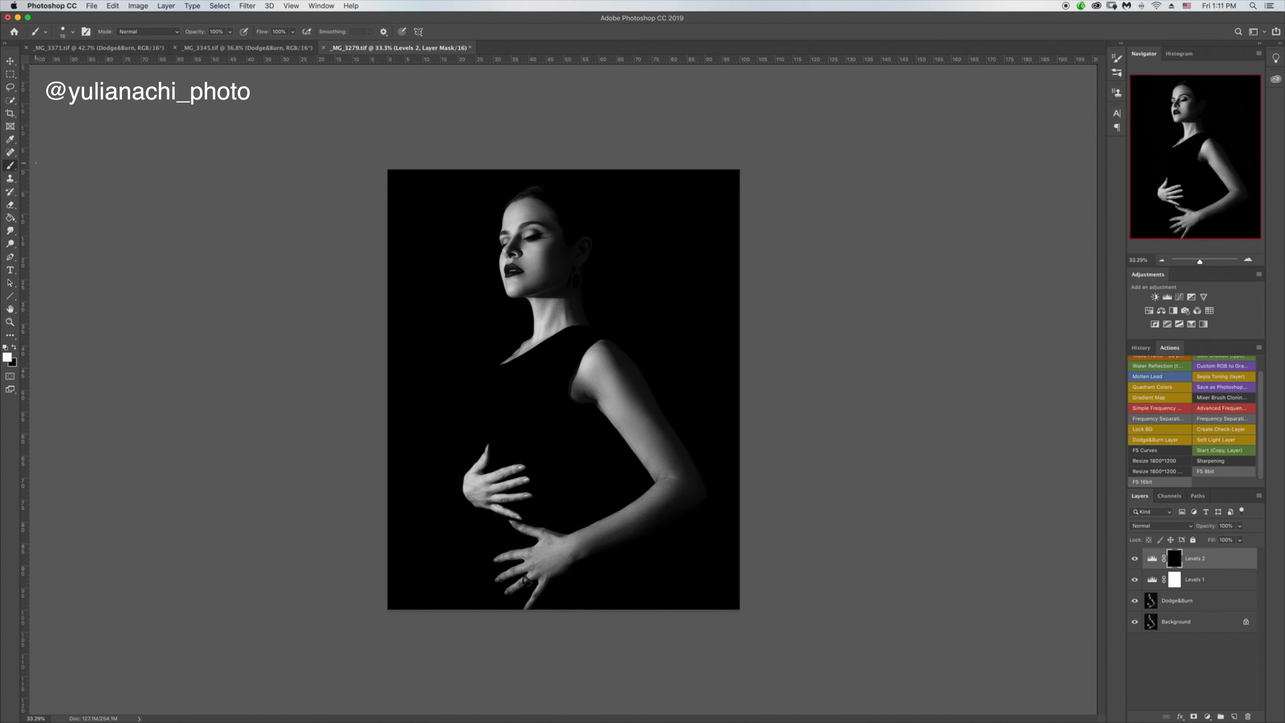
pyautogui.moveTo(545, 558)
pyautogui.mouseDown()
pyautogui.moveTo(627, 522)
pyautogui.moveTo(650, 448)
pyautogui.moveTo(597, 364)
pyautogui.mouseUp()
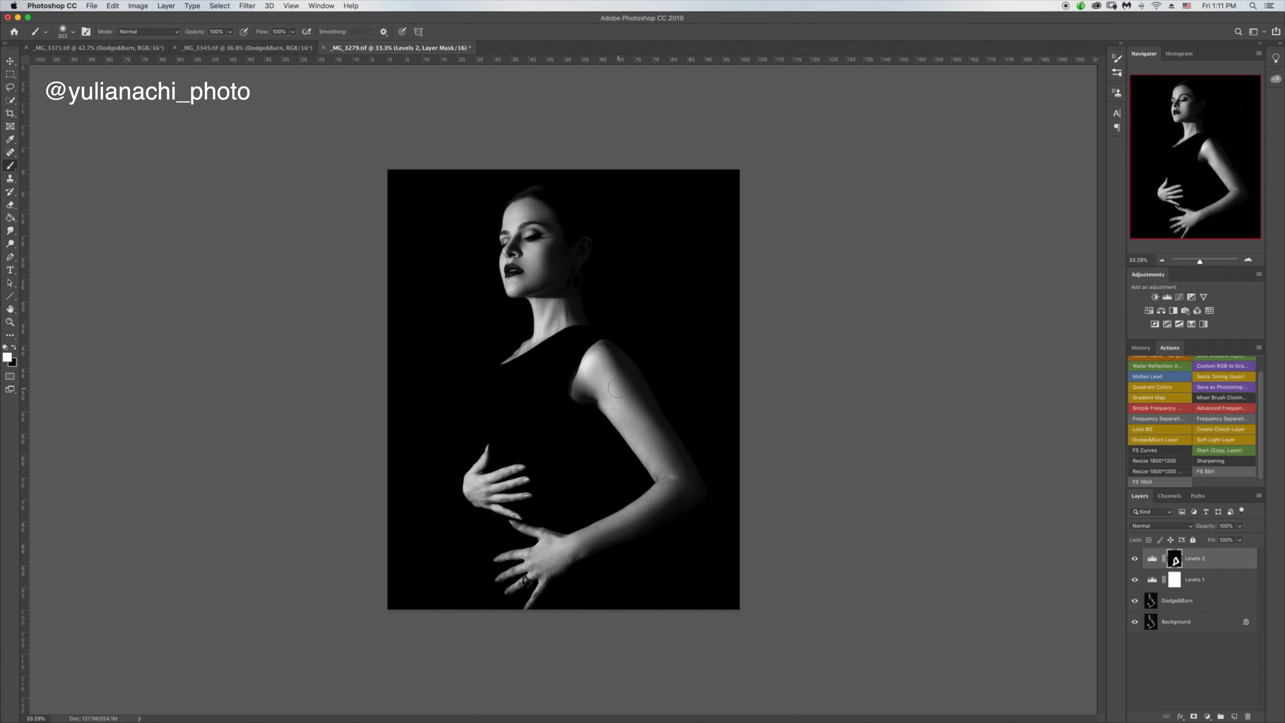
pyautogui.moveTo(541, 559)
pyautogui.mouseDown()
pyautogui.moveTo(508, 558)
pyautogui.moveTo(515, 586)
pyautogui.mouseUp()
pyautogui.moveTo(606, 398); pyautogui.dragTo(657, 401)
# Refine the mask around the shoulder and upper arm with black and white strokes, using 54% brush opacity.
pyautogui.press('x')
pyautogui.moveTo(589, 376); pyautogui.dragTo(607, 385)
pyautogui.moveTo(198, 33); pyautogui.dragTo(171, 31)
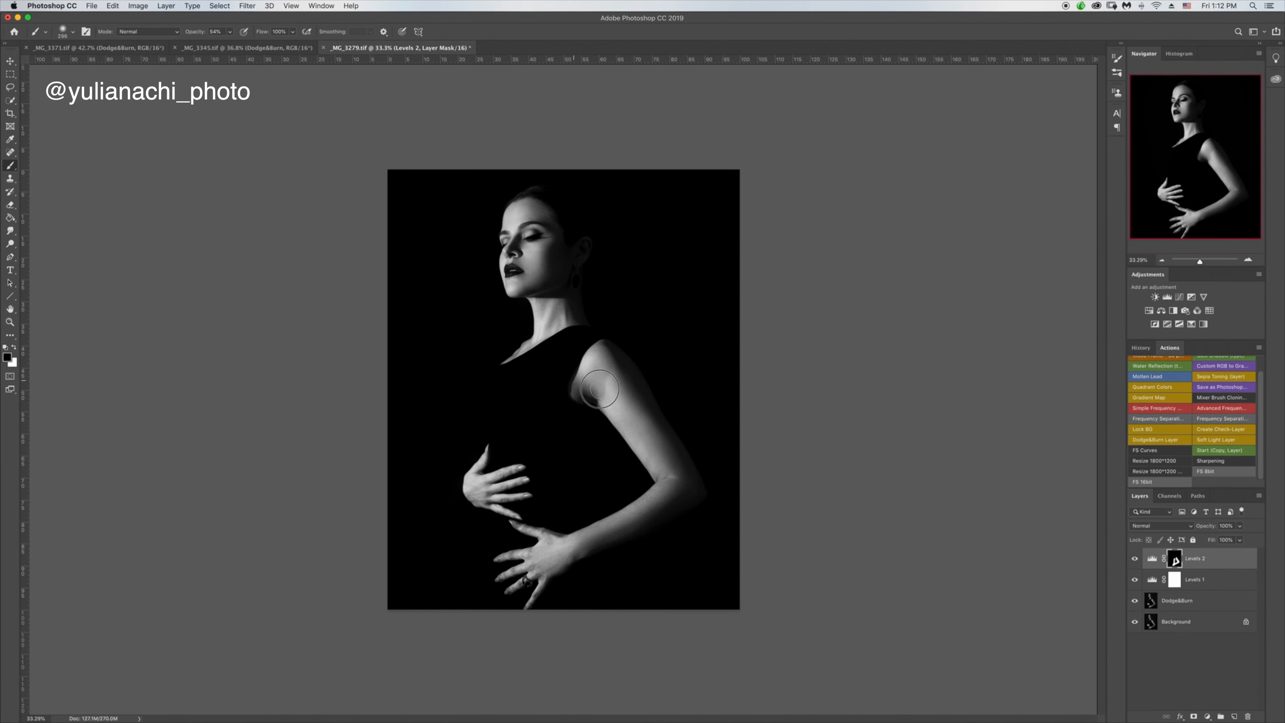
pyautogui.press('x')
pyautogui.moveTo(602, 388); pyautogui.dragTo(633, 405)
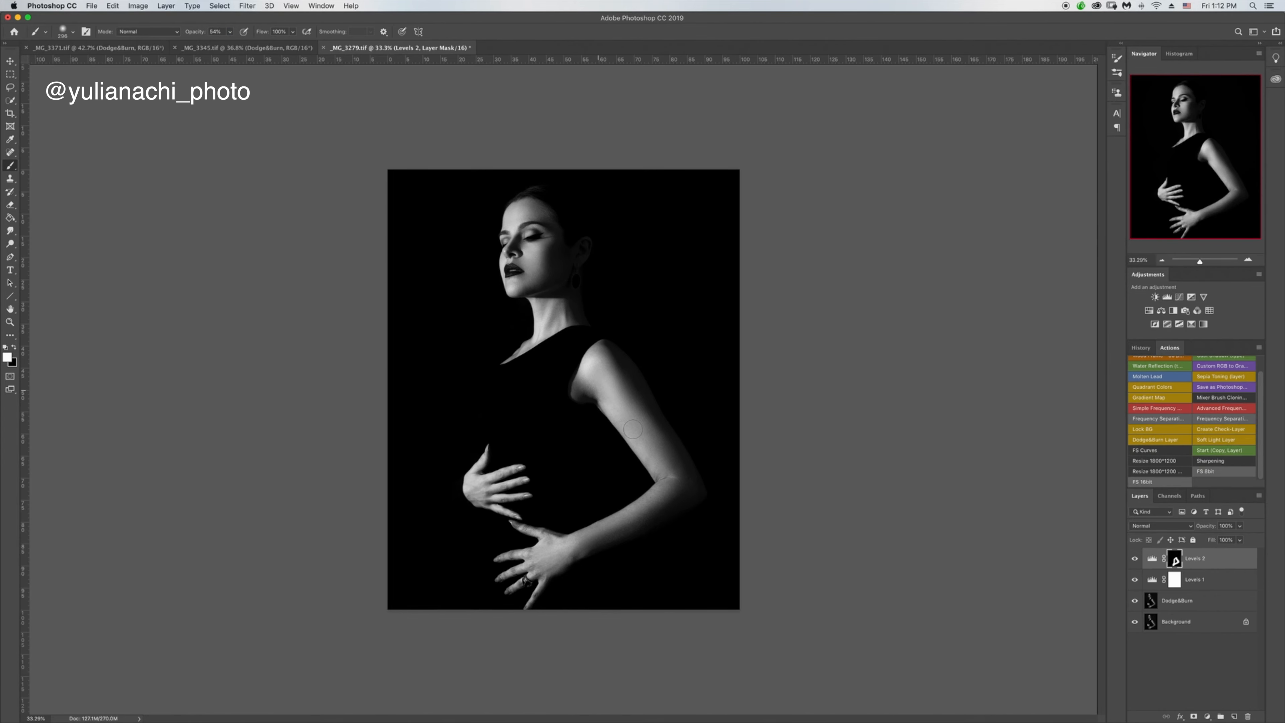
# Lower the second Levels layer's opacity slightly and toggle its visibility to compare the effect.
pyautogui.click(1135, 559)
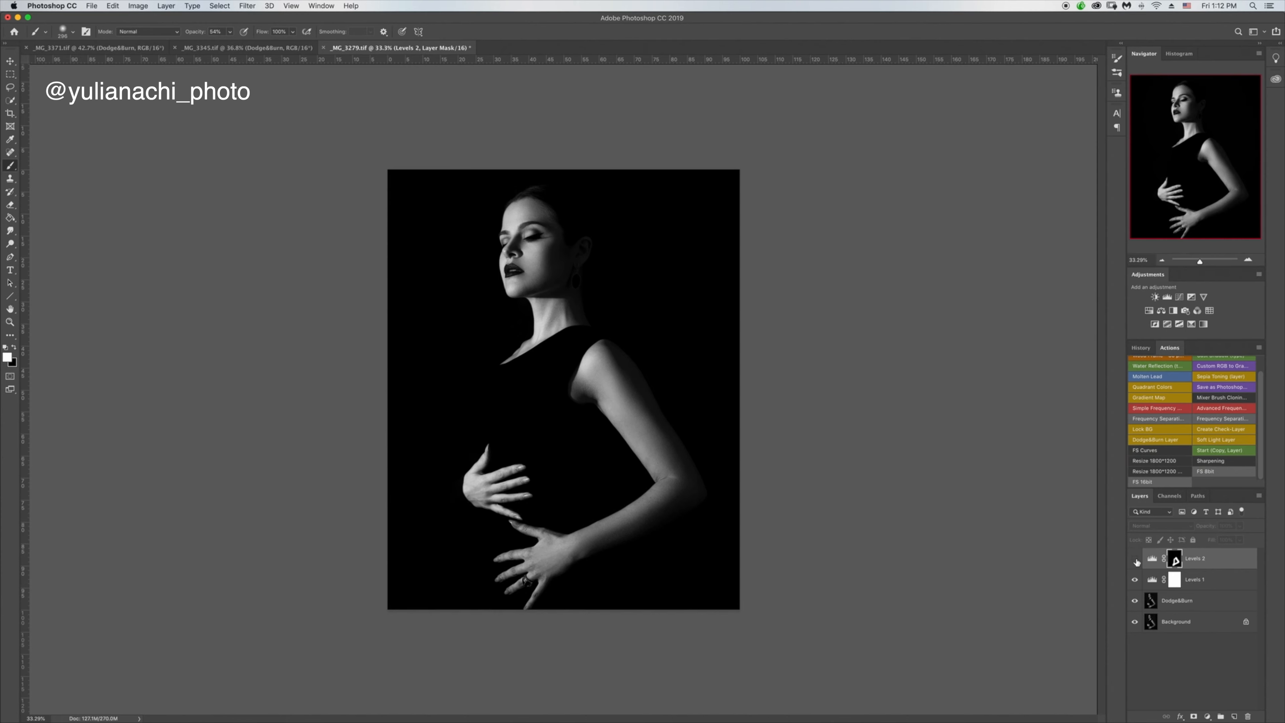
pyautogui.click(1135, 559)
pyautogui.moveTo(1217, 529); pyautogui.dragTo(1200, 530)
pyautogui.click(1135, 559)
pyautogui.click(1135, 559)
pyautogui.click(1134, 559)
pyautogui.click(1135, 559)
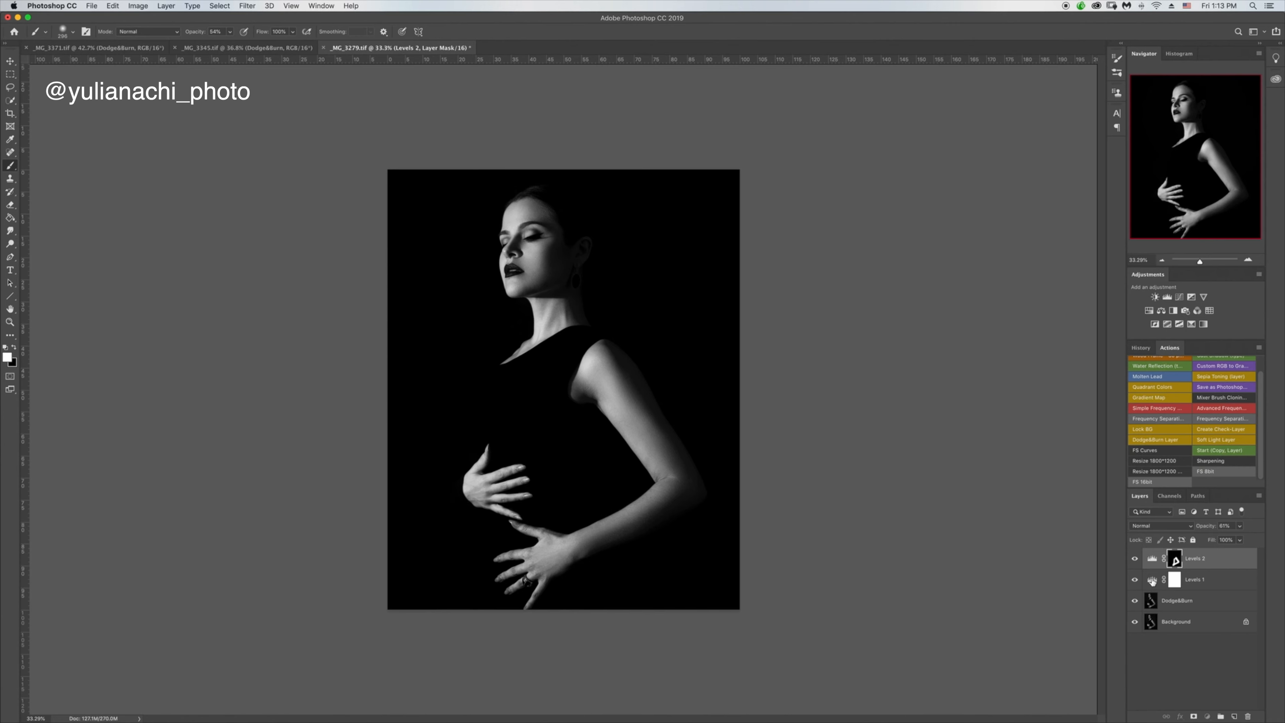
# Readjust the first Levels layer to a white input of about 195 and midtones of about 0.95, and reselect the second Levels layer.
pyautogui.doubleClick(1153, 580)
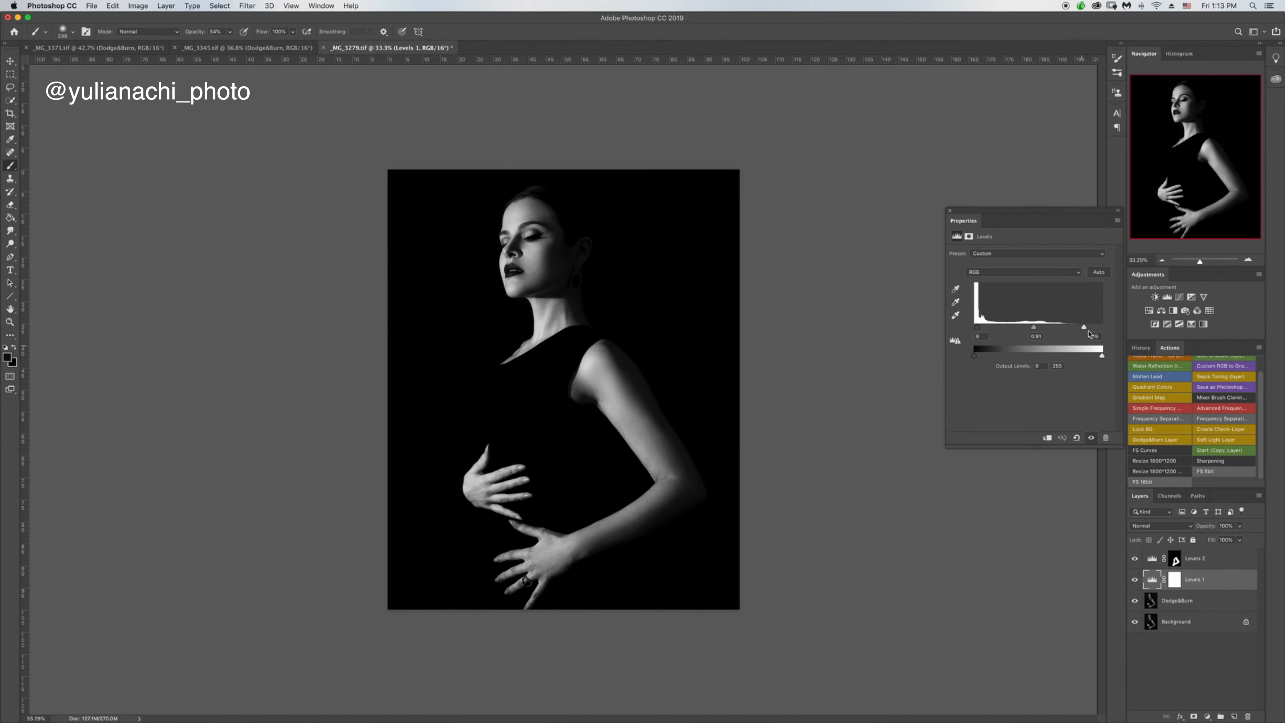
pyautogui.moveTo(1083, 328); pyautogui.dragTo(1029, 329)
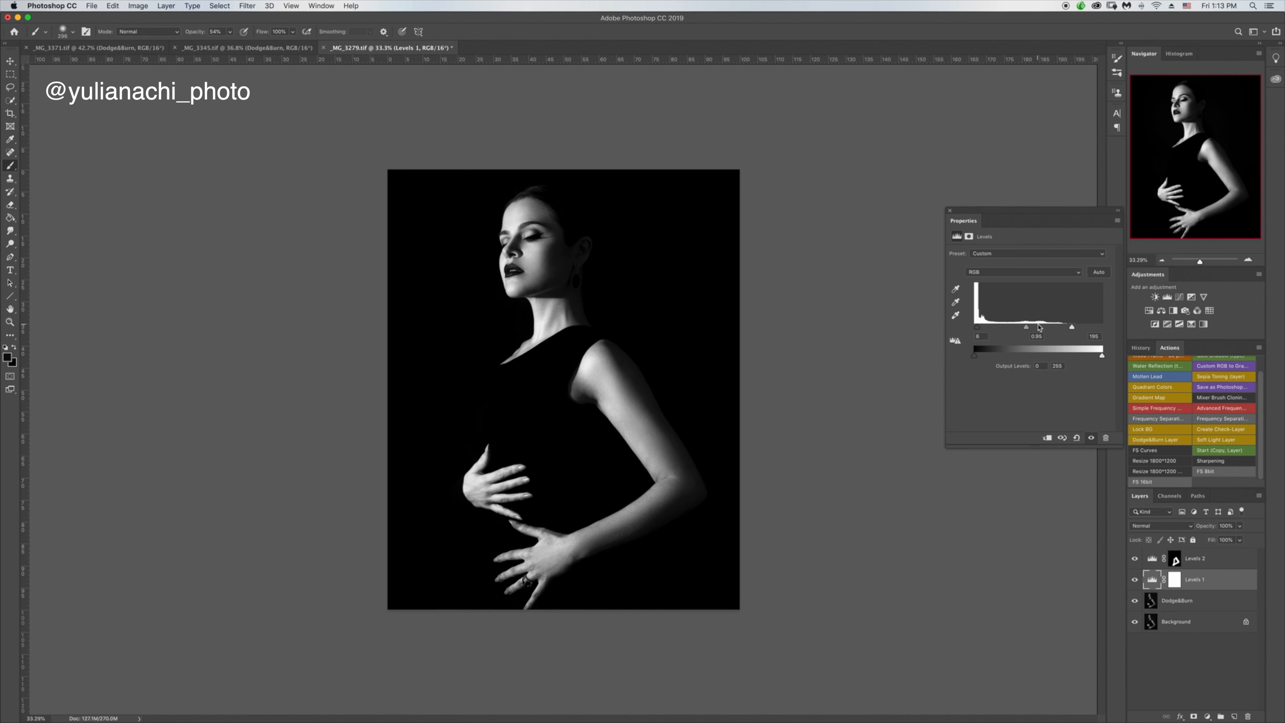
pyautogui.click(949, 210)
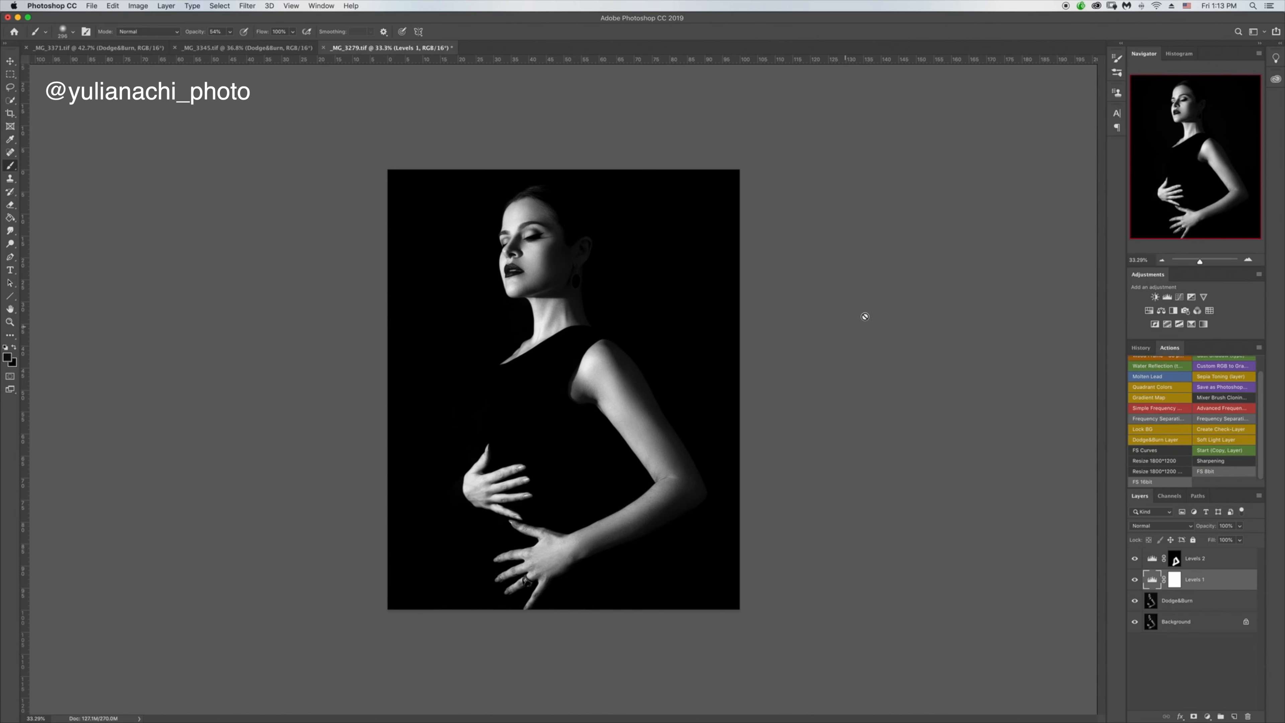
pyautogui.click(1224, 562)
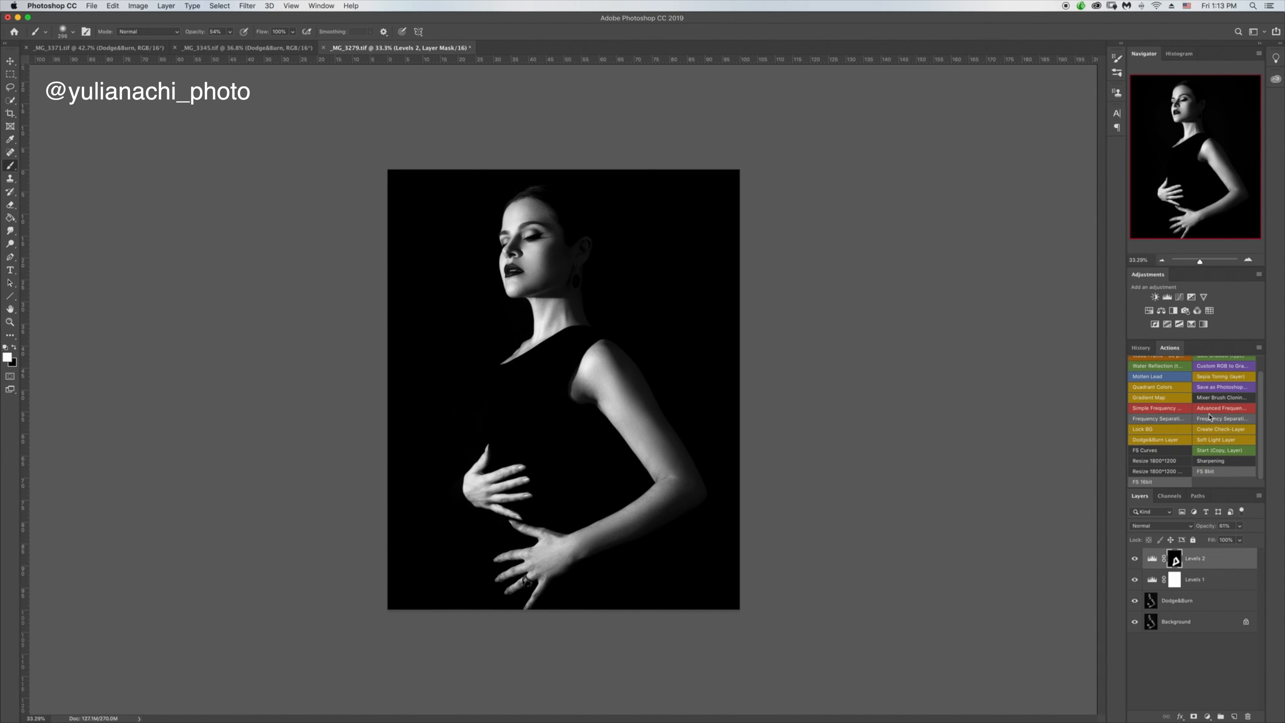
# Add a Gradient Map adjustment layer above the Levels layers and give it the black-to-white preset.
pyautogui.click(1205, 325)
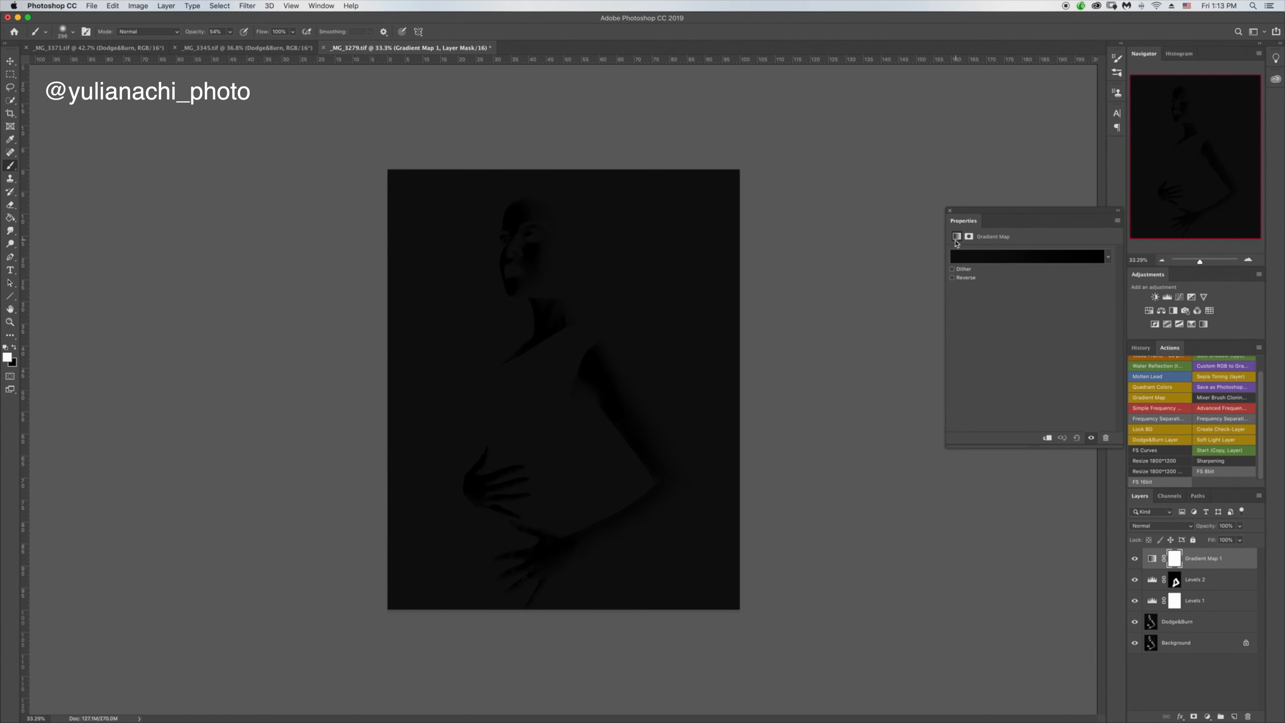
pyautogui.click(1109, 257)
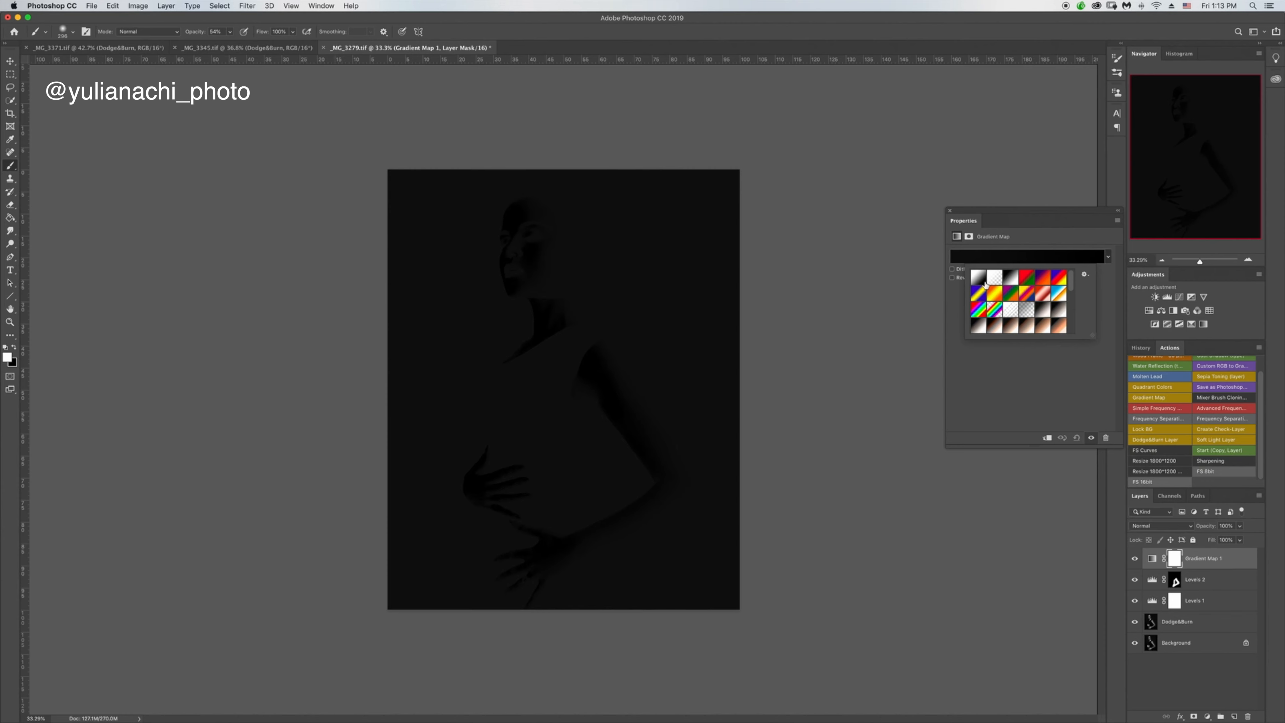
pyautogui.click(1012, 282)
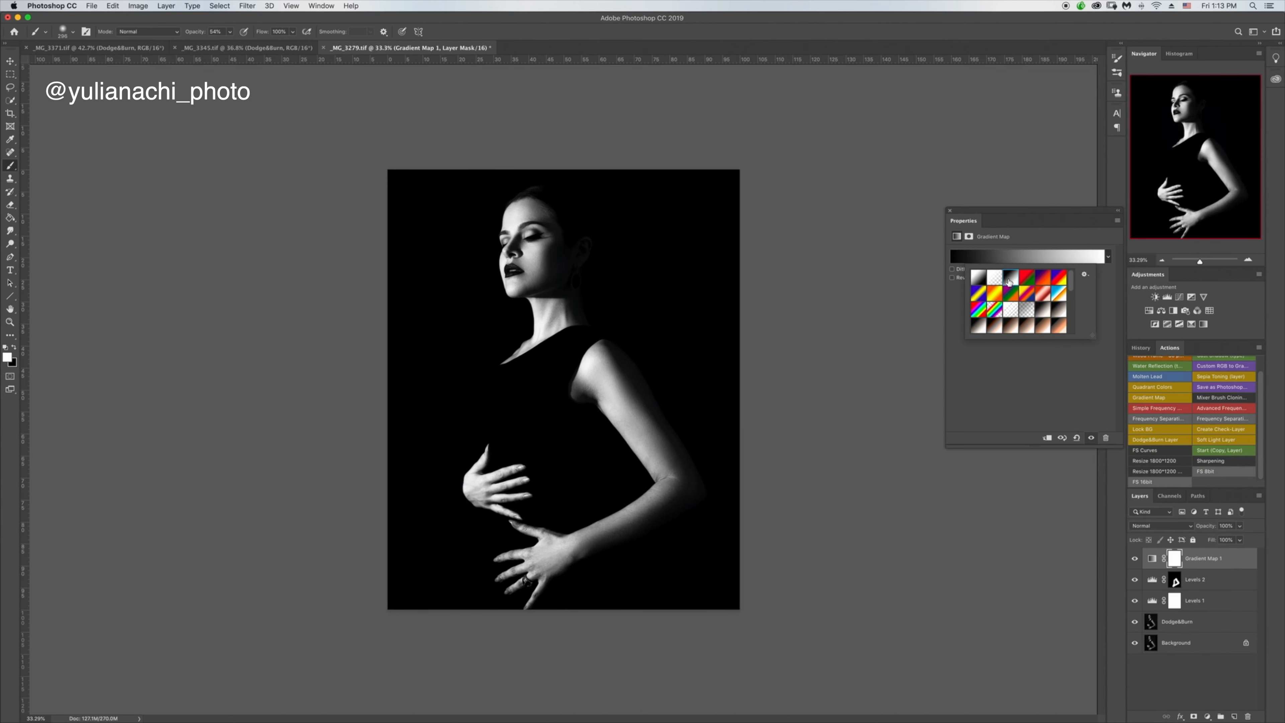
pyautogui.click(951, 212)
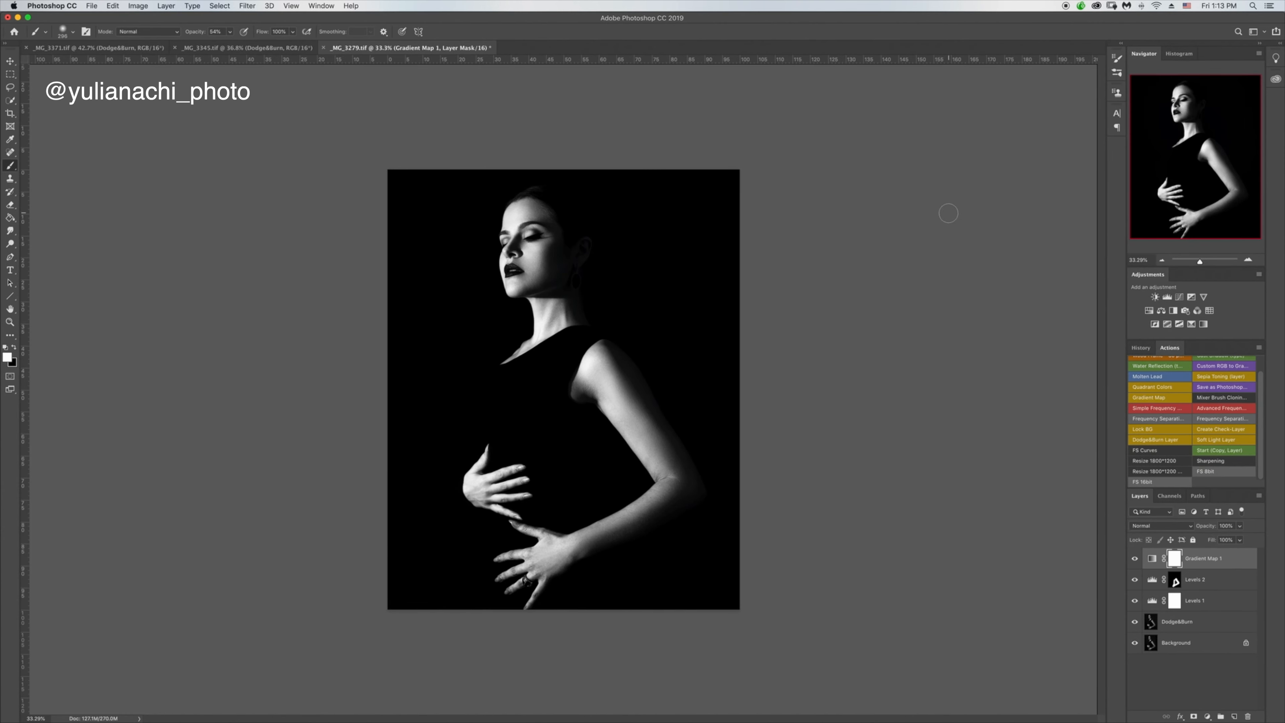
# Compare the image with and without the gradient map and lower its opacity to 52%.
pyautogui.click(1133, 558)
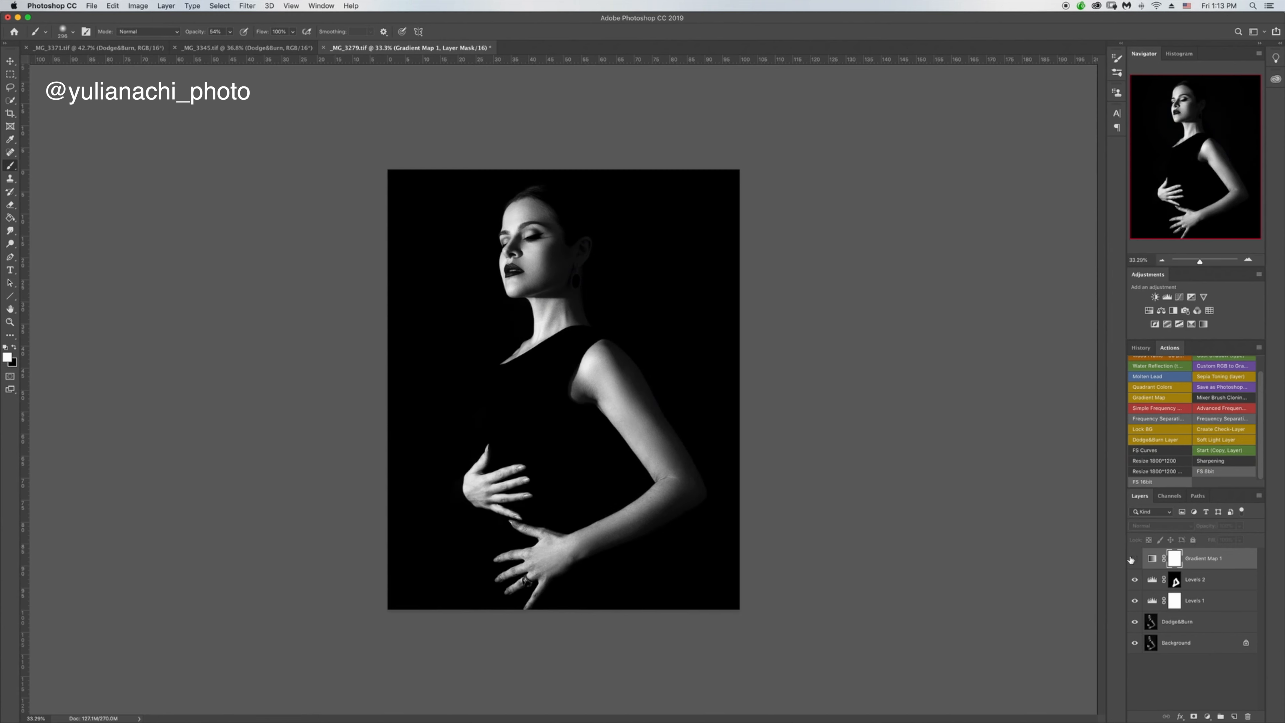
pyautogui.click(1132, 558)
pyautogui.click(1133, 558)
pyautogui.click(1134, 559)
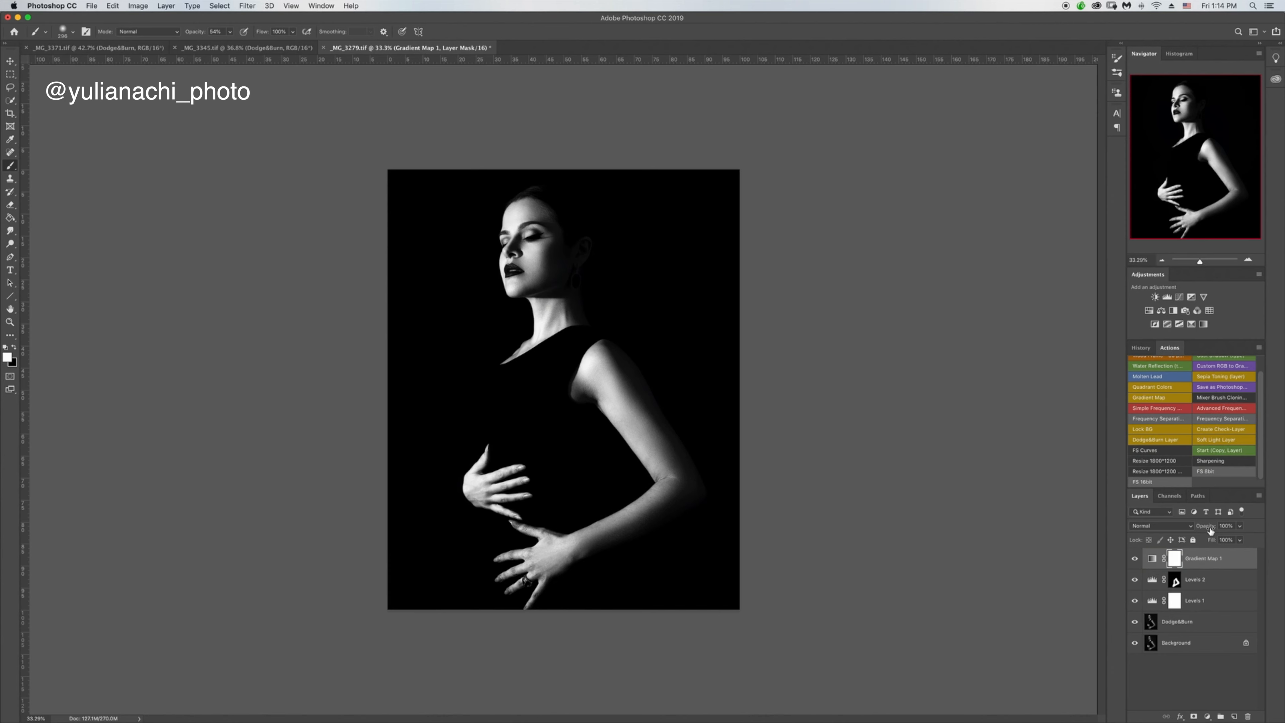
pyautogui.moveTo(1210, 529)
pyautogui.mouseDown()
pyautogui.moveTo(1181, 527)
pyautogui.moveTo(1248, 528)
pyautogui.moveTo(1189, 529)
pyautogui.moveTo(1204, 535)
pyautogui.mouseUp()
# Group the gradient map and both Levels layers, and toggle the group's visibility to compare before and after.
pyautogui.keyDown('shift'); pyautogui.click(1222, 604); pyautogui.keyUp('shift')
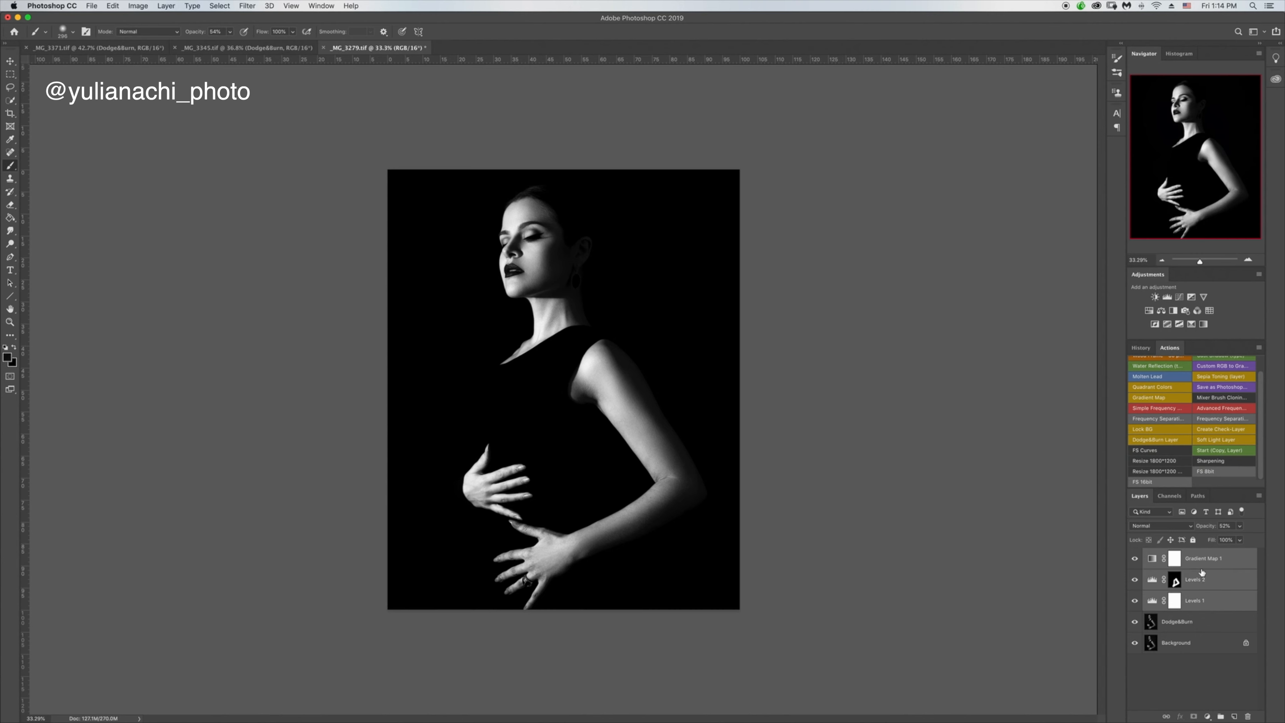
pyautogui.press('super+g')
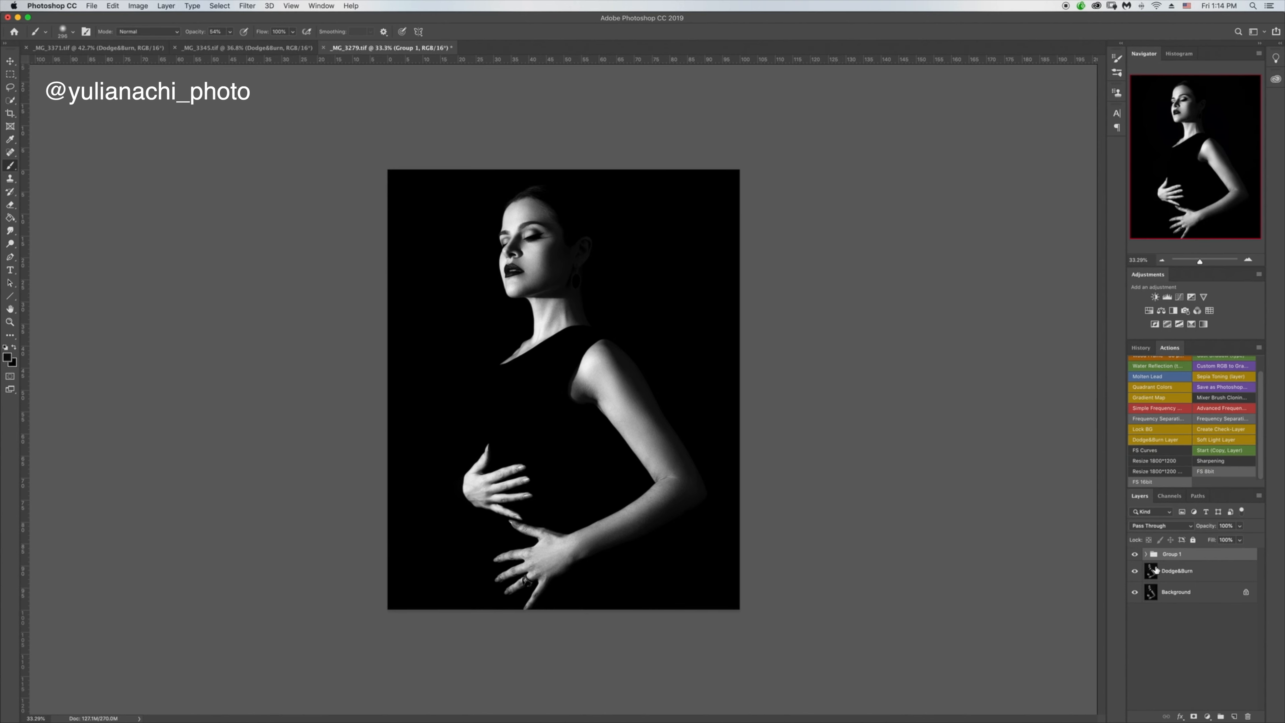
pyautogui.click(1135, 555)
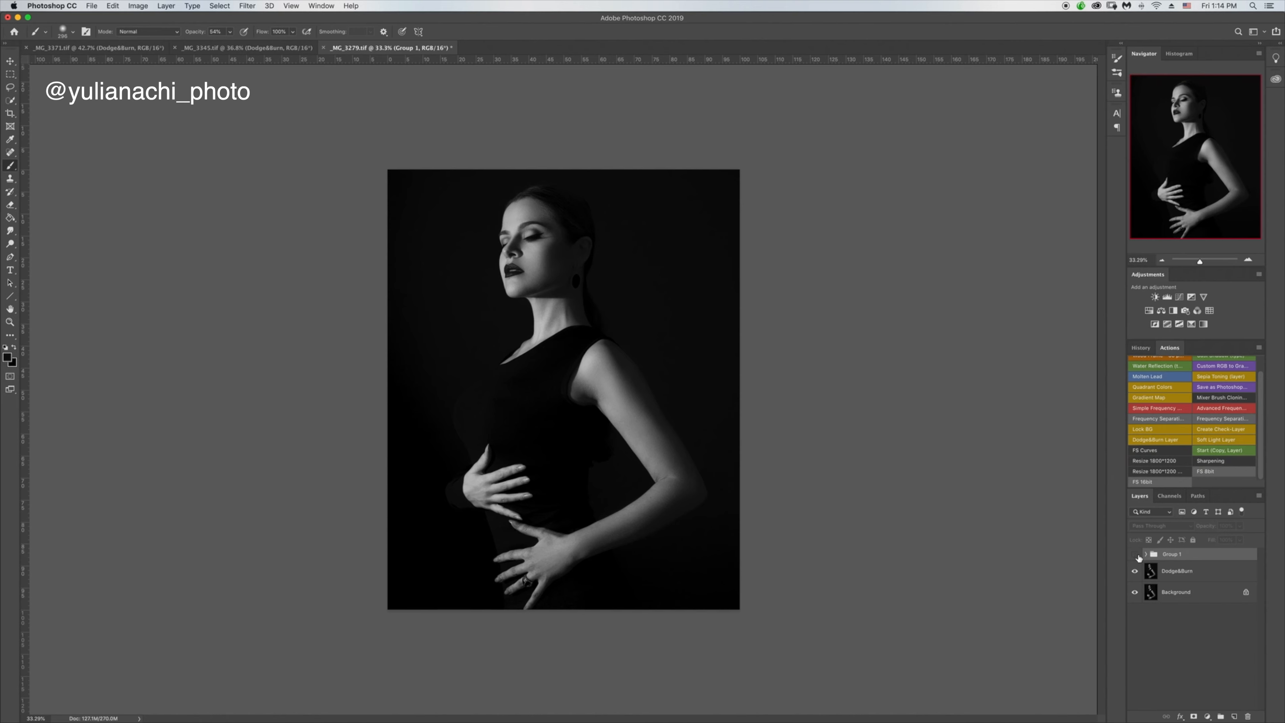
pyautogui.click(1136, 556)
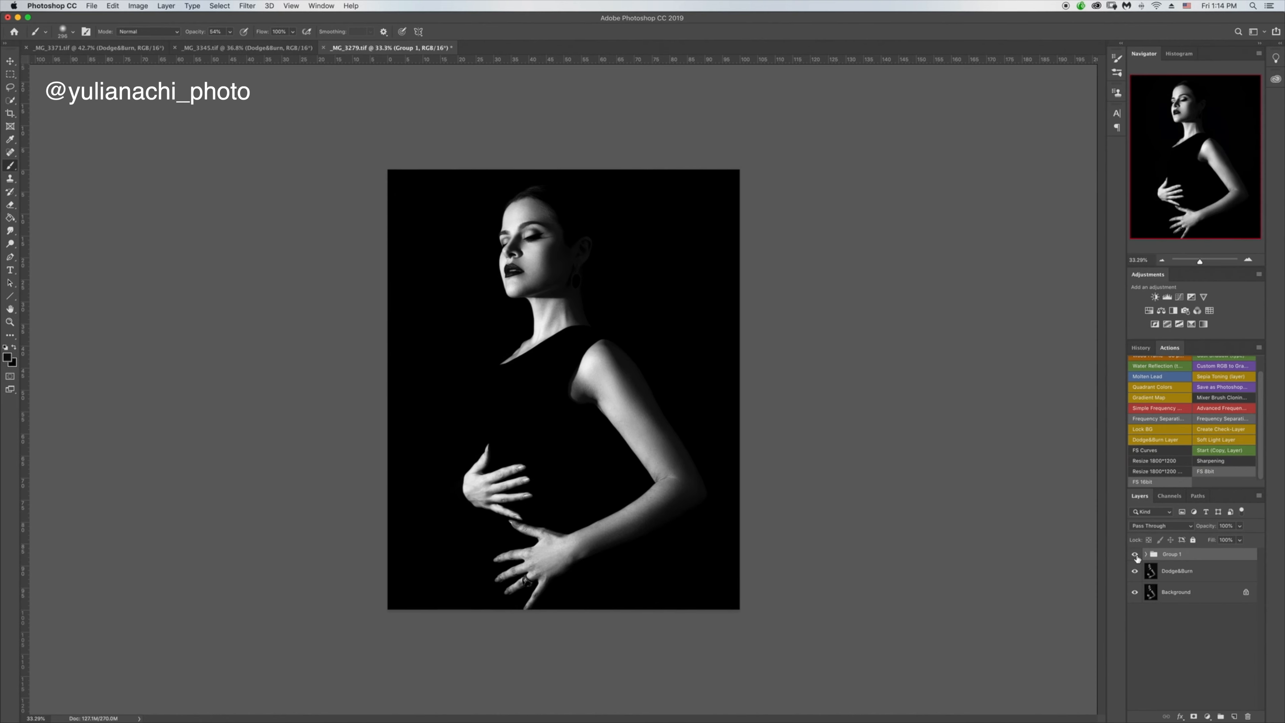
# Brighten the midtones of the first Levels layer inside the group to about 1.1.
pyautogui.click(1145, 555)
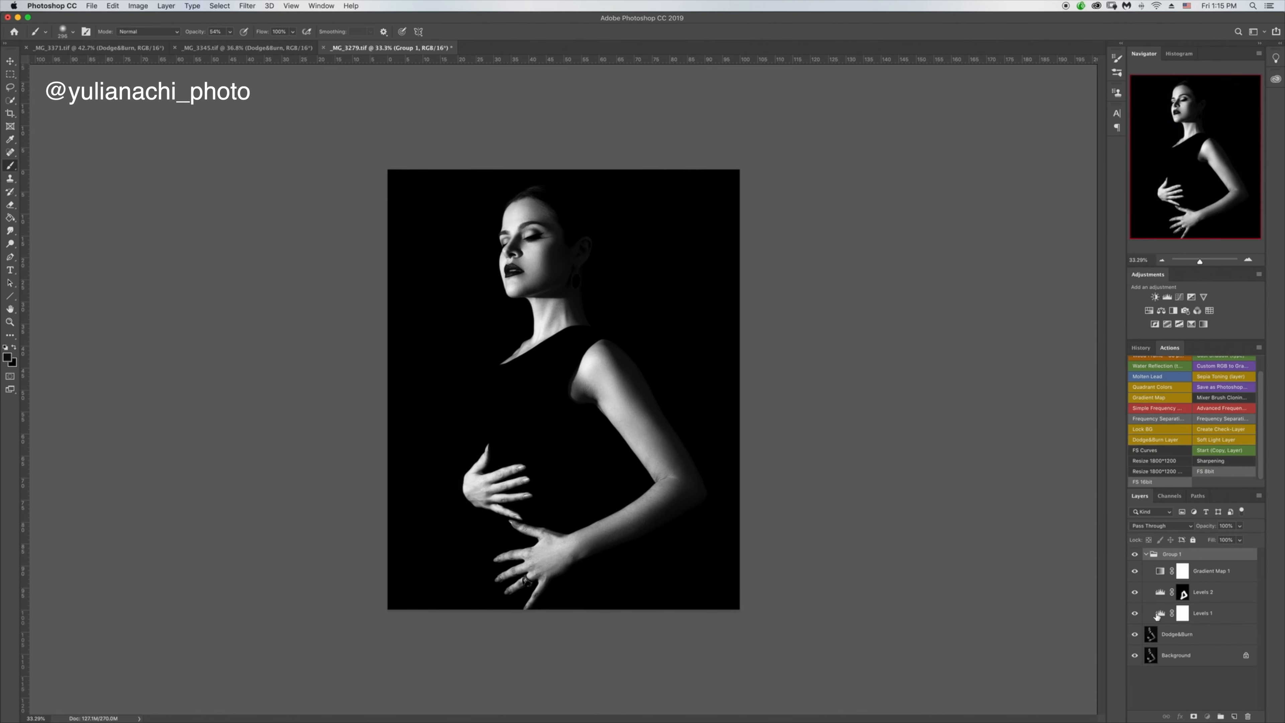
pyautogui.doubleClick(1161, 611)
pyautogui.moveTo(1034, 327); pyautogui.dragTo(1023, 327)
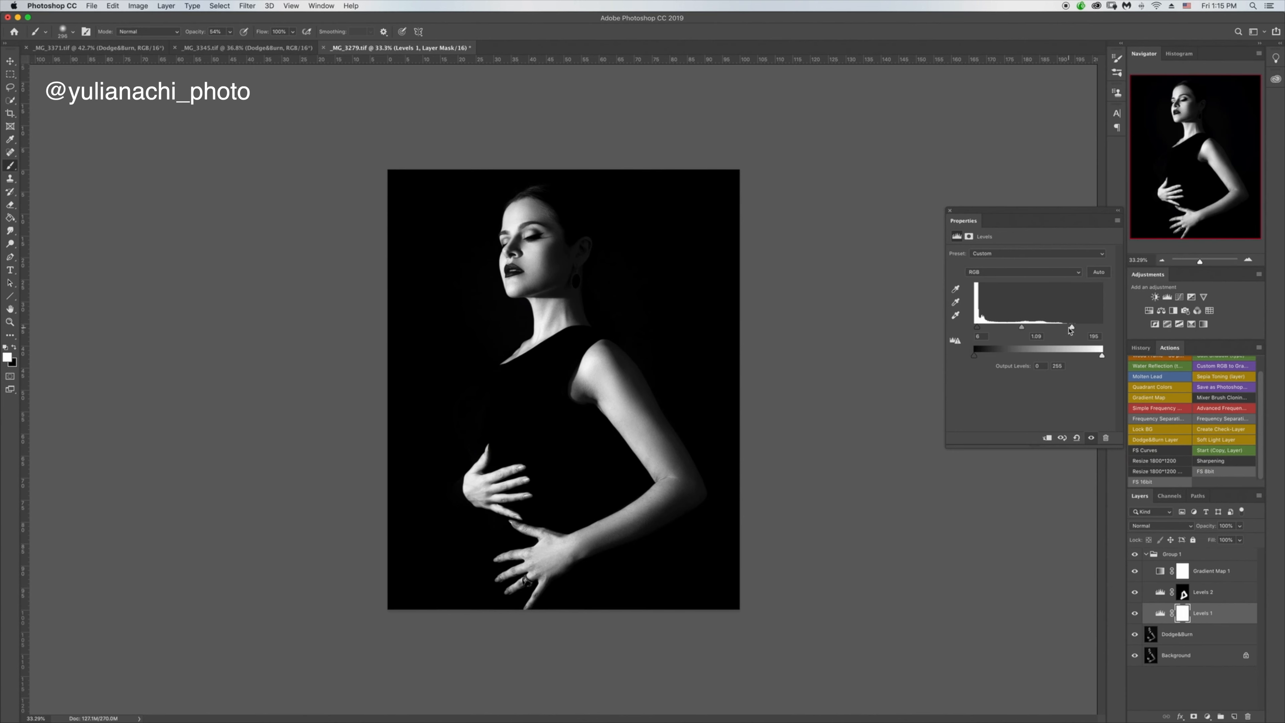
pyautogui.moveTo(1022, 327); pyautogui.dragTo(1020, 329)
pyautogui.click(950, 211)
# Add a second Gradient Map above the first and find the Photographic Toning set in its Gradient Editor, without loading it again.
pyautogui.click(1235, 573)
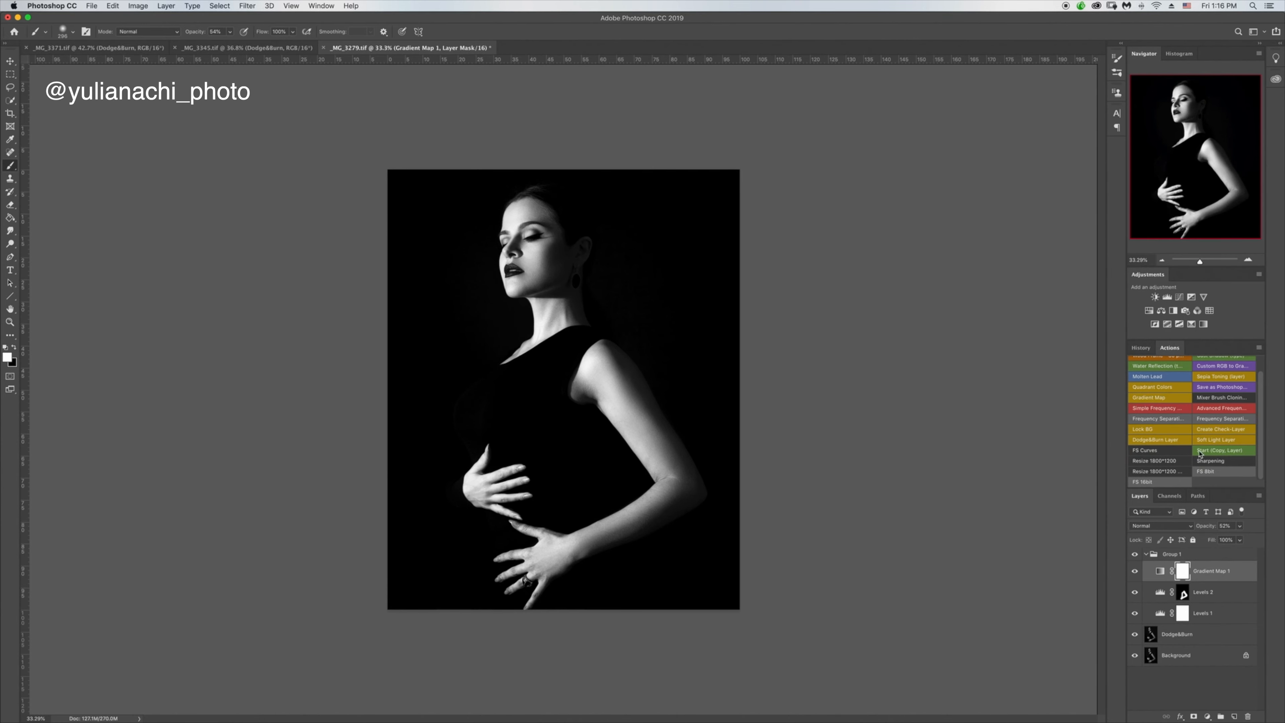
pyautogui.click(1192, 324)
pyautogui.click(1085, 258)
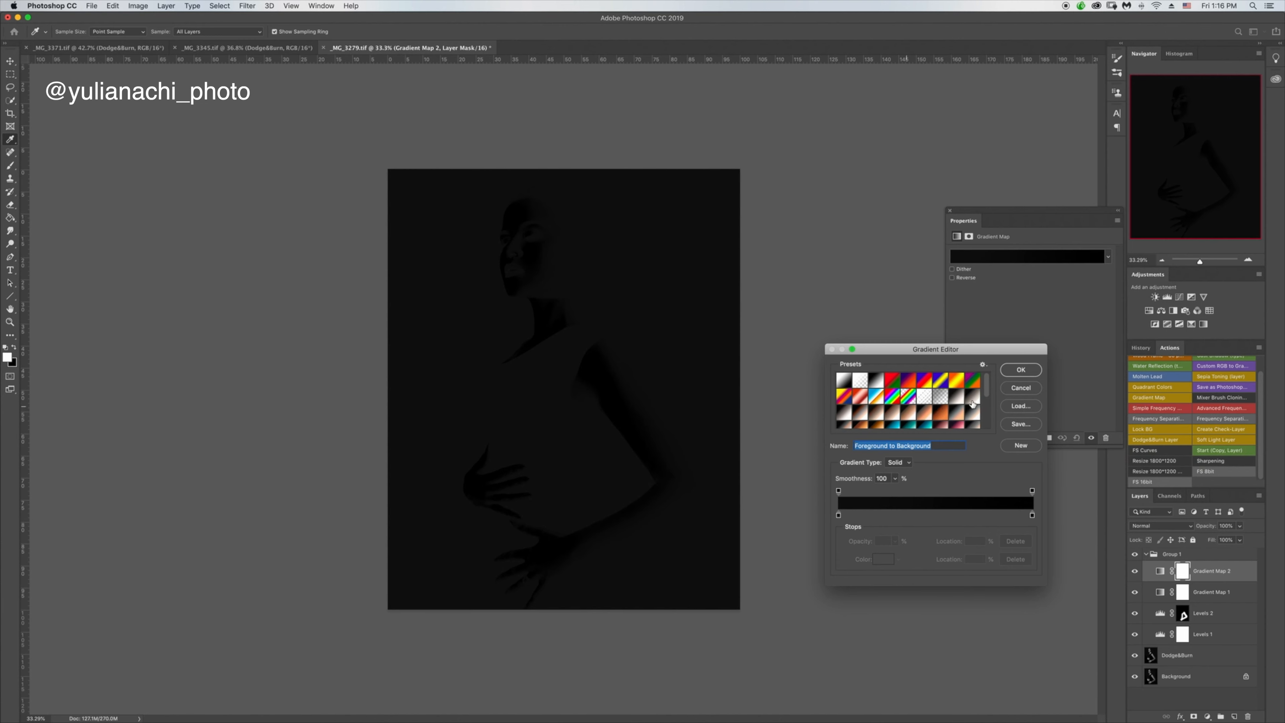
pyautogui.click(984, 365)
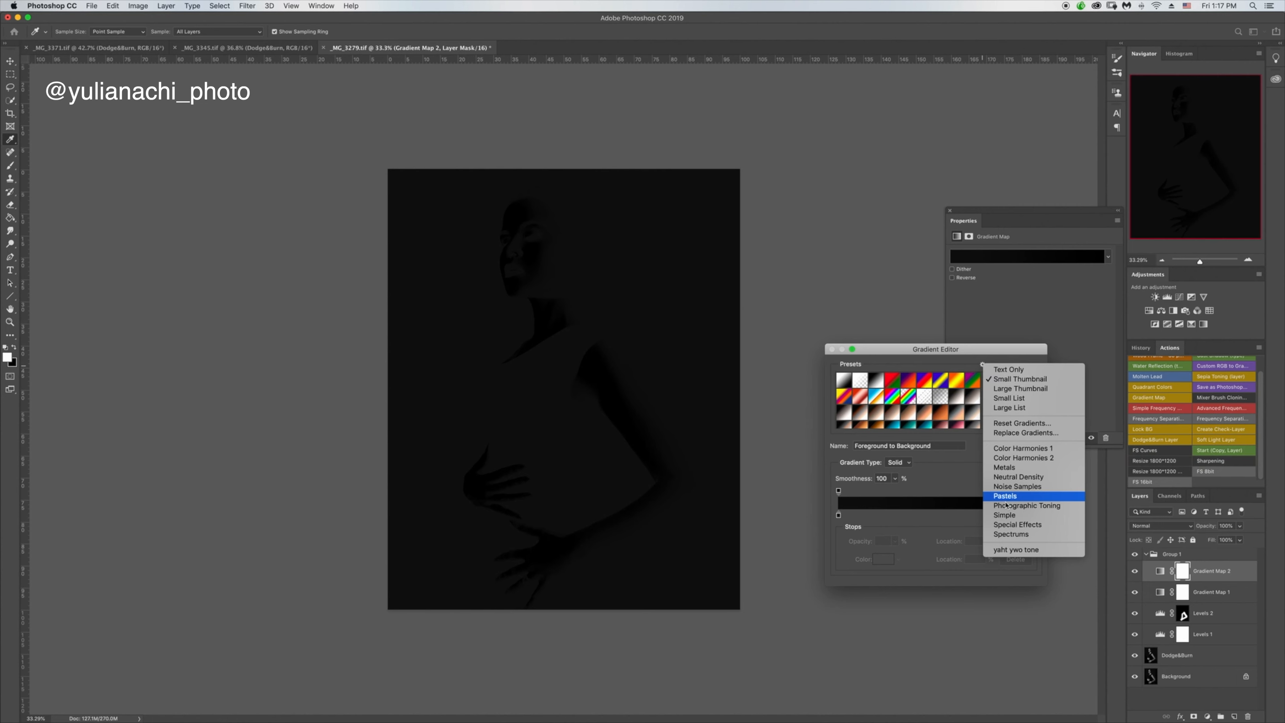
pyautogui.click(1010, 506)
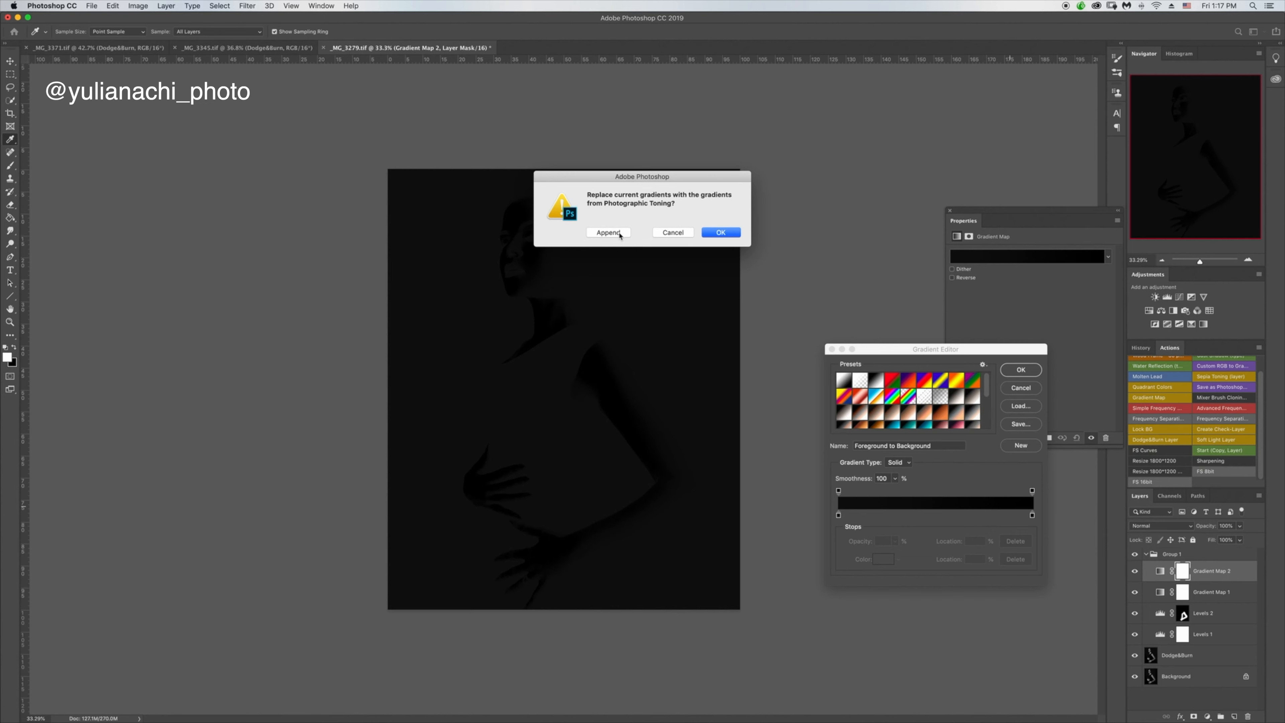
pyautogui.click(673, 232)
# Preview the Platinum, Selenium 1, Selenium 2, Sepia 2 and Sepia Highlights 1 gradients on the portrait and cancel the choice.
pyautogui.scroll(-2, 990, 391)
pyautogui.click(957, 386)
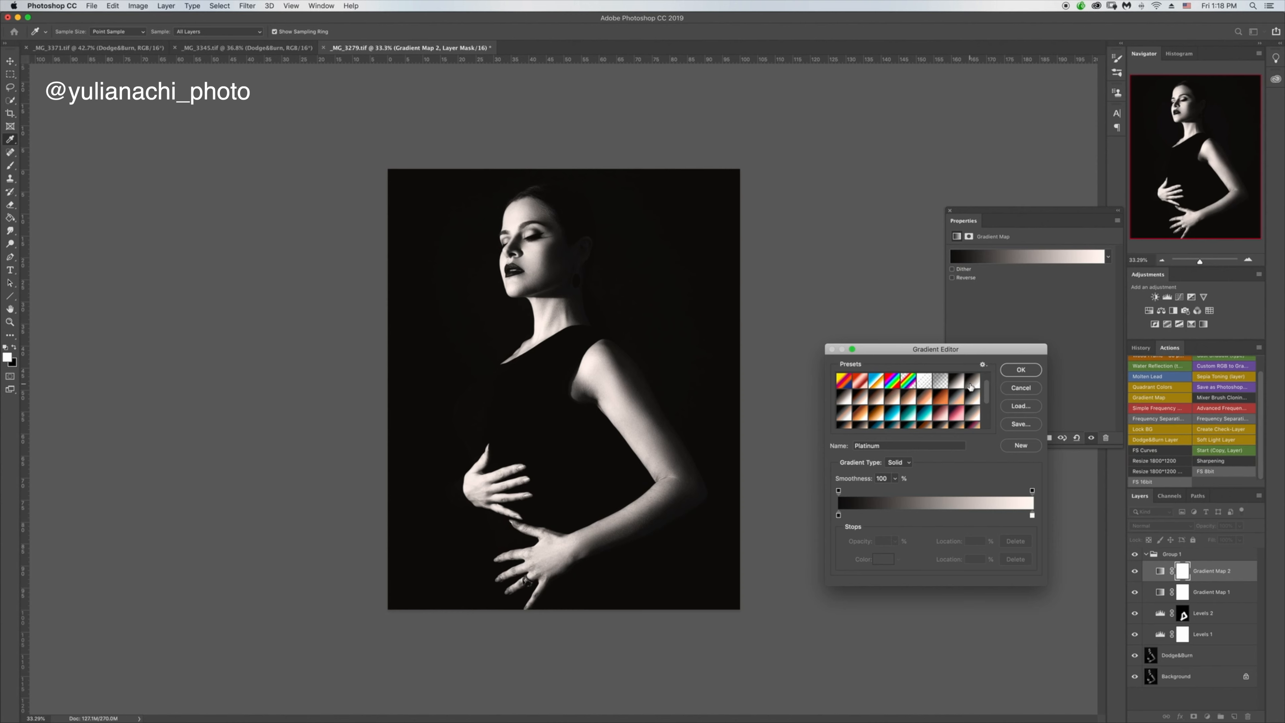
pyautogui.click(974, 384)
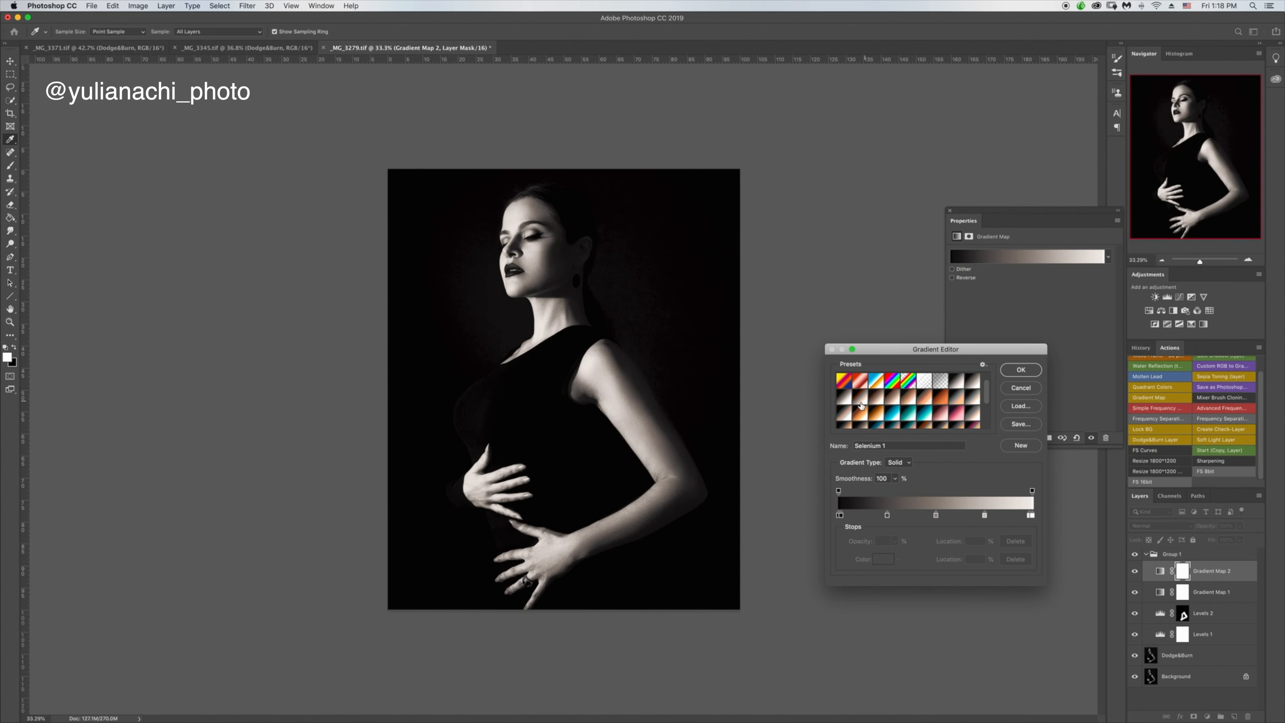
pyautogui.click(845, 398)
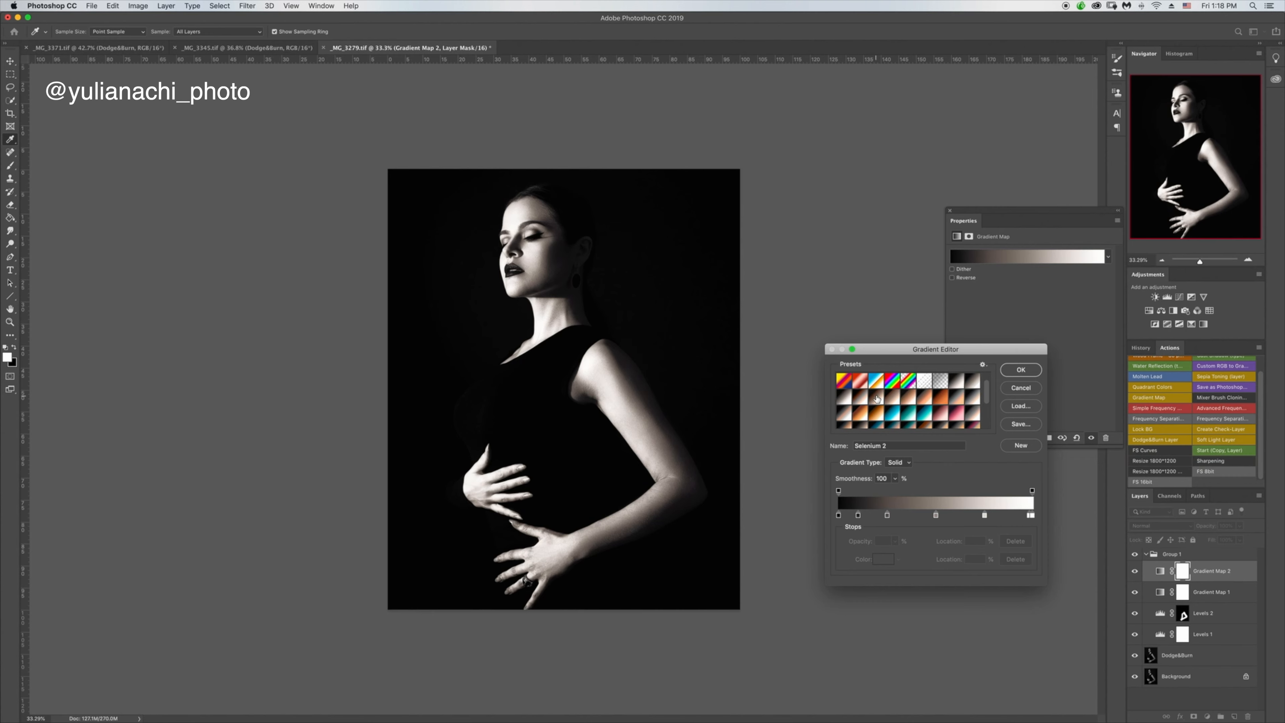
pyautogui.click(877, 399)
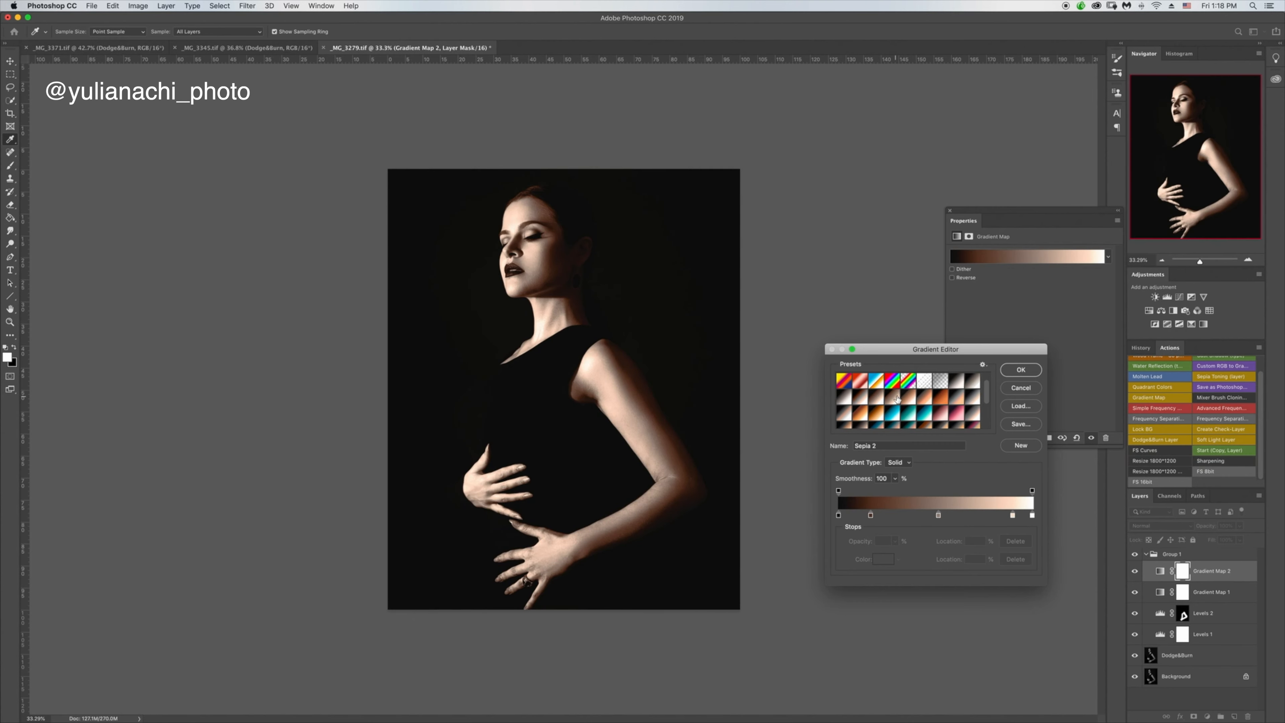
pyautogui.click(896, 399)
pyautogui.click(968, 400)
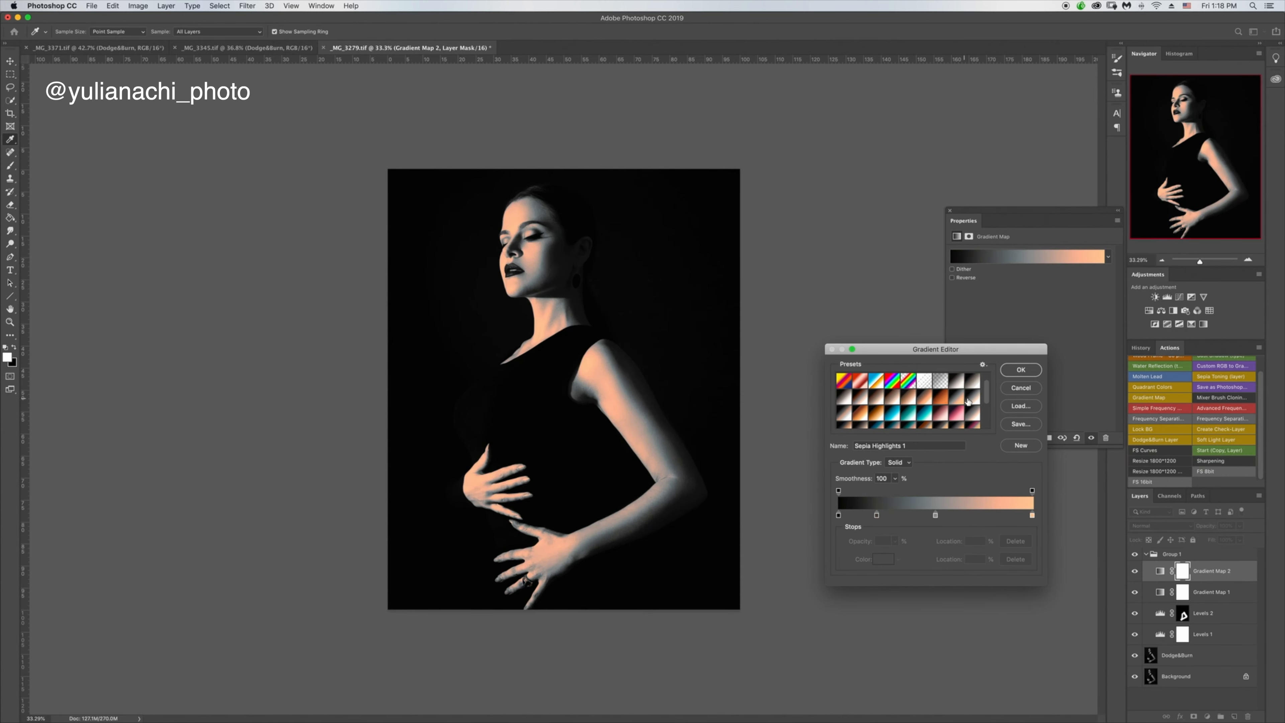
pyautogui.click(1020, 387)
# Hide the first gradient map and preview toning presets such as Sepia Antique and Sepia Highlights 1 on the second.
pyautogui.click(1135, 592)
pyautogui.click(1027, 256)
pyautogui.click(846, 416)
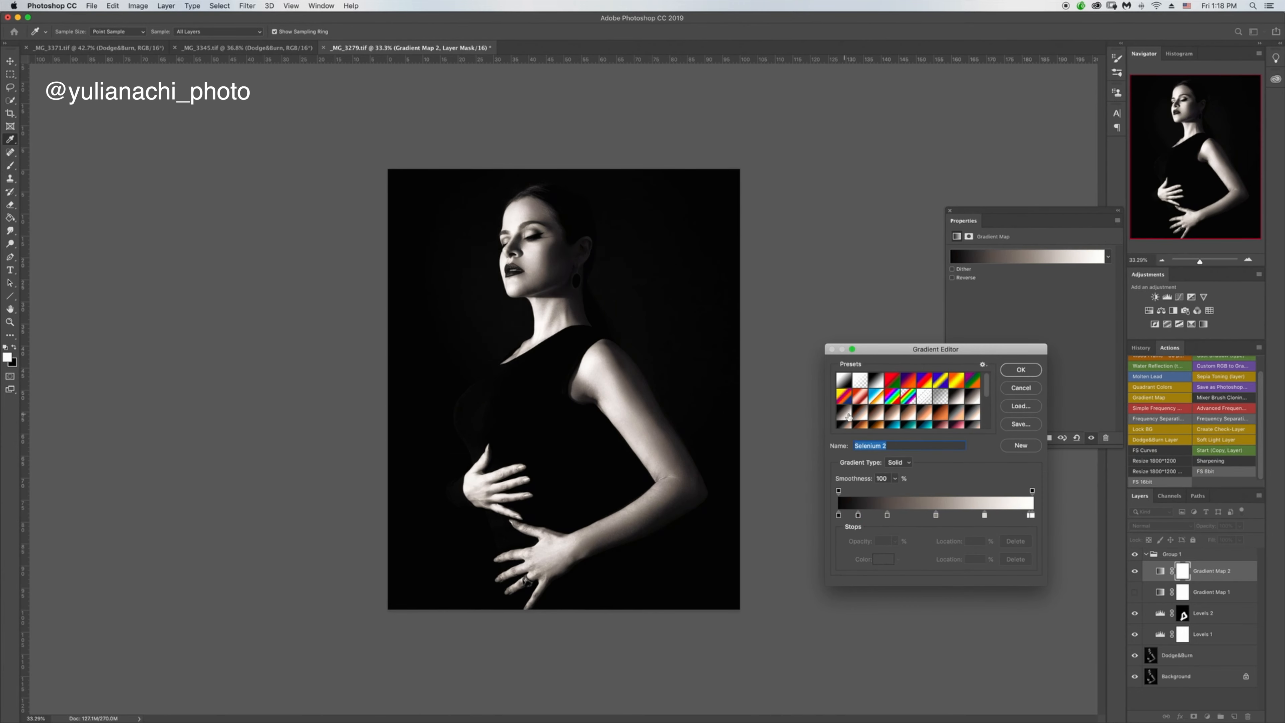
pyautogui.click(877, 412)
pyautogui.click(910, 411)
pyautogui.click(951, 418)
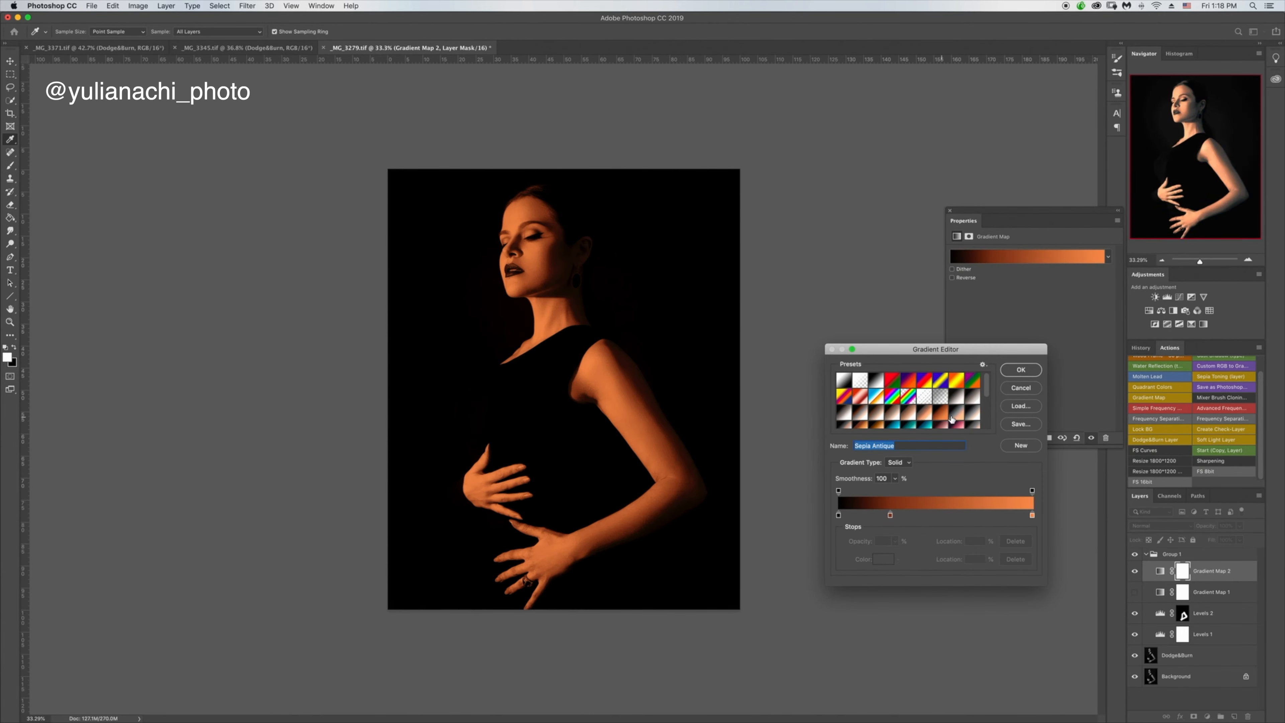
pyautogui.click(970, 418)
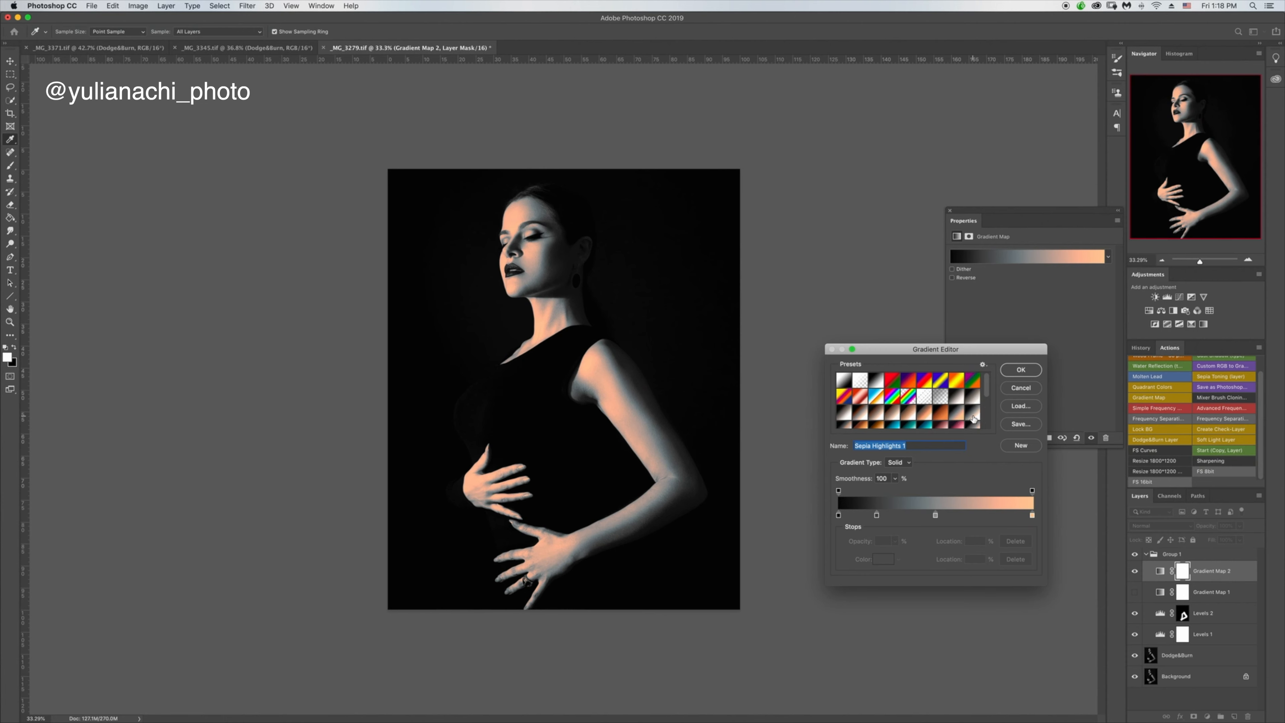
# Try Sepia Highlights 2 and further toning presets from the rest of the gradient list on the second gradient map.
pyautogui.scroll(-3, 985, 400)
pyautogui.click(877, 395)
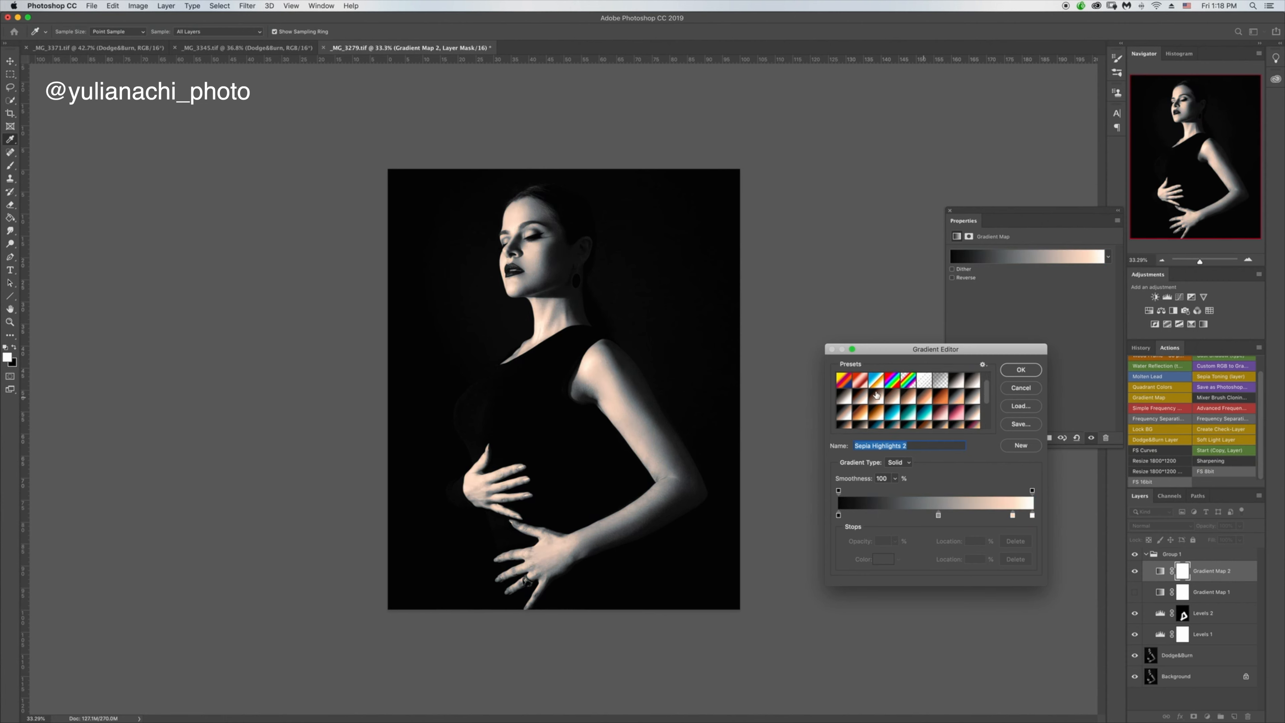
pyautogui.click(845, 400)
pyautogui.click(868, 413)
pyautogui.click(893, 413)
pyautogui.click(955, 414)
pyautogui.click(965, 398)
pyautogui.click(973, 414)
pyautogui.scroll(-1, 988, 409)
pyautogui.scroll(5, 988, 409)
# Apply the Platinum gradient to the second gradient map, with the first gradient map shown again.
pyautogui.click(957, 393)
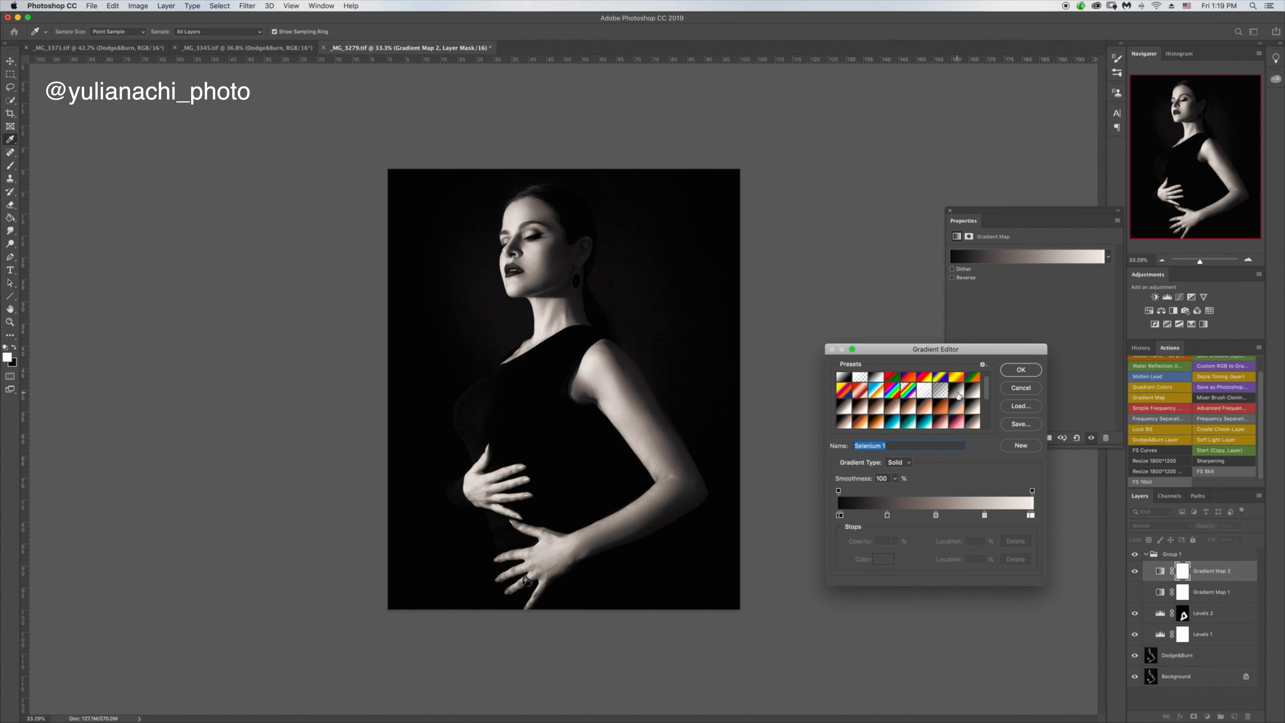
pyautogui.click(1019, 371)
pyautogui.press('b')
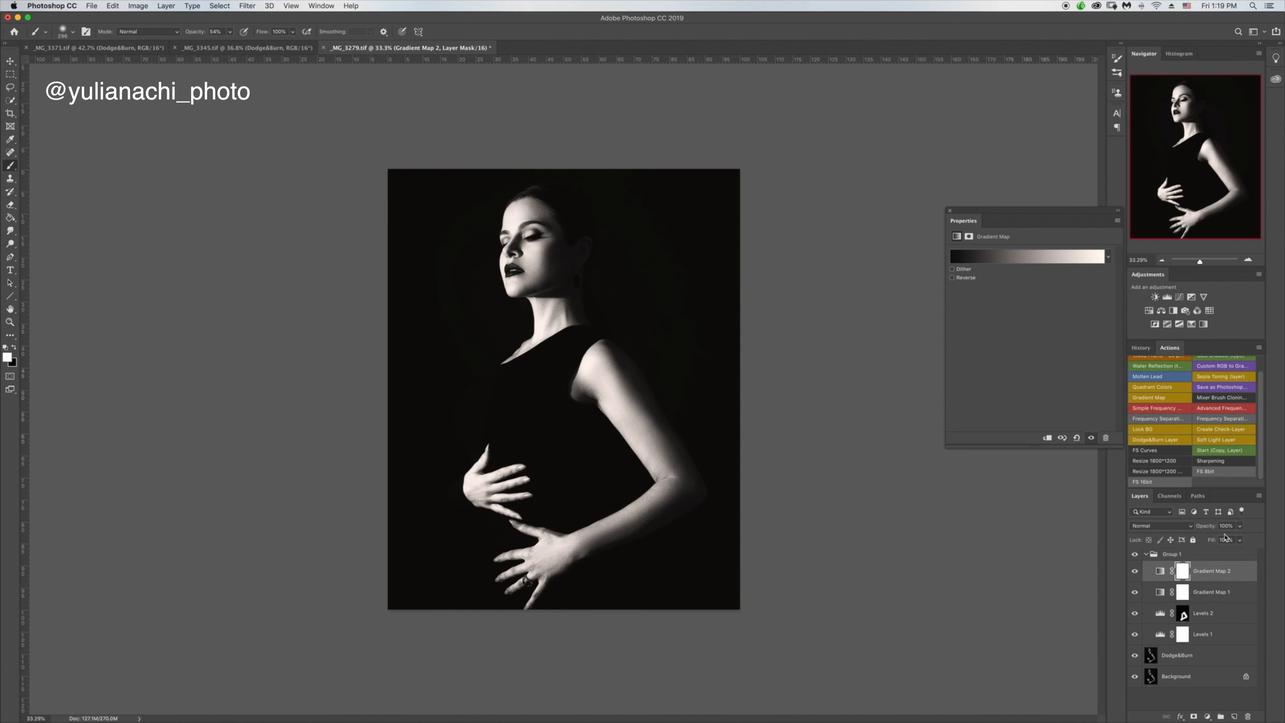
# Lower the second gradient map's opacity to 69% and toggle its visibility to compare the toning.
pyautogui.moveTo(1207, 526); pyautogui.dragTo(1188, 531)
pyautogui.click(1133, 571)
pyautogui.click(1133, 571)
pyautogui.click(1133, 571)
pyautogui.click(1133, 571)
pyautogui.click(1136, 572)
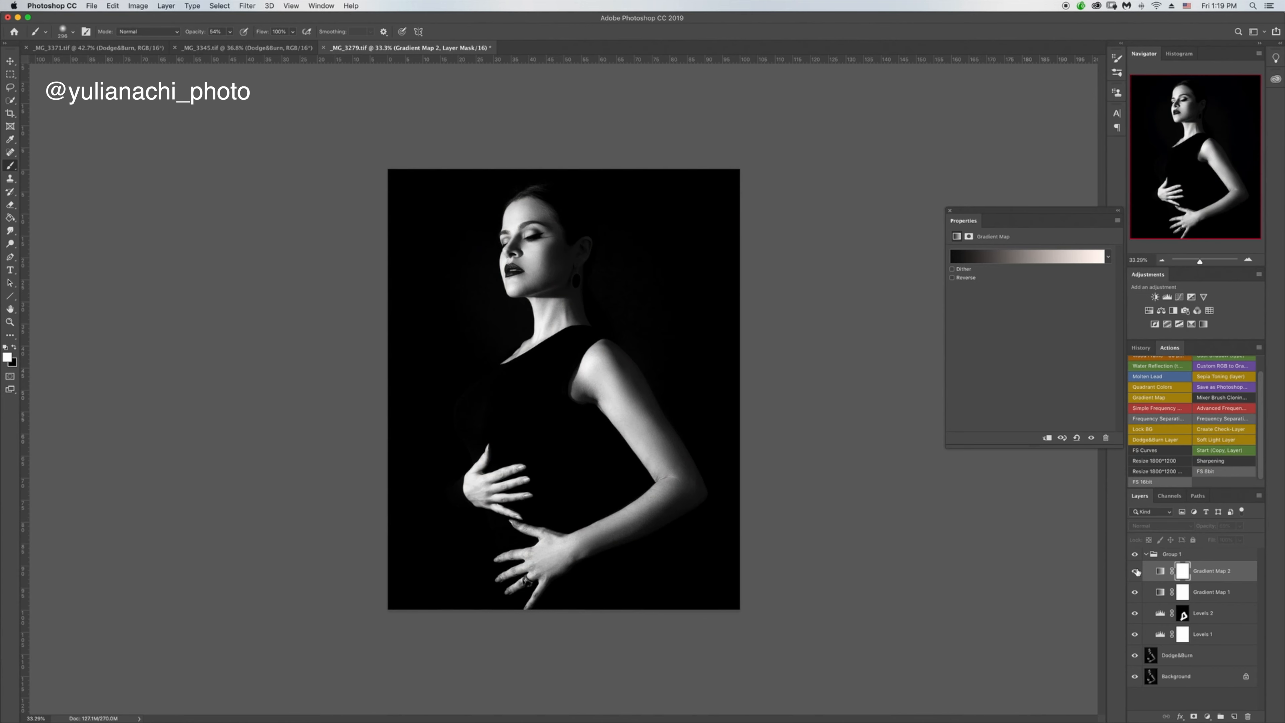
pyautogui.click(1135, 571)
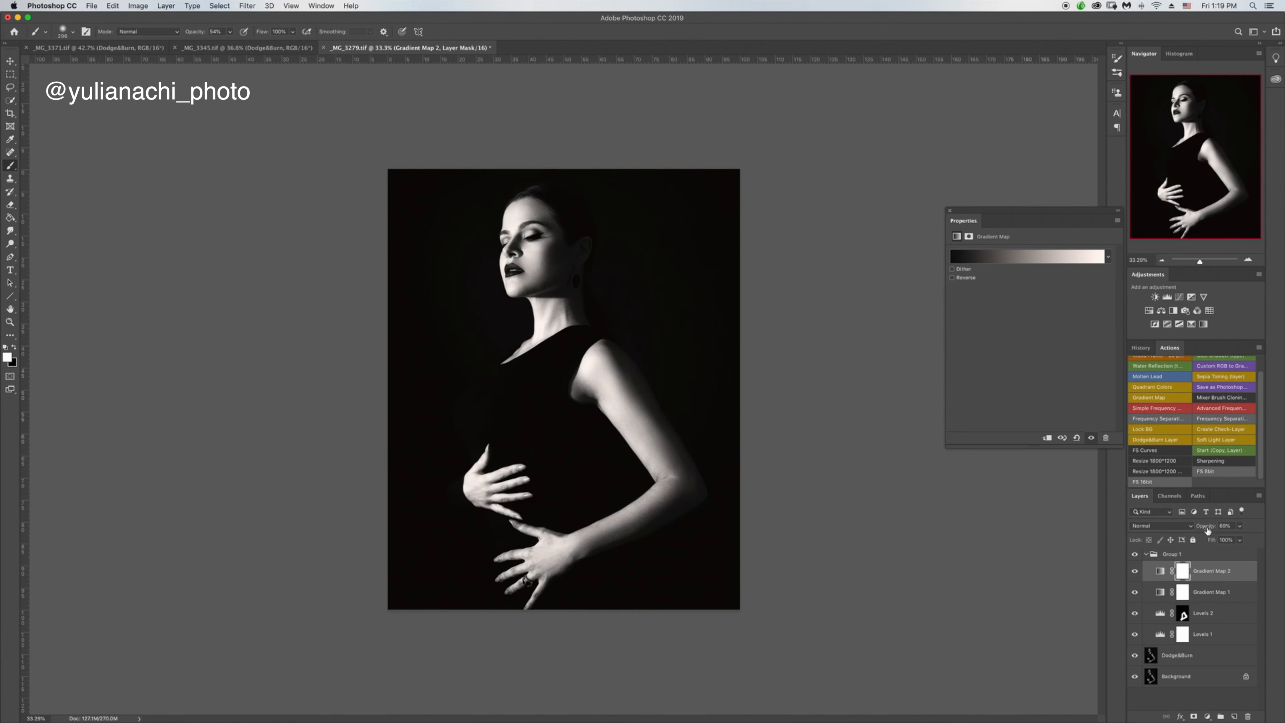
# Reduce the second gradient map's opacity further to slightly below 60% and compare the image with and without it.
pyautogui.moveTo(1208, 530); pyautogui.dragTo(1201, 529)
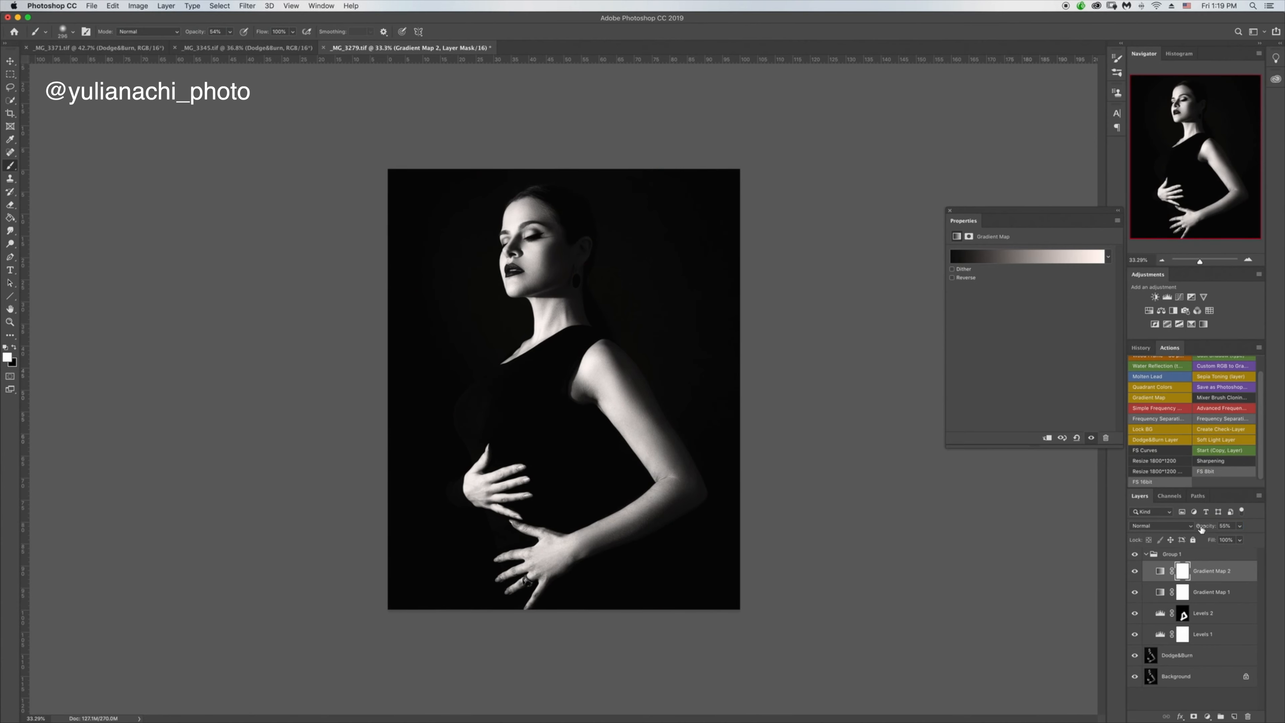
pyautogui.click(1134, 572)
pyautogui.click(1135, 570)
pyautogui.click(1134, 572)
pyautogui.click(1135, 572)
pyautogui.click(950, 211)
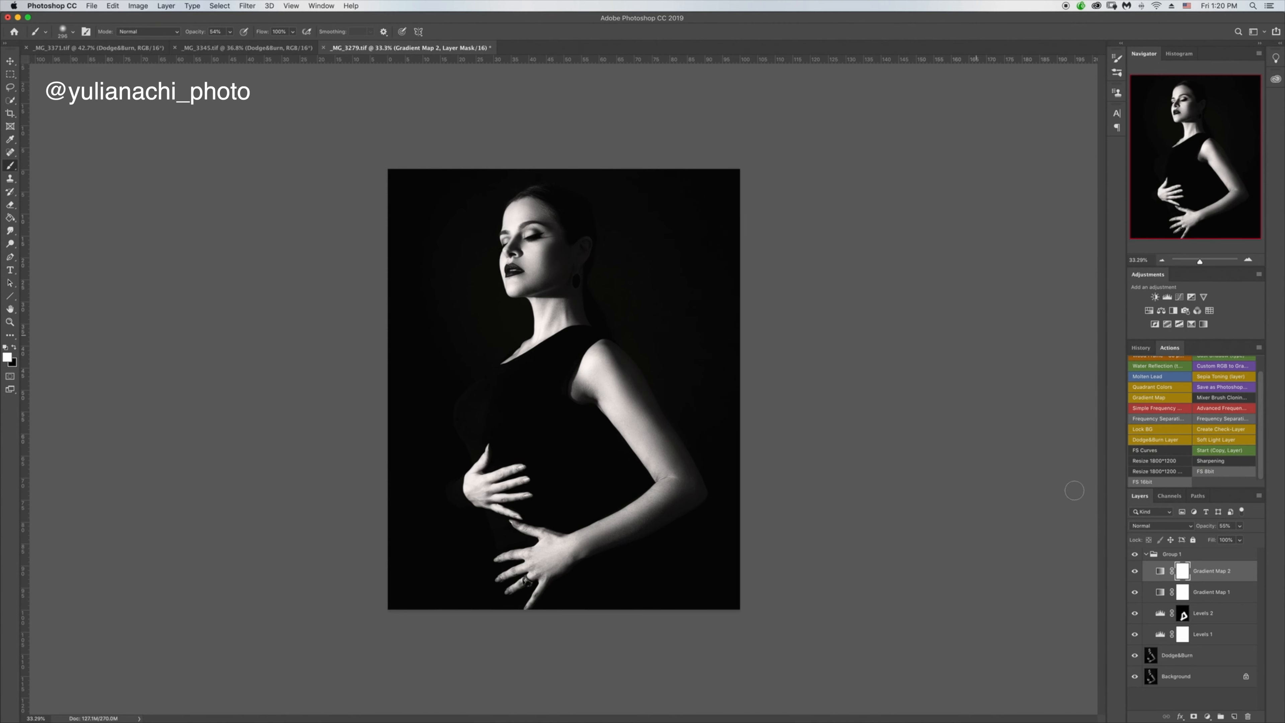
# Hide the second gradient map and add a Curves adjustment layer above it.
pyautogui.click(1135, 571)
pyautogui.moveTo(1261, 395); pyautogui.dragTo(1266, 355)
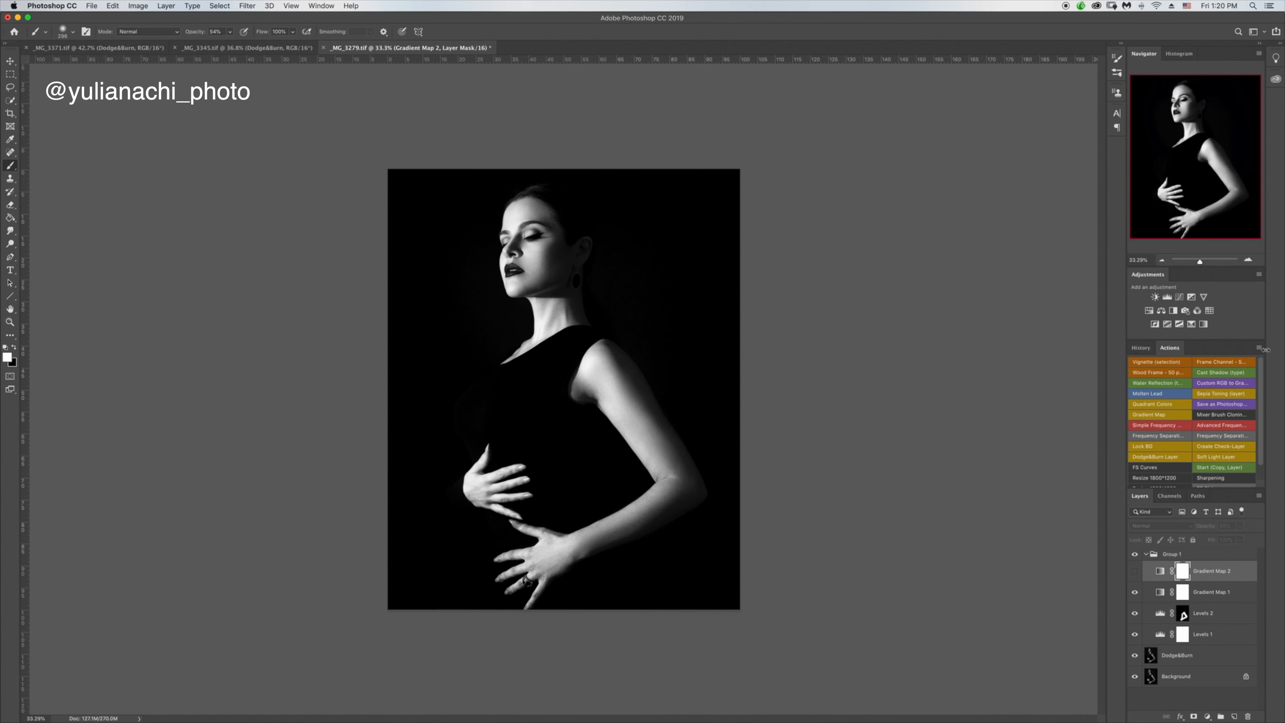
pyautogui.click(1181, 299)
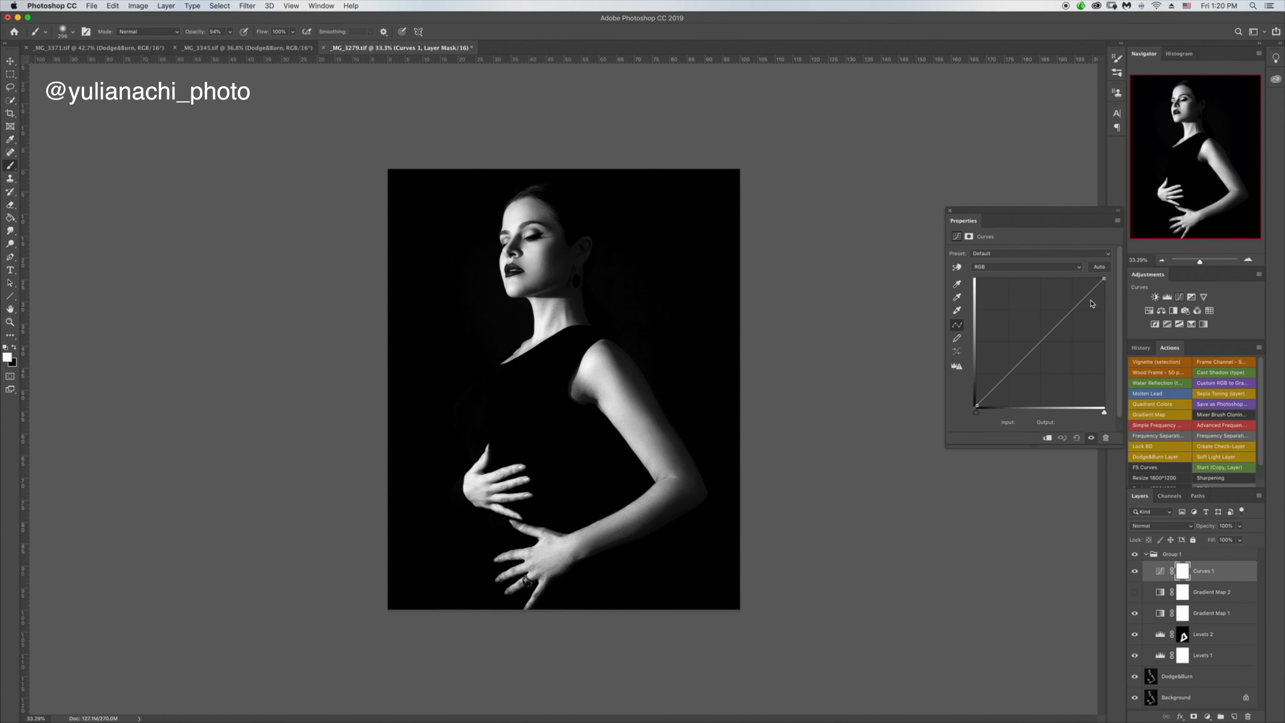
# Try shifting the shadow end of the blue channel in the Curves layer, and delete that layer.
pyautogui.click(1000, 266)
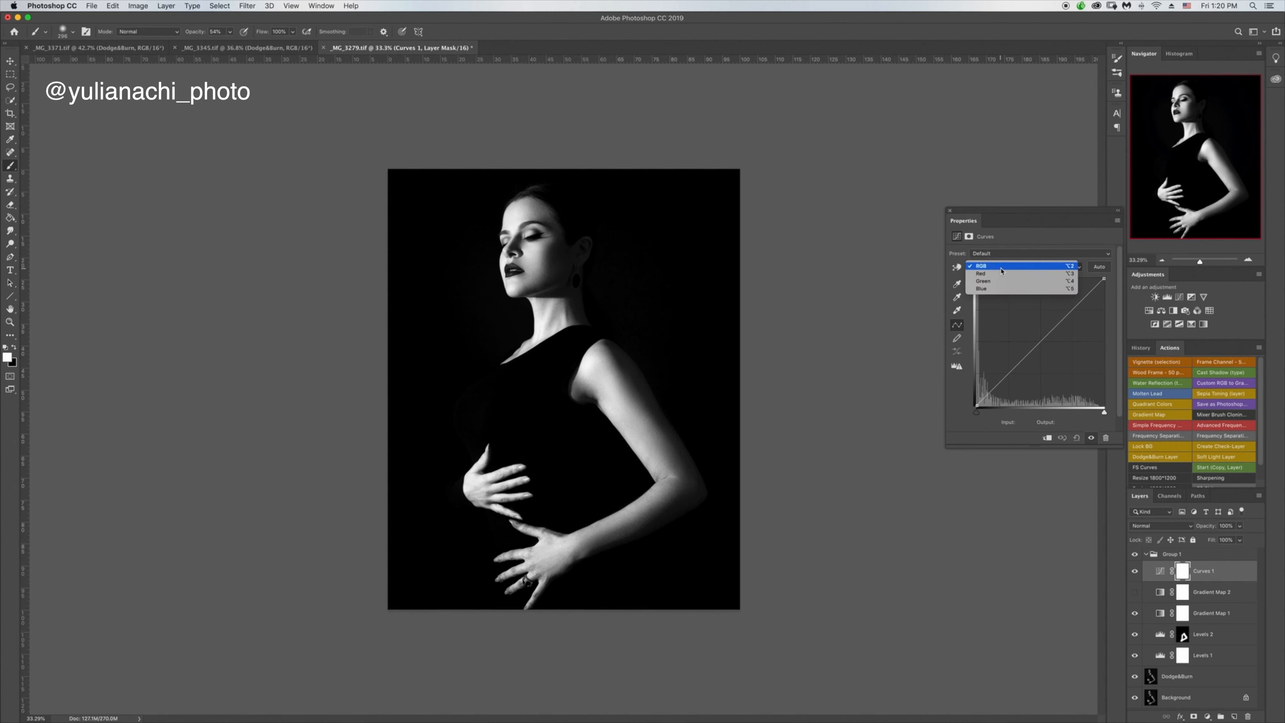
pyautogui.click(994, 287)
pyautogui.moveTo(976, 406)
pyautogui.mouseDown()
pyautogui.moveTo(981, 420)
pyautogui.moveTo(972, 411)
pyautogui.mouseUp()
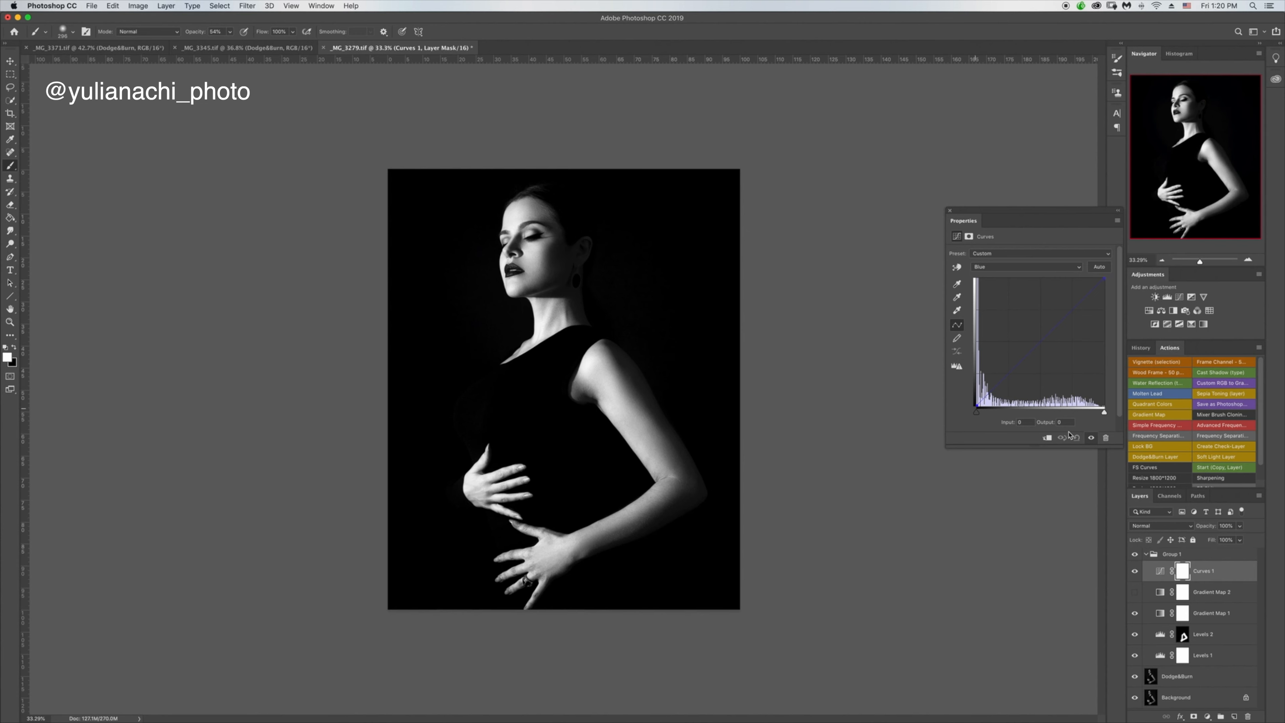
pyautogui.click(1106, 438)
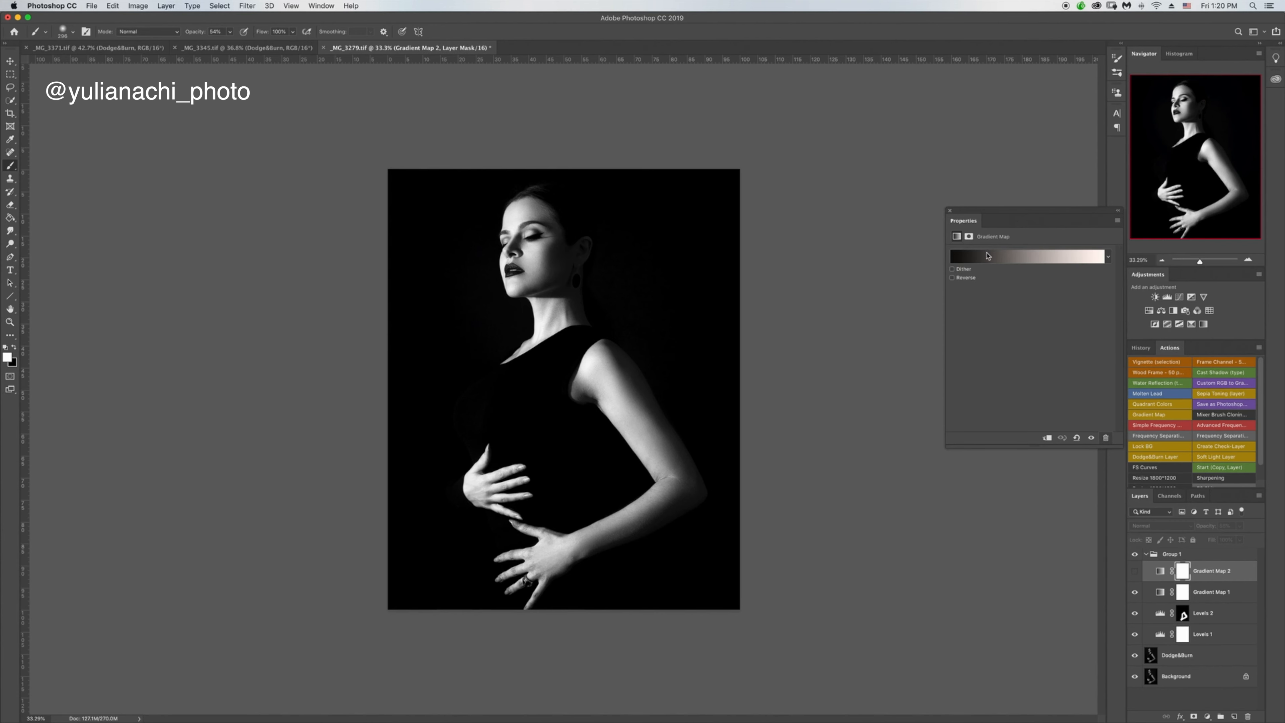
pyautogui.click(950, 211)
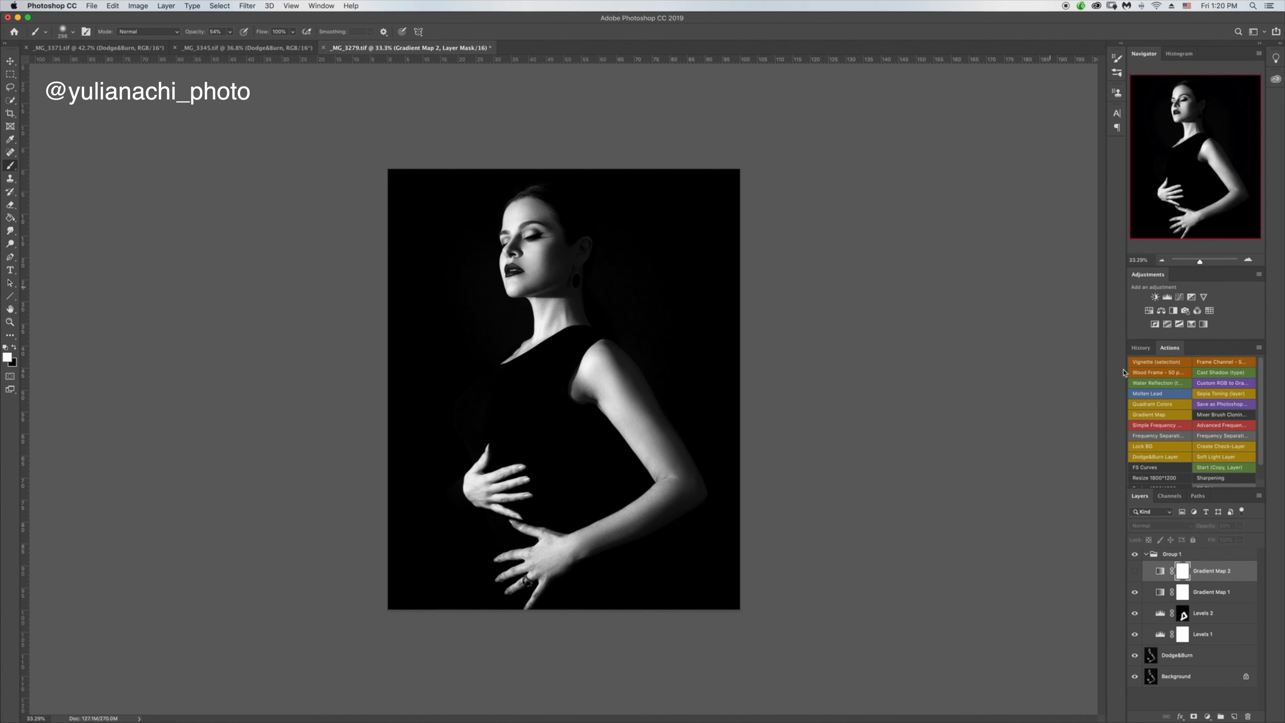
# Add a Color Balance layer above the second gradient map, shift its midtone color sliders slightly, and compare the image with and without it.
pyautogui.click(1161, 311)
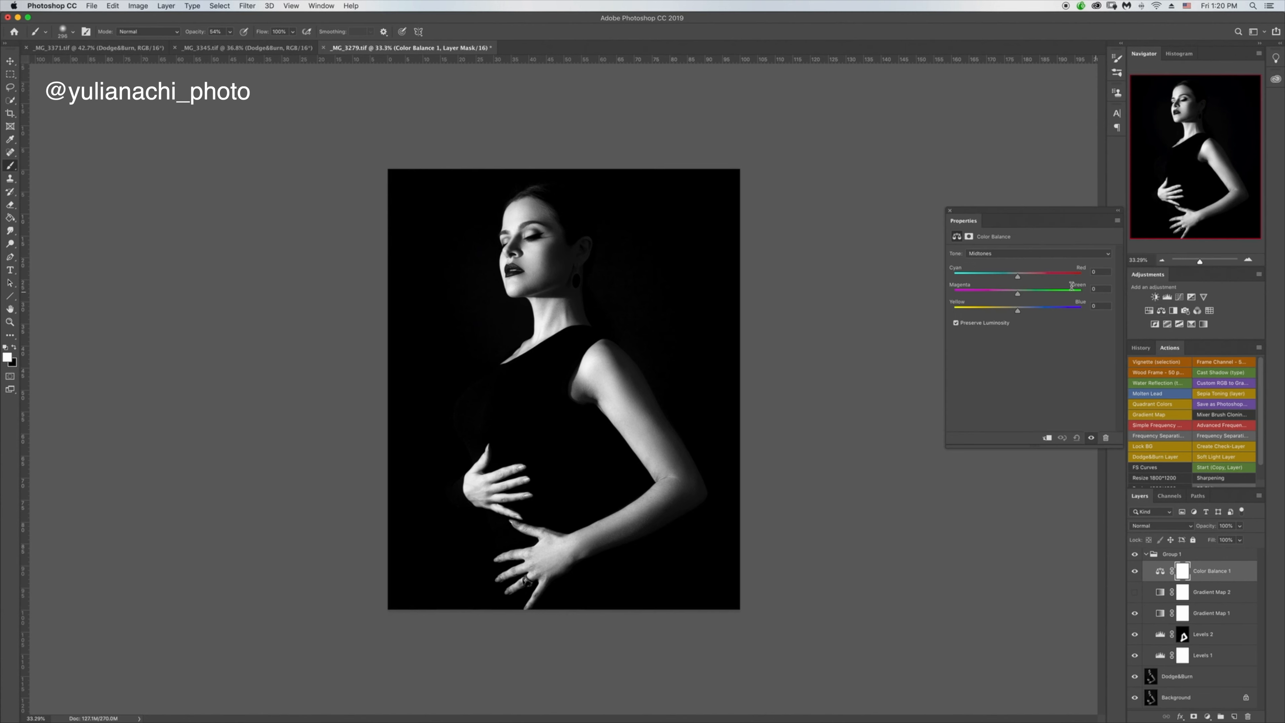
pyautogui.moveTo(1018, 279)
pyautogui.mouseDown()
pyautogui.moveTo(1022, 312)
pyautogui.moveTo(1020, 279)
pyautogui.mouseUp()
pyautogui.moveTo(1022, 311); pyautogui.dragTo(1018, 311)
pyautogui.moveTo(1017, 295); pyautogui.dragTo(1018, 296)
pyautogui.moveTo(1020, 279); pyautogui.dragTo(1020, 278)
pyautogui.click(1091, 438)
pyautogui.click(1092, 438)
# Toggle the second gradient map's visibility to compare its toning combined with the Color Balance layer.
pyautogui.click(1136, 593)
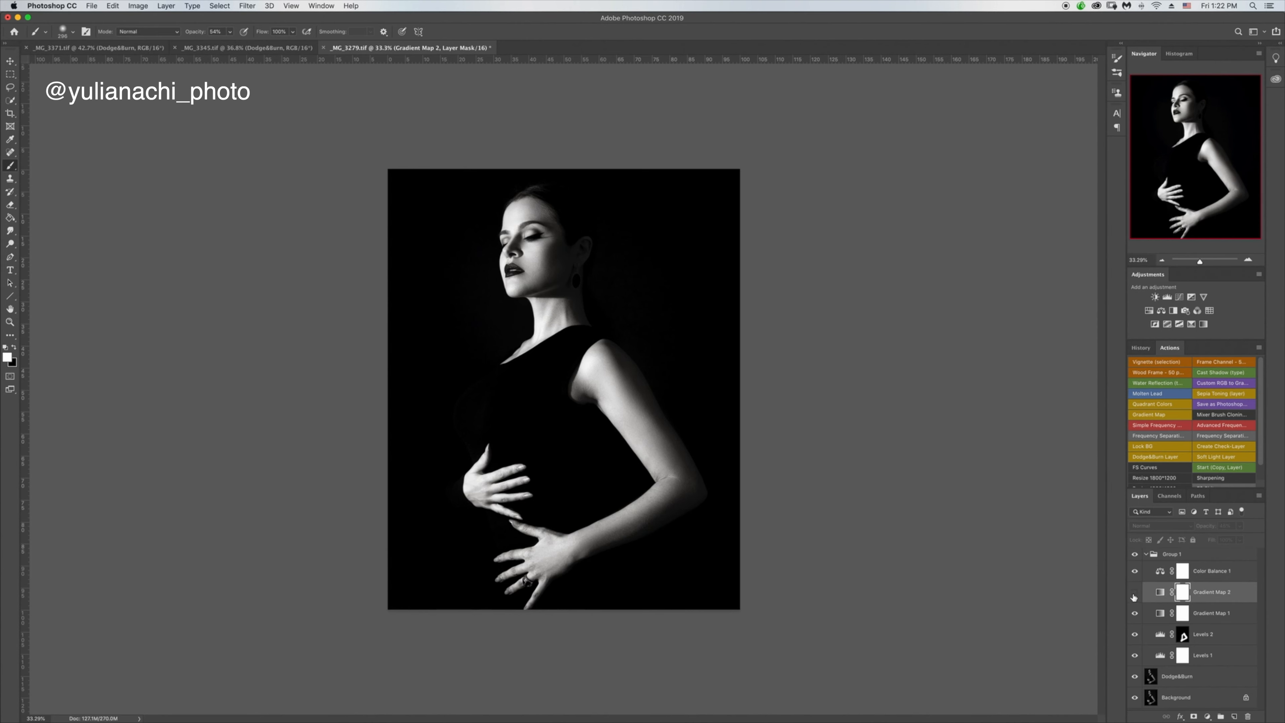
pyautogui.click(1136, 594)
pyautogui.click(1134, 593)
pyautogui.click(1135, 593)
# Collapse Group 1, compare the portrait with and without the group, and save the file.
pyautogui.click(1146, 555)
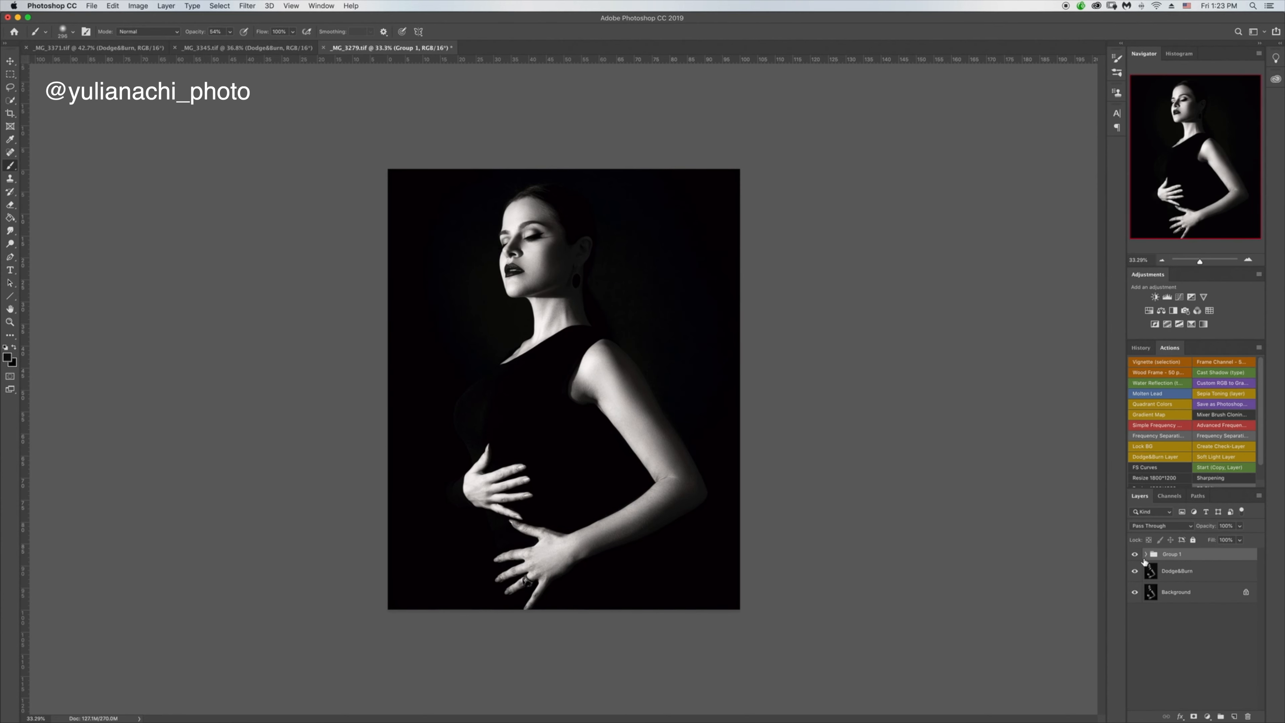
pyautogui.click(1134, 555)
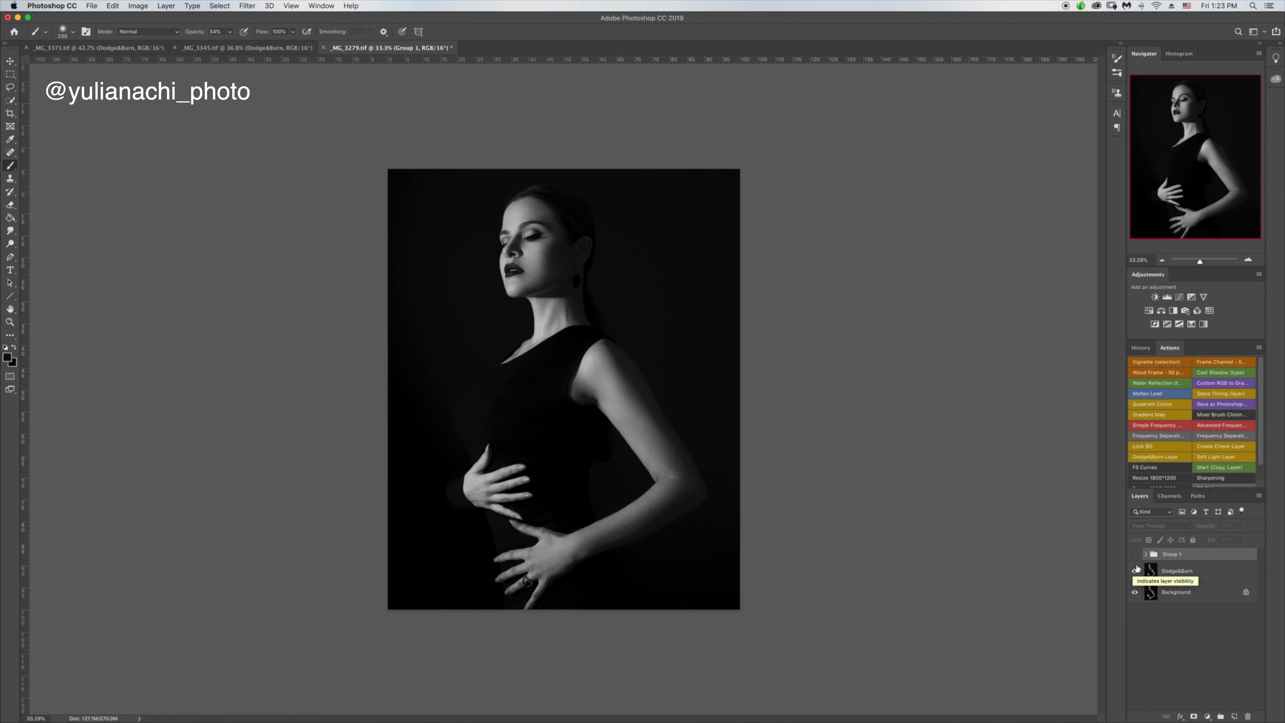
pyautogui.click(1135, 555)
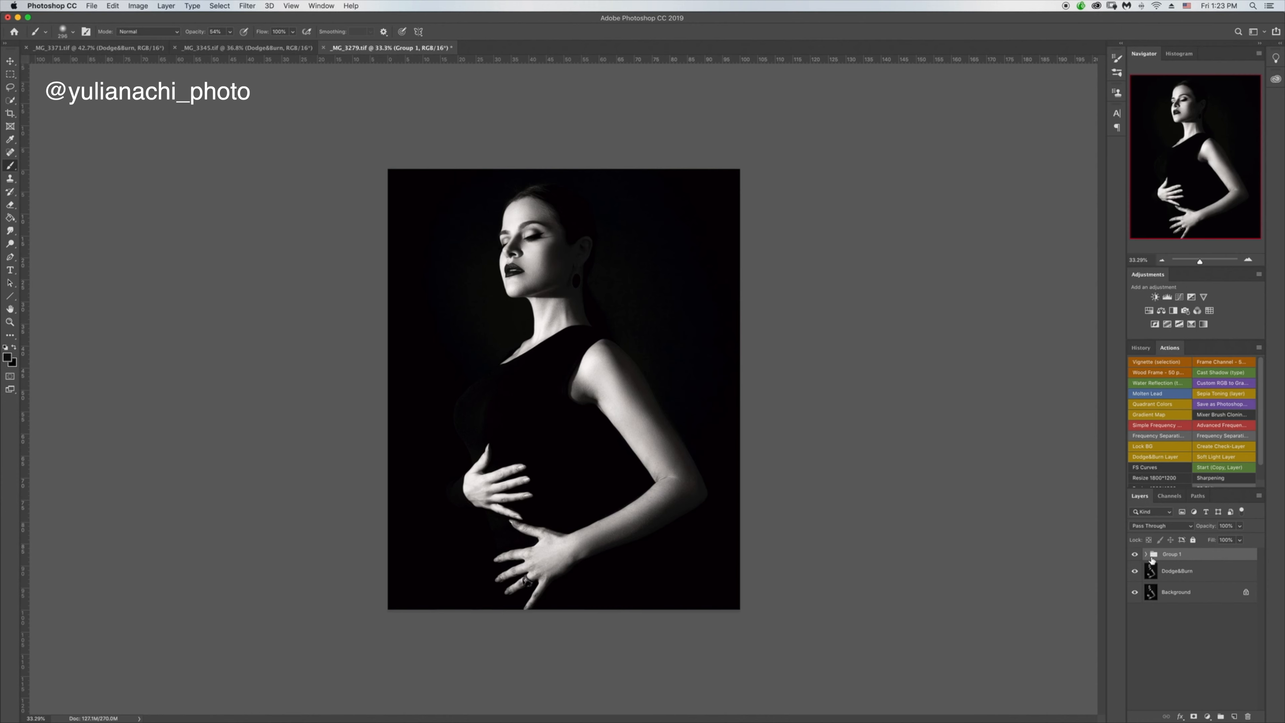
pyautogui.press('super+s')
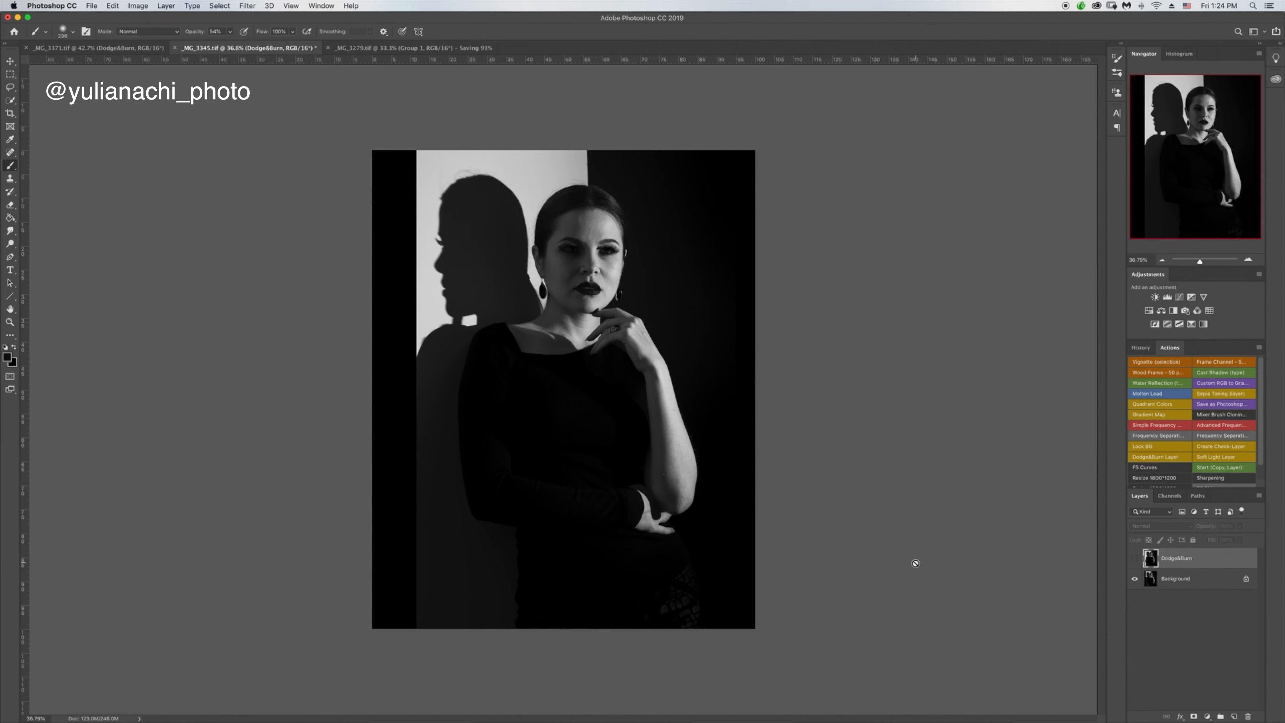
# In _MG_3345.tif, show the Dodge&Burn layer and add a Levels layer with the white input near 217 and the black input slightly raised.
pyautogui.click(1135, 558)
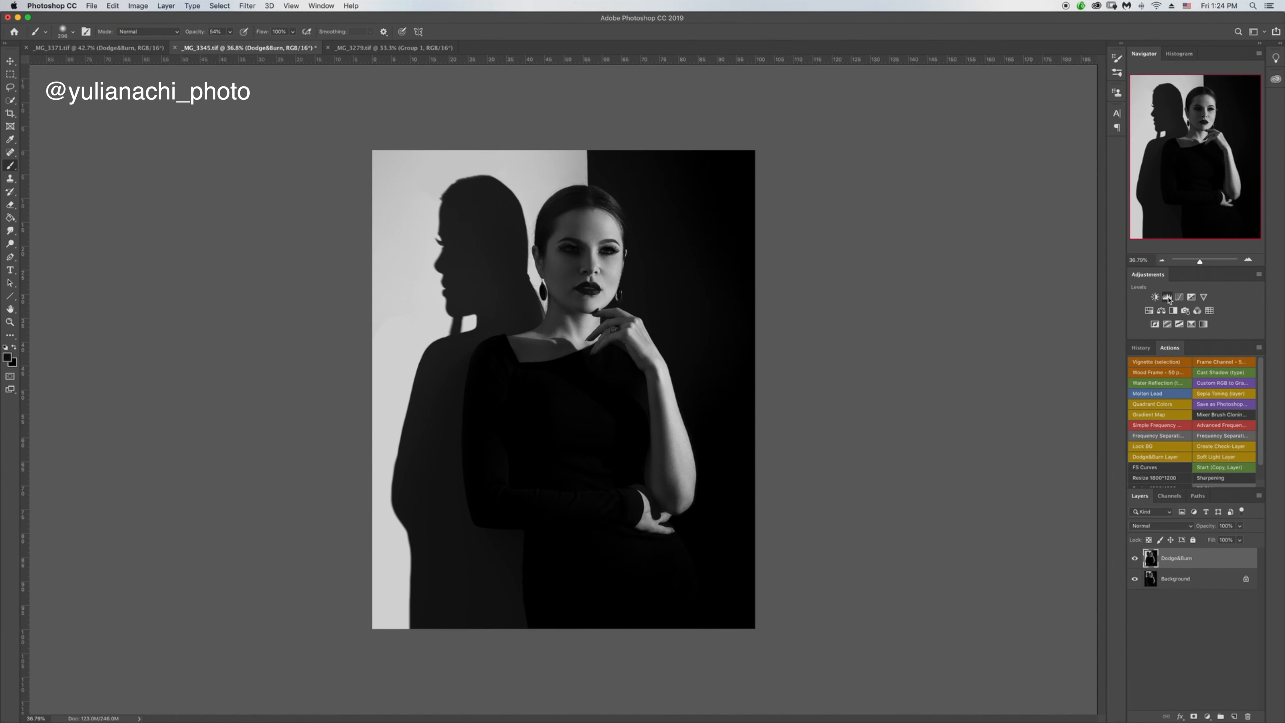
pyautogui.click(1168, 298)
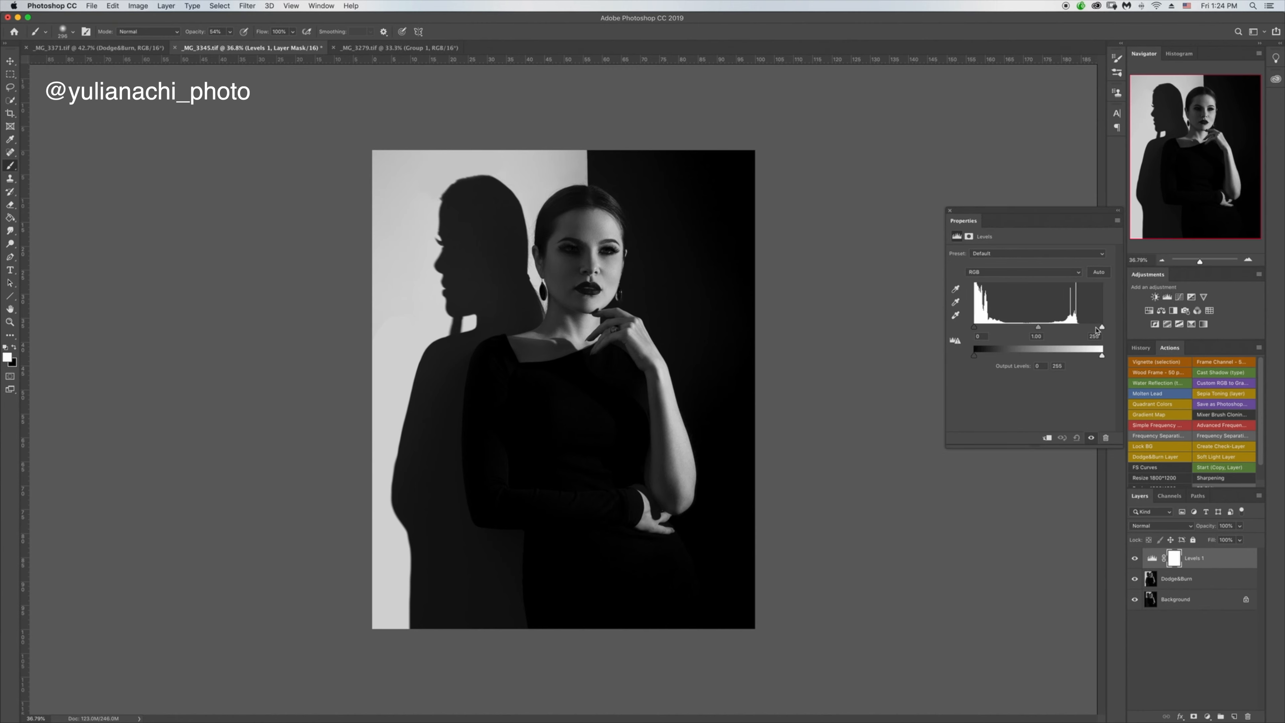
pyautogui.moveTo(1102, 328); pyautogui.dragTo(1083, 328)
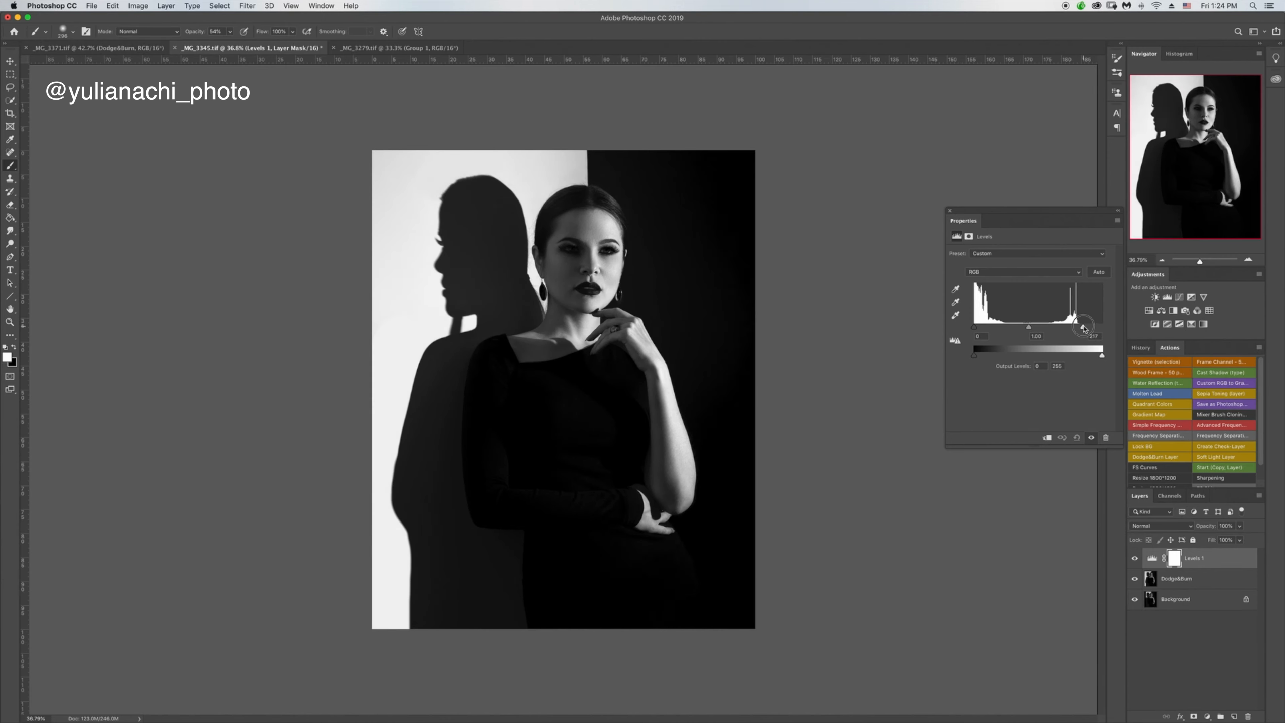
pyautogui.moveTo(1082, 327); pyautogui.dragTo(976, 328)
pyautogui.click(951, 211)
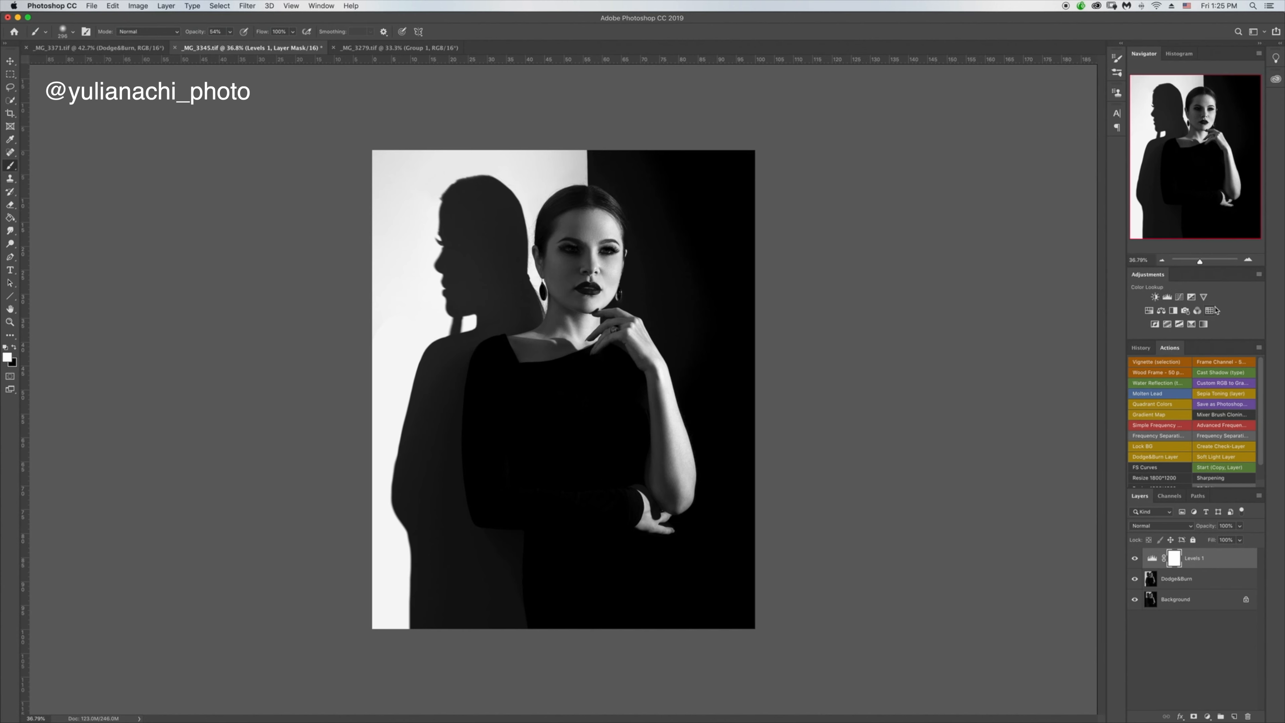
# Add a Gradient Map layer above the Levels layer using the Black, White preset.
pyautogui.click(1204, 325)
pyautogui.click(1068, 258)
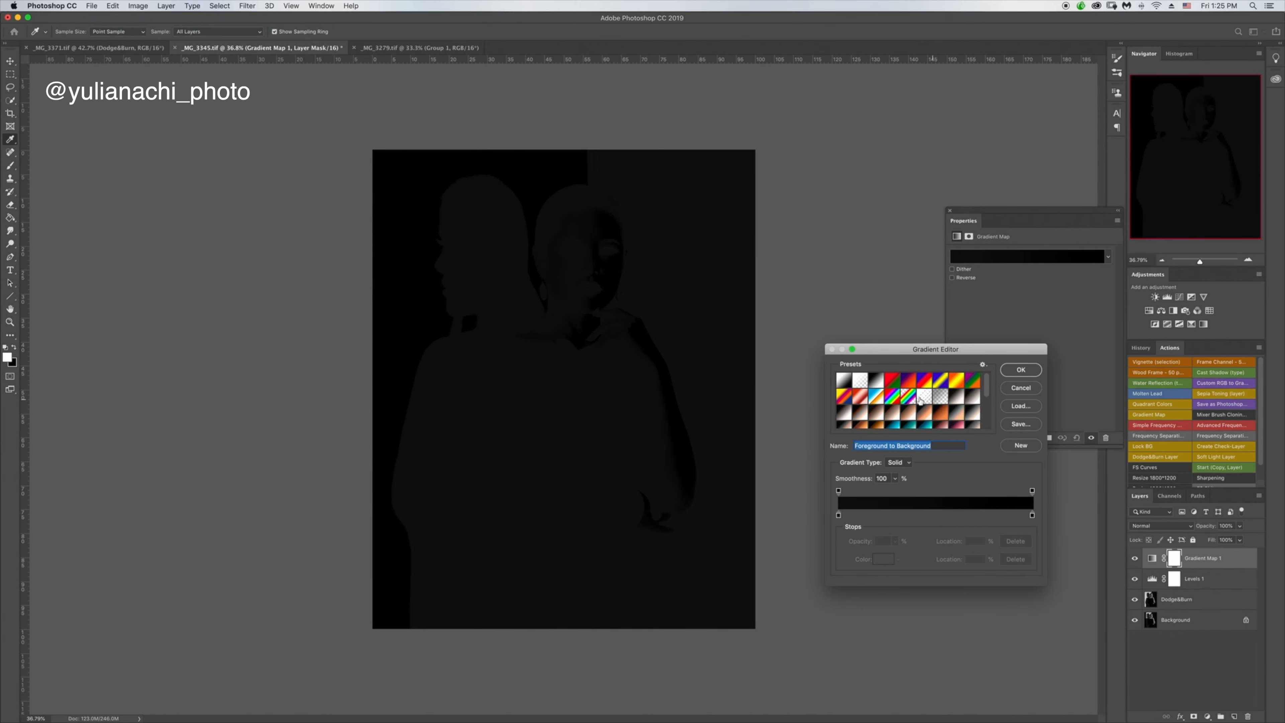
pyautogui.click(877, 381)
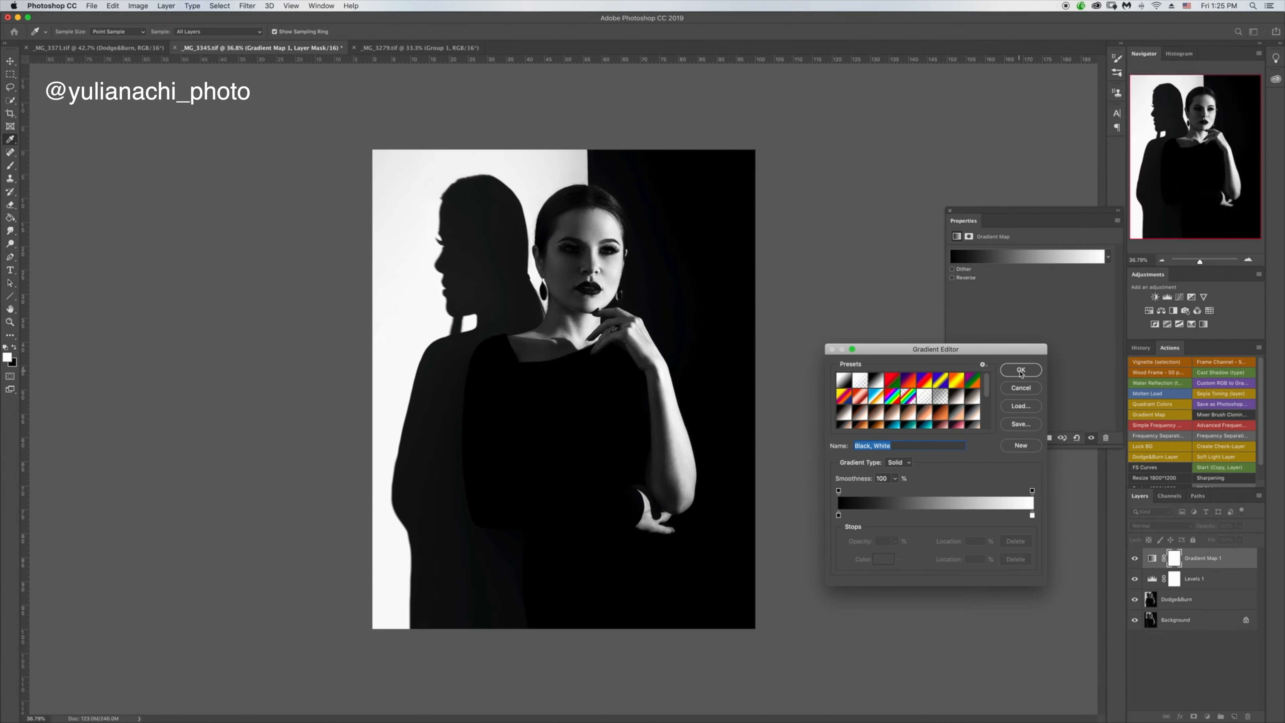
pyautogui.click(1022, 374)
pyautogui.press('b')
# Lower the gradient map's opacity to 62% and compare the image with and without the layer.
pyautogui.click(1090, 439)
pyautogui.click(1091, 438)
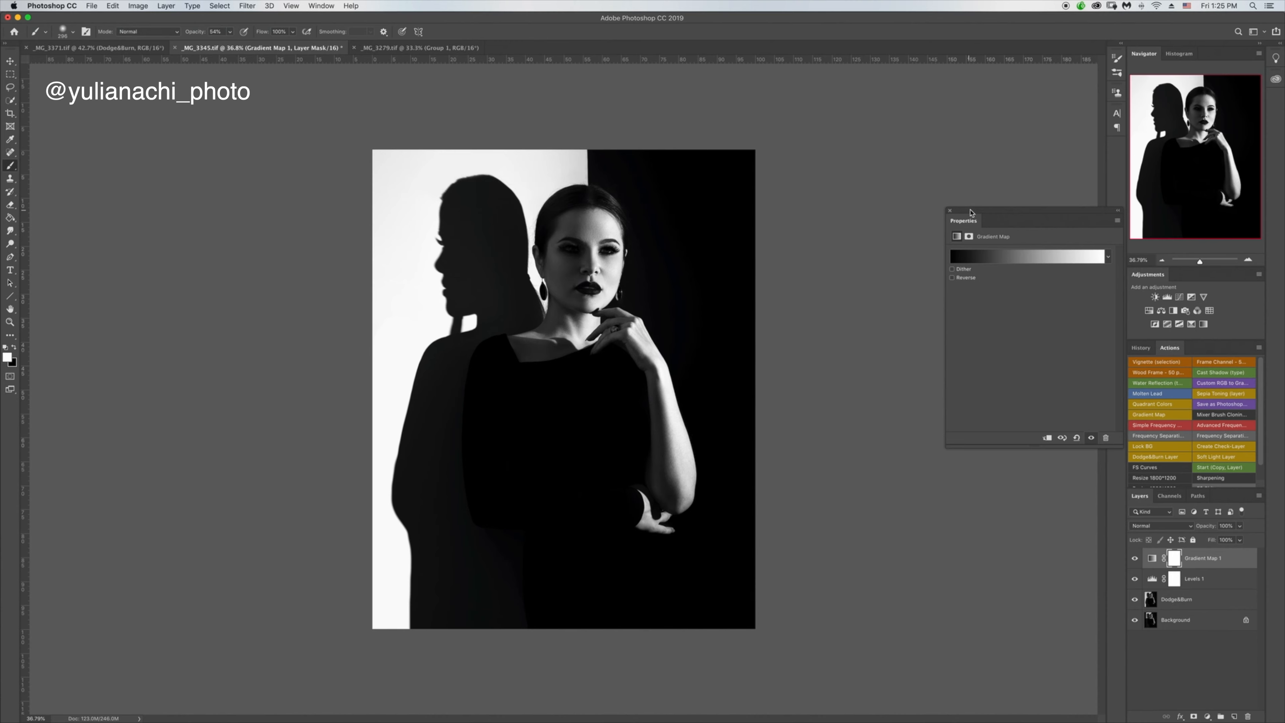
pyautogui.click(950, 211)
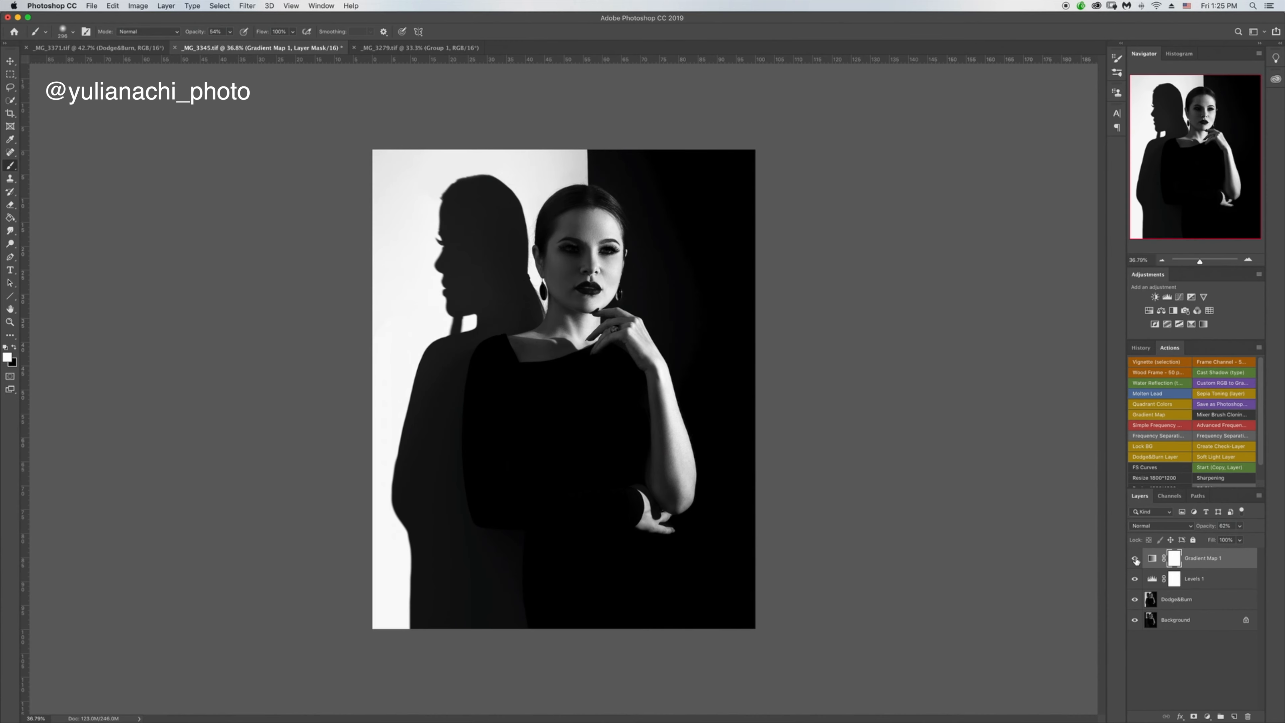
pyautogui.click(1136, 558)
pyautogui.click(1136, 558)
# Group the Gradient Map and Levels layers and toggle the group's visibility to compare before and after.
pyautogui.keyDown('shift'); pyautogui.click(1235, 586); pyautogui.keyUp('shift')
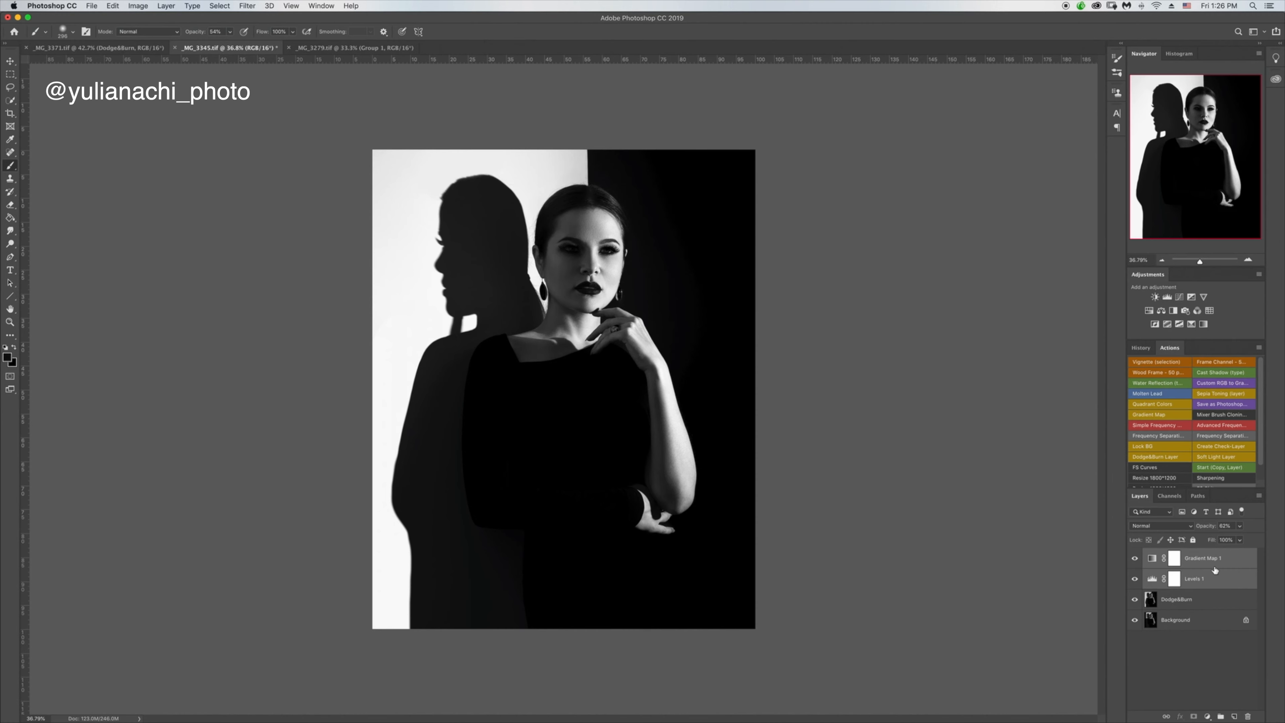
pyautogui.press('super+g')
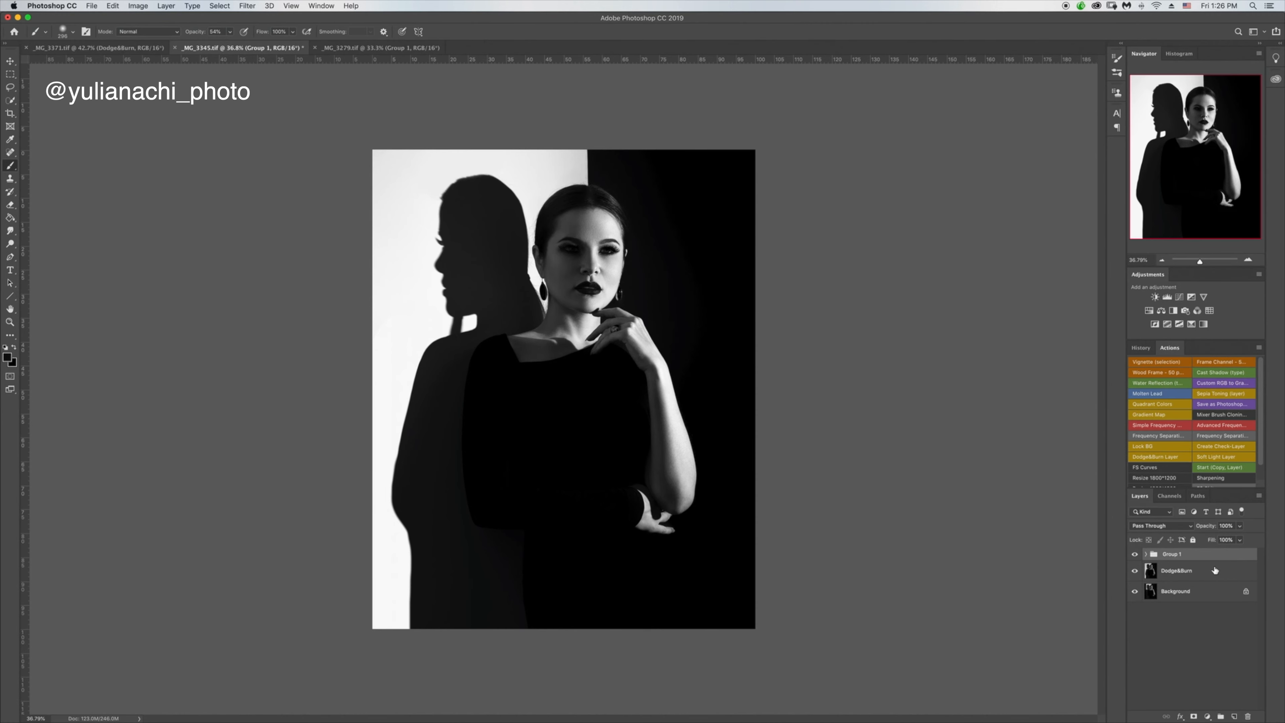
pyautogui.click(1135, 554)
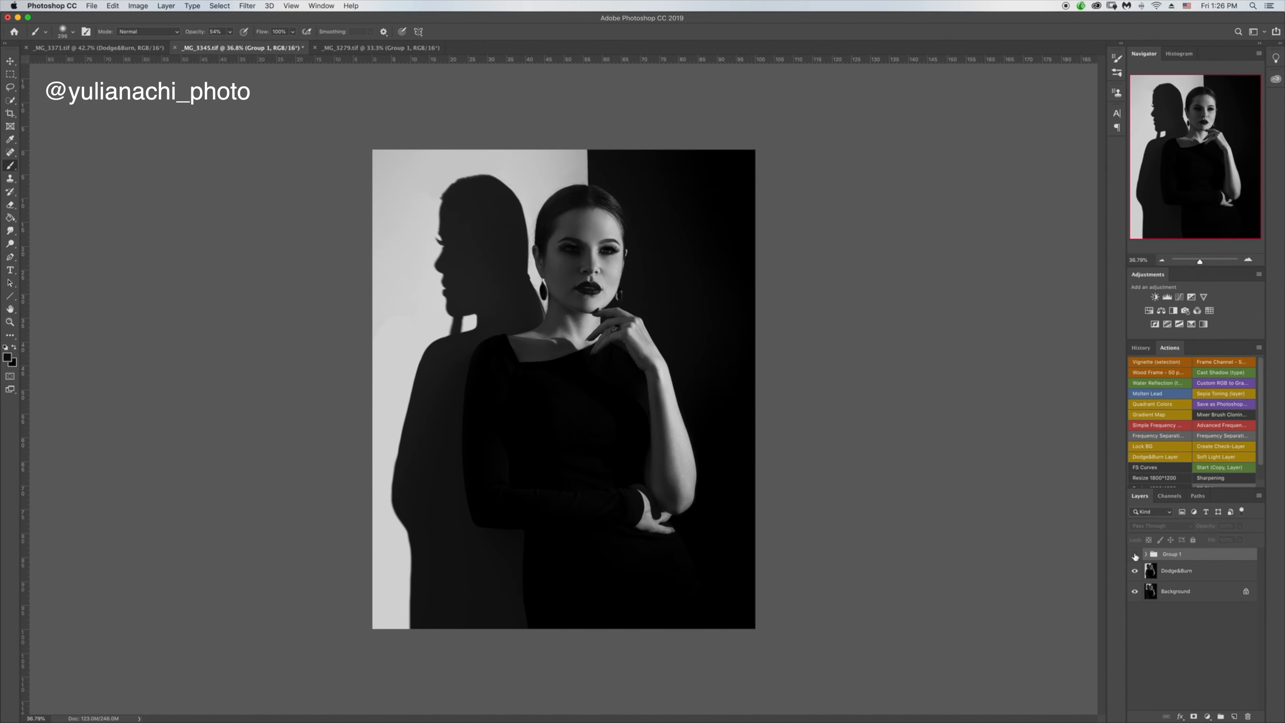
pyautogui.click(1135, 555)
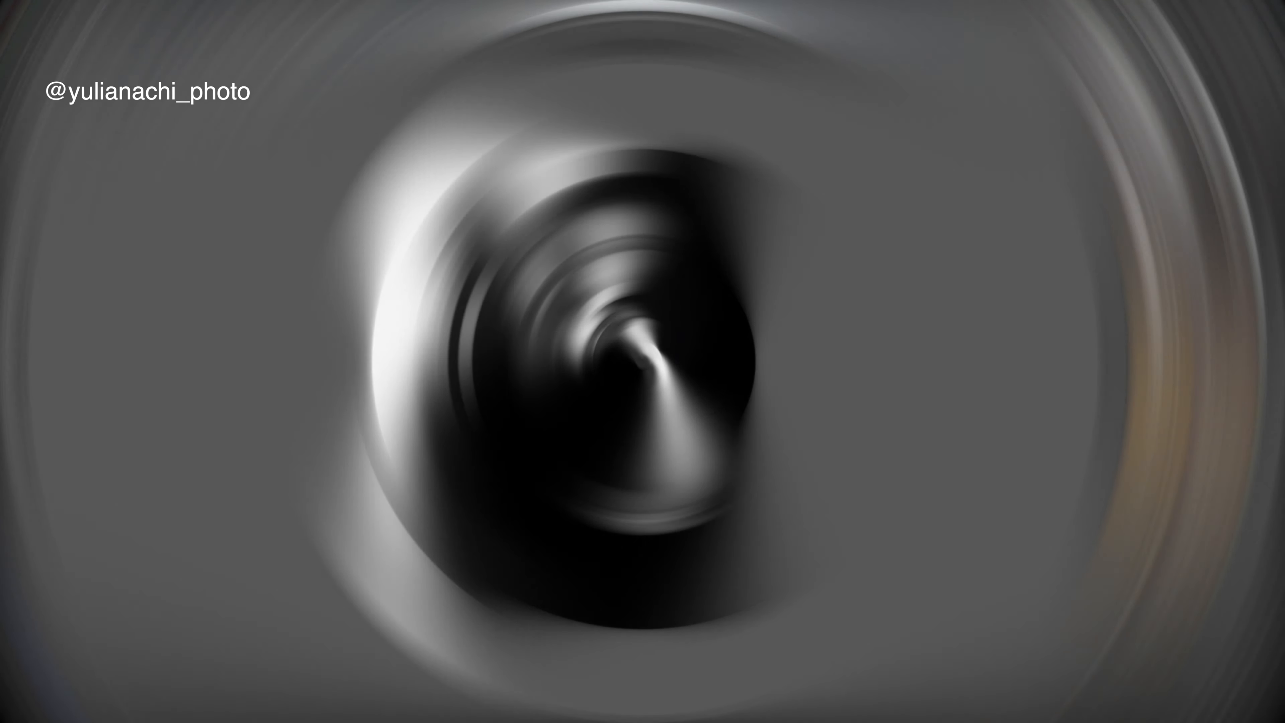
# Switch to _MG_3371.tif and compare the portrait with and without its Dodge&Burn layer.
pyautogui.click(154, 48)
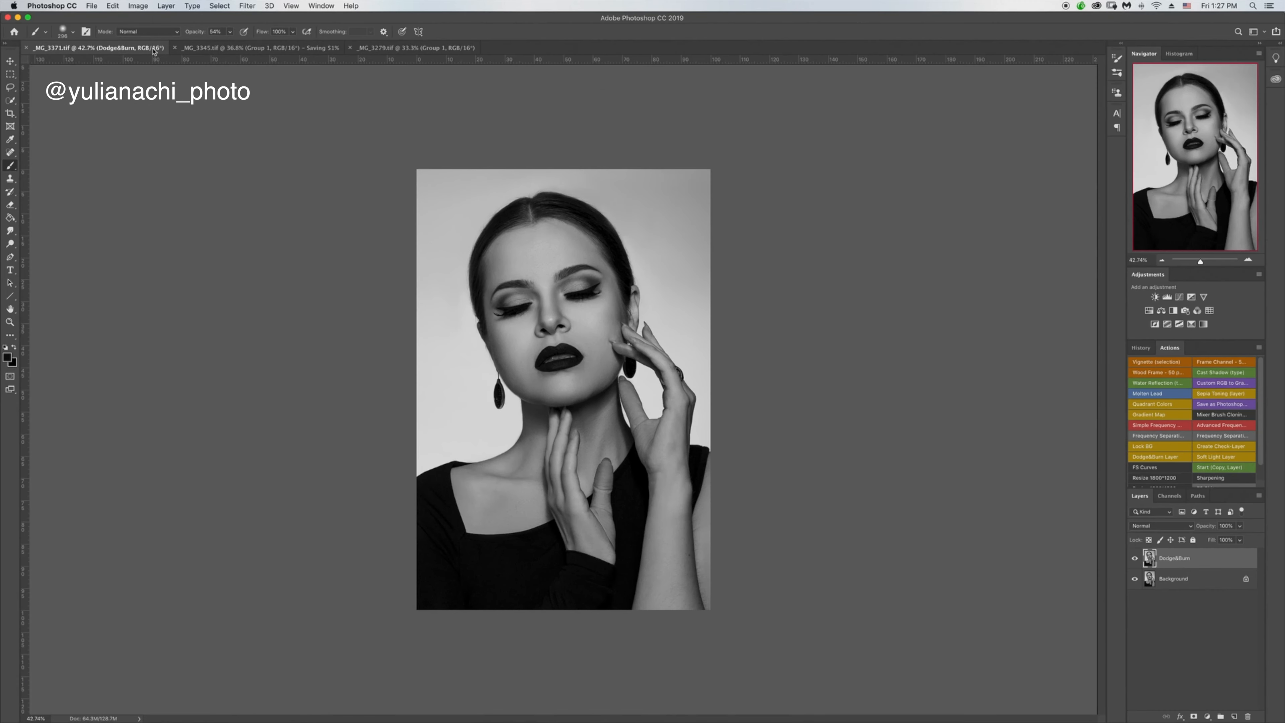
pyautogui.click(1134, 559)
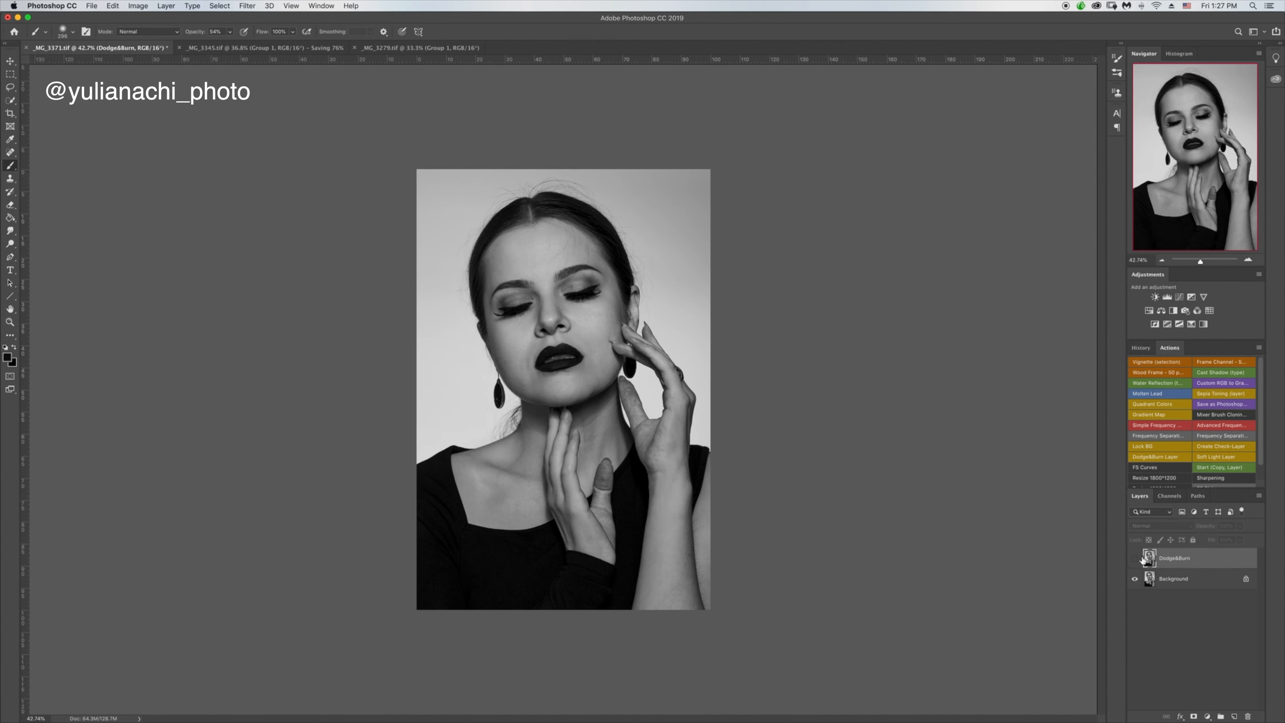
pyautogui.click(1135, 559)
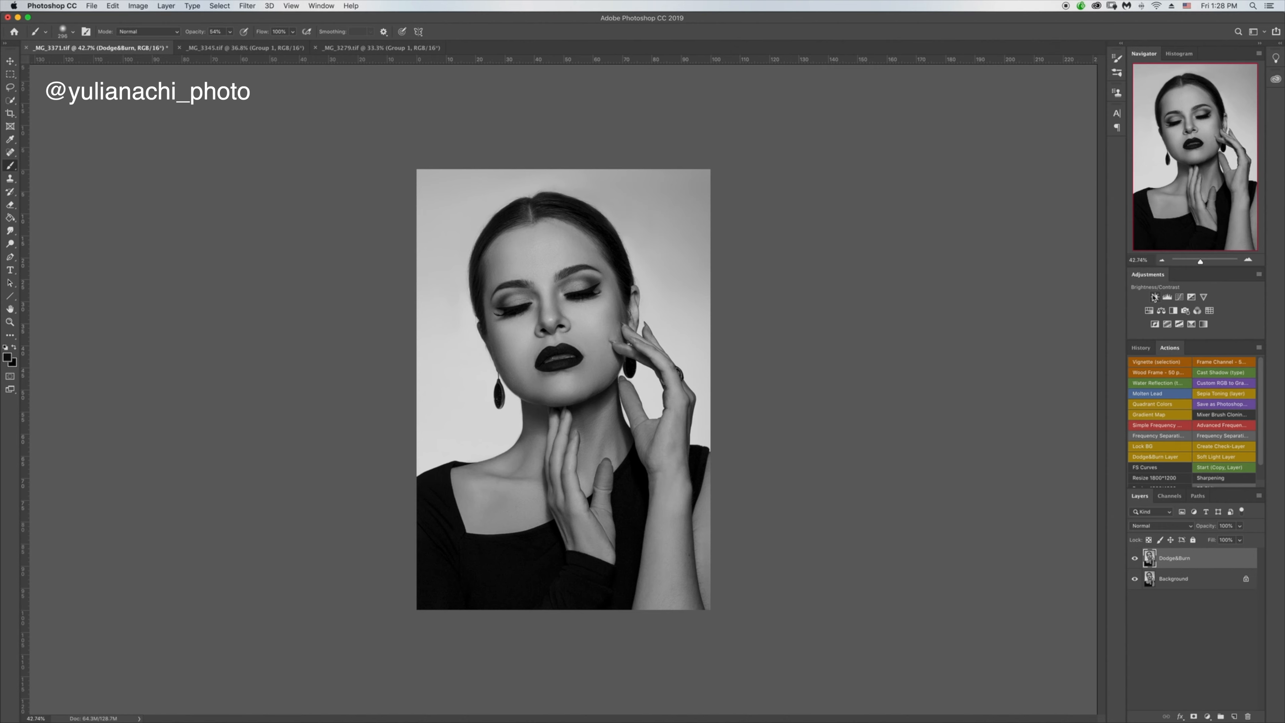
# Add a Levels layer above Dodge&Burn and set its white input to 212.
pyautogui.click(1167, 298)
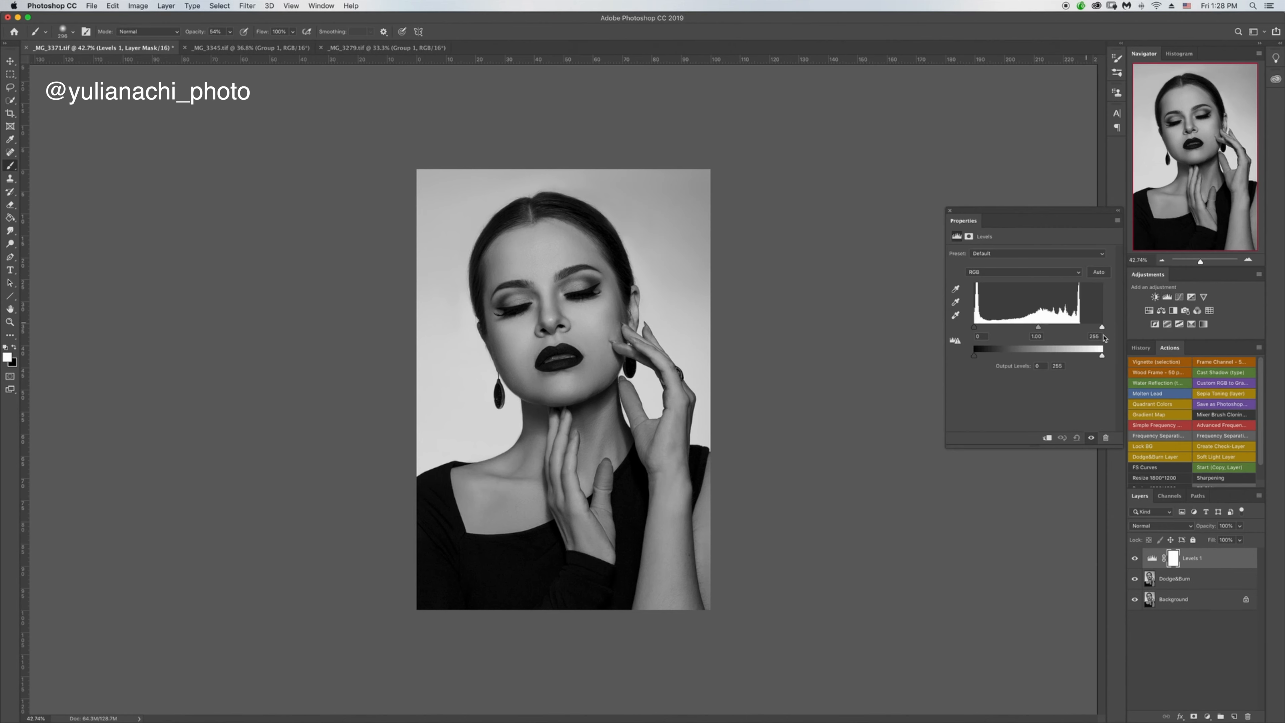
pyautogui.moveTo(1102, 329); pyautogui.dragTo(1082, 329)
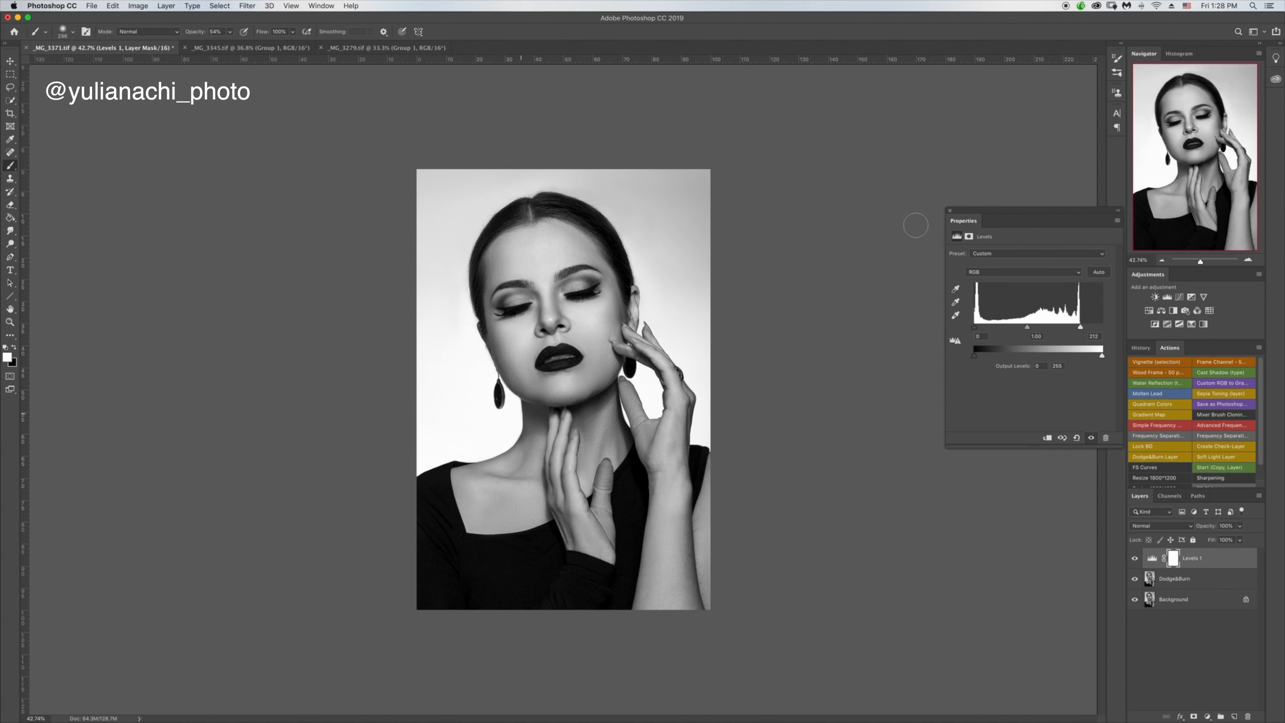
pyautogui.click(950, 212)
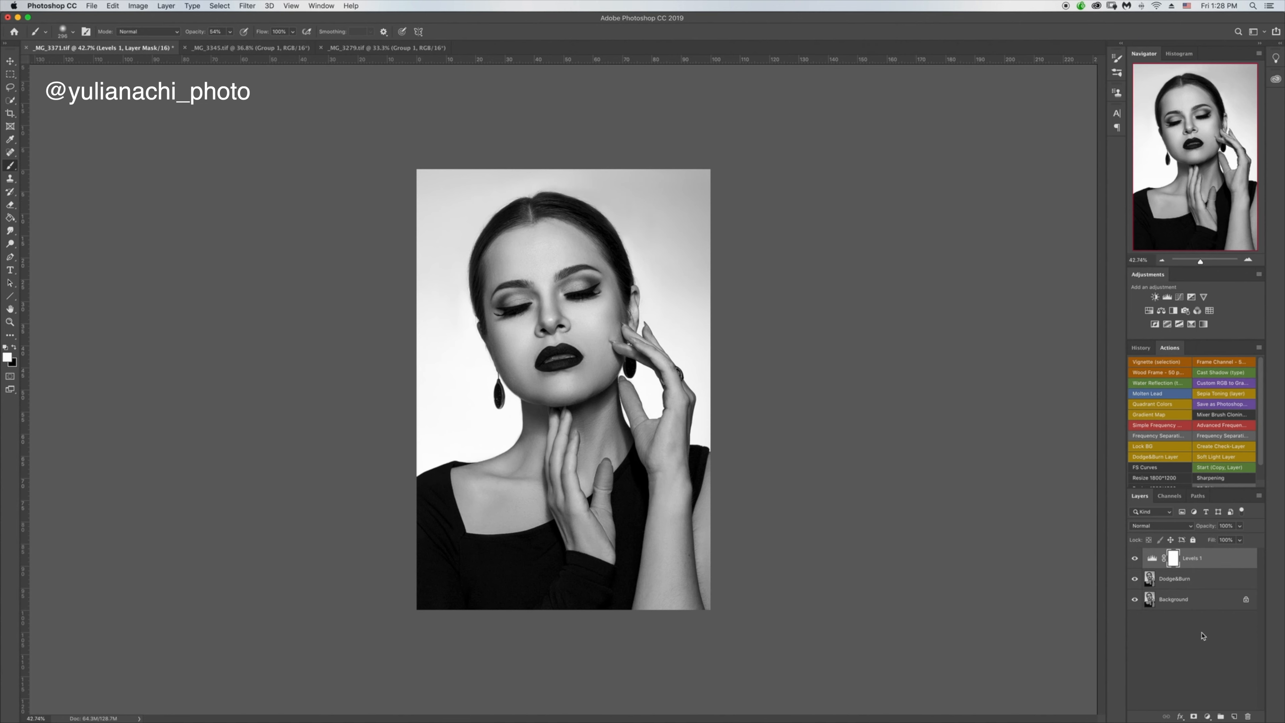
# On a new layer, draw a white Foreground to Transparent linear gradient from the portrait's upper edge down to the collarbones.
pyautogui.click(1234, 716)
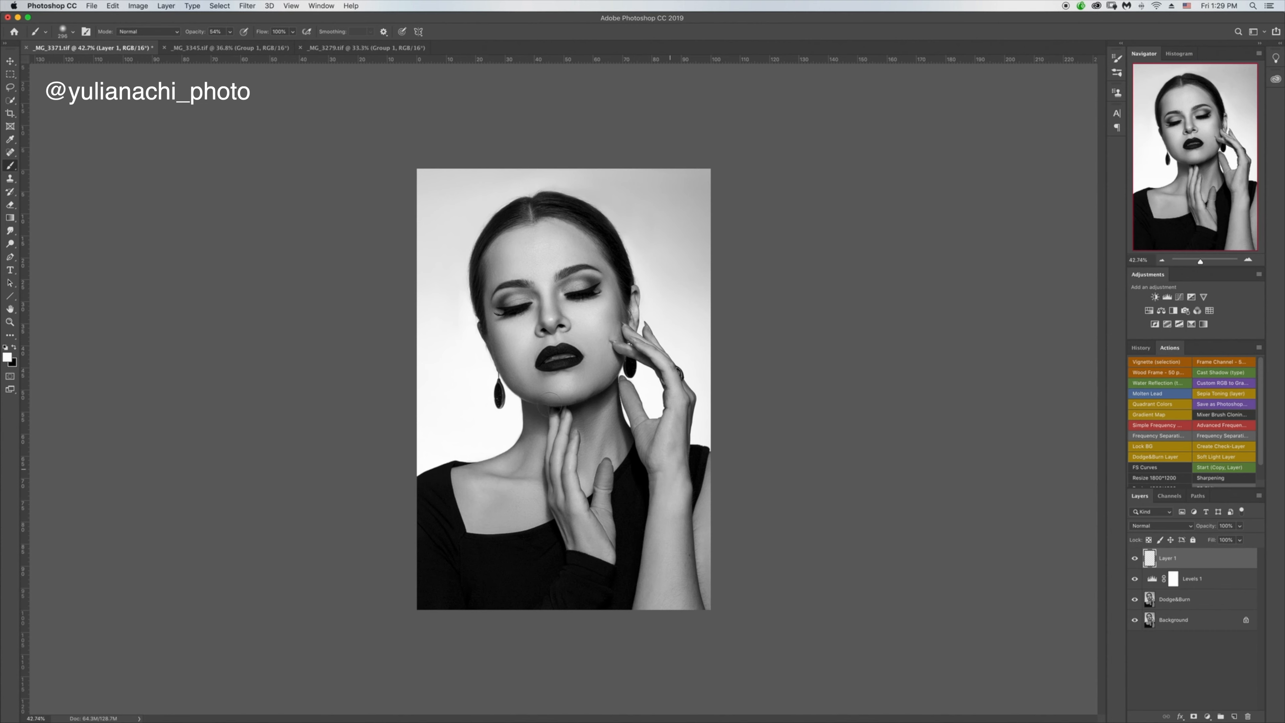
pyautogui.click(10, 217)
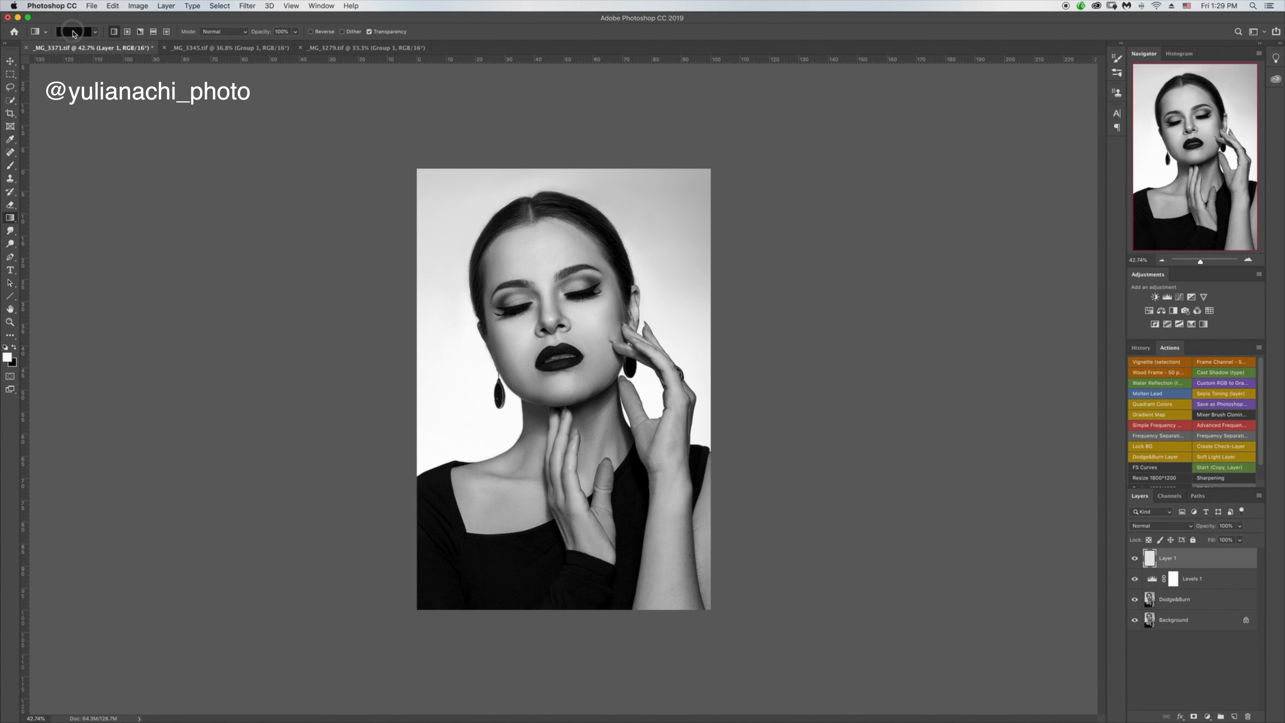
pyautogui.click(62, 34)
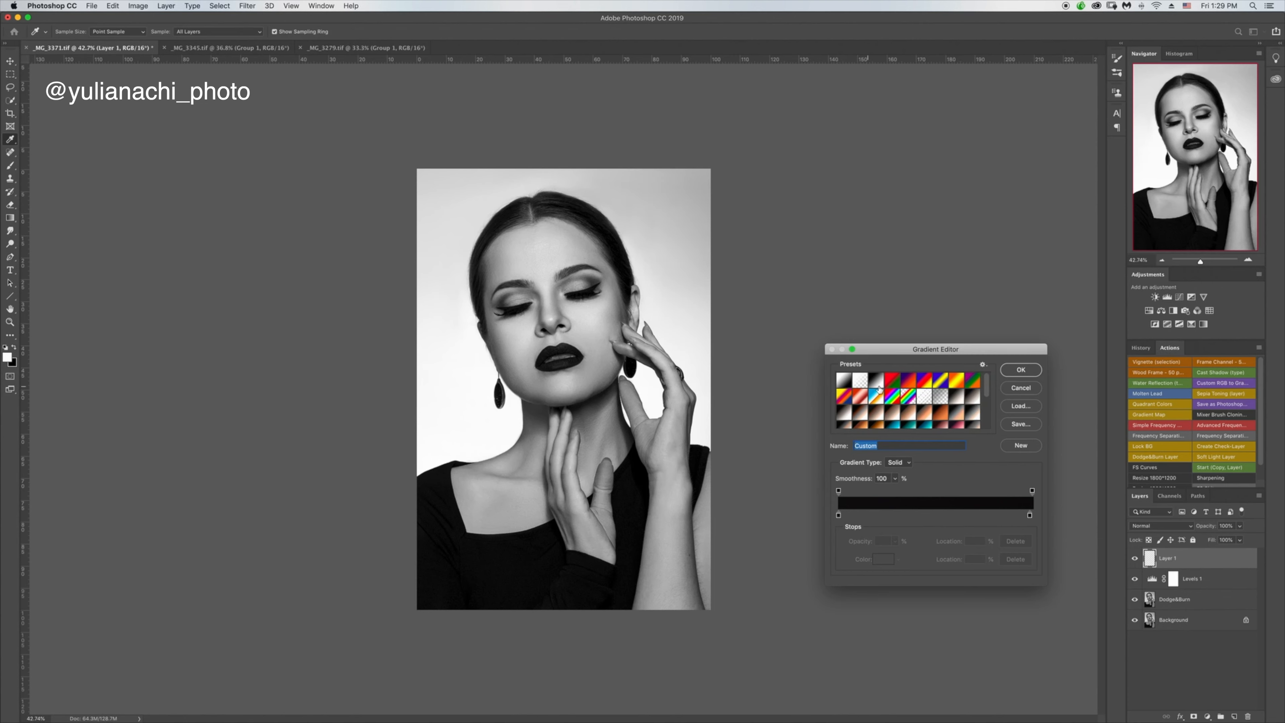
pyautogui.click(1016, 373)
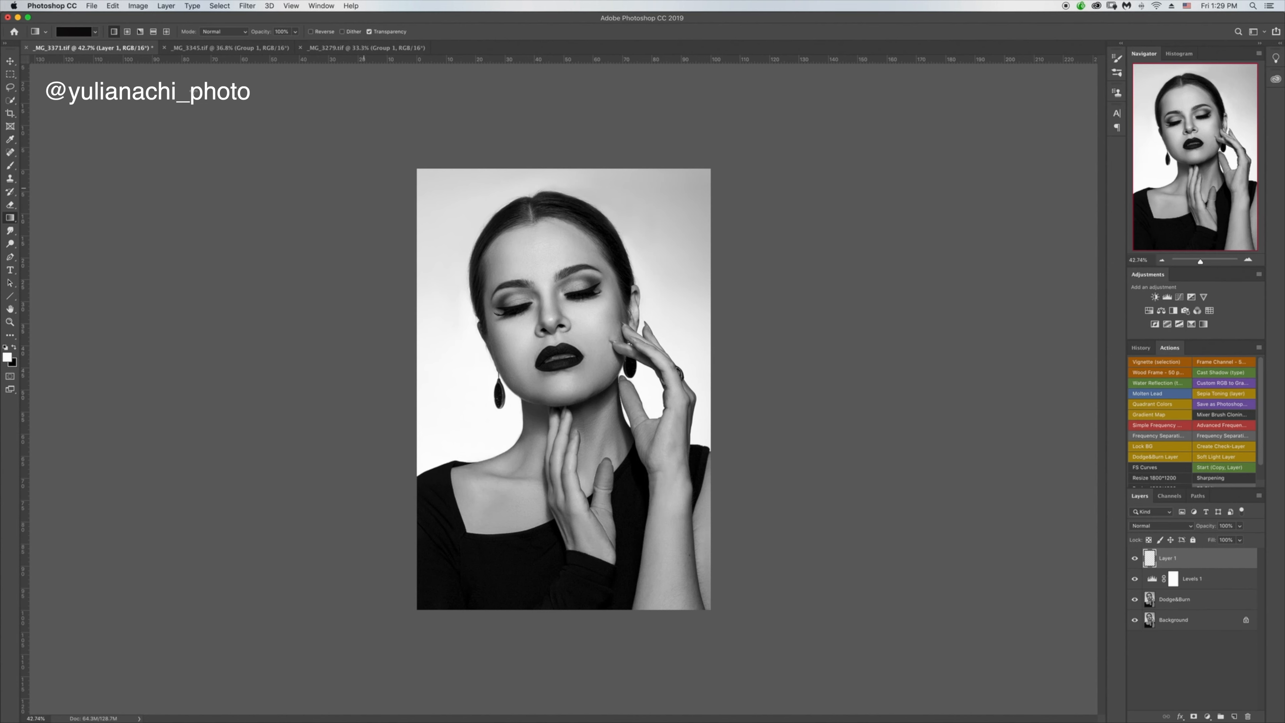
pyautogui.click(76, 31)
pyautogui.click(861, 380)
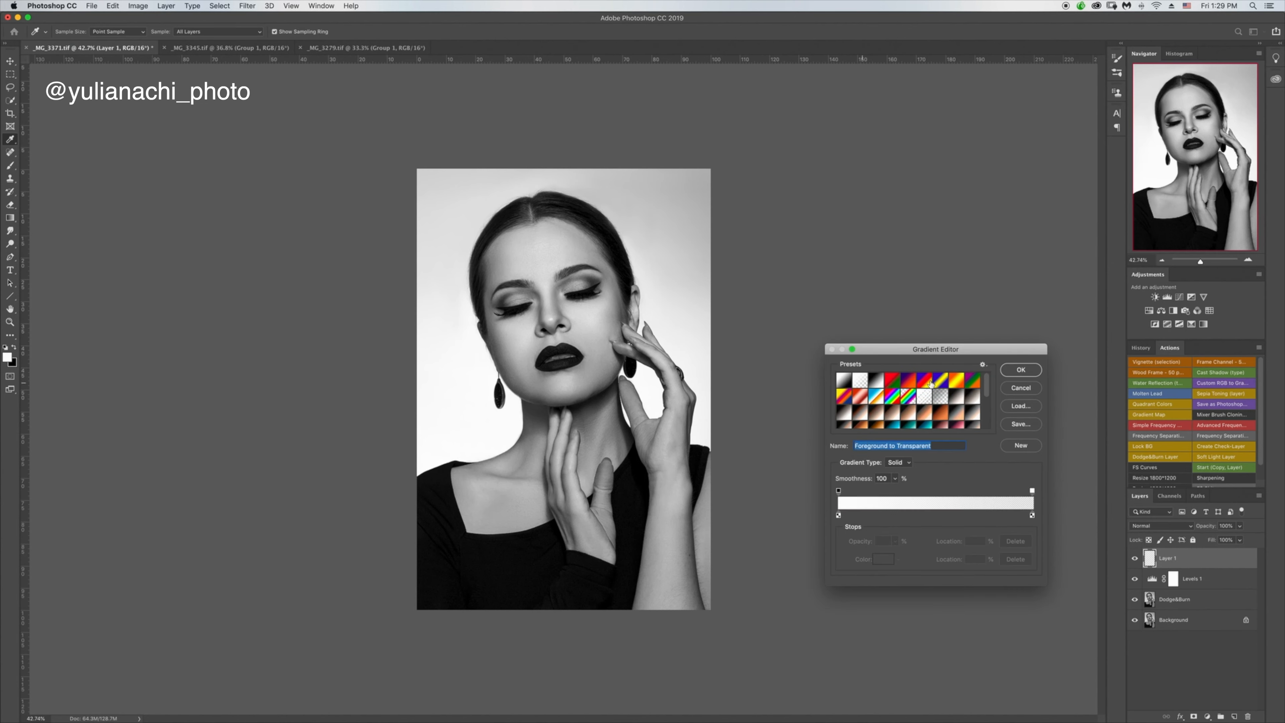
pyautogui.click(1020, 370)
pyautogui.moveTo(560, 170); pyautogui.dragTo(570, 490)
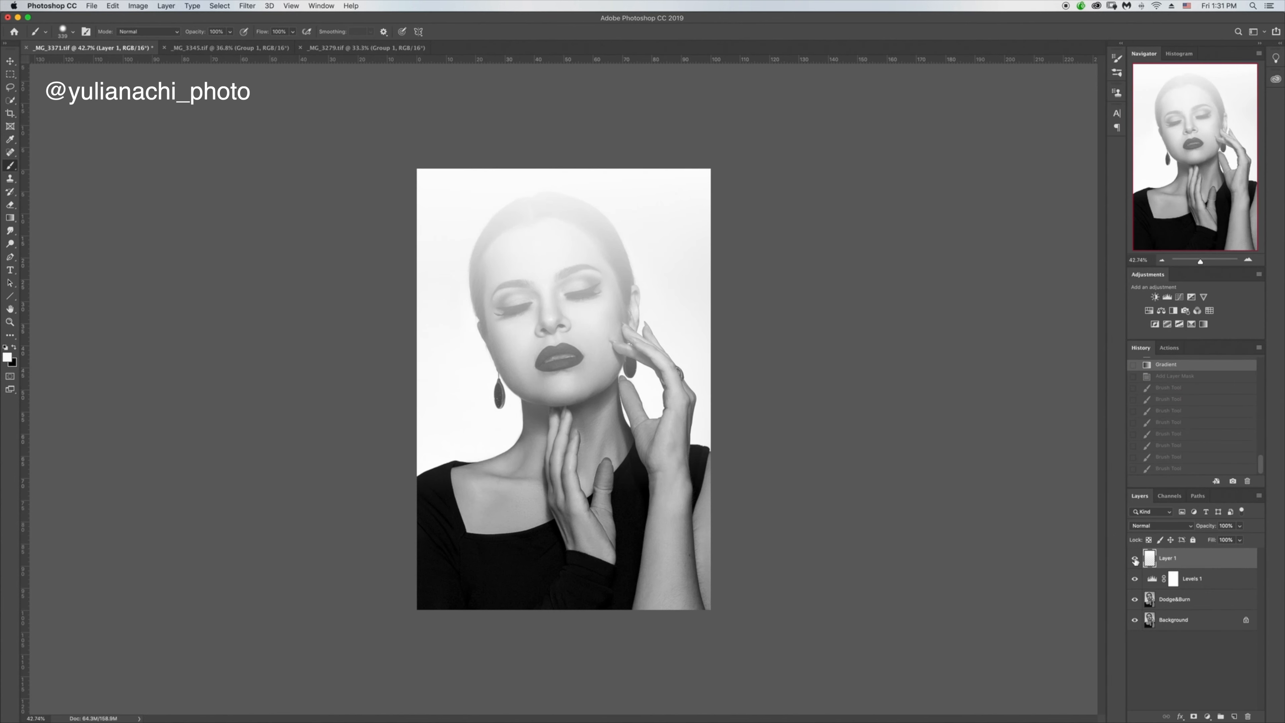
# Mask the white gradient layer to the background only, using Select Subject and inverting the selection.
pyautogui.click(1134, 559)
pyautogui.click(10, 102)
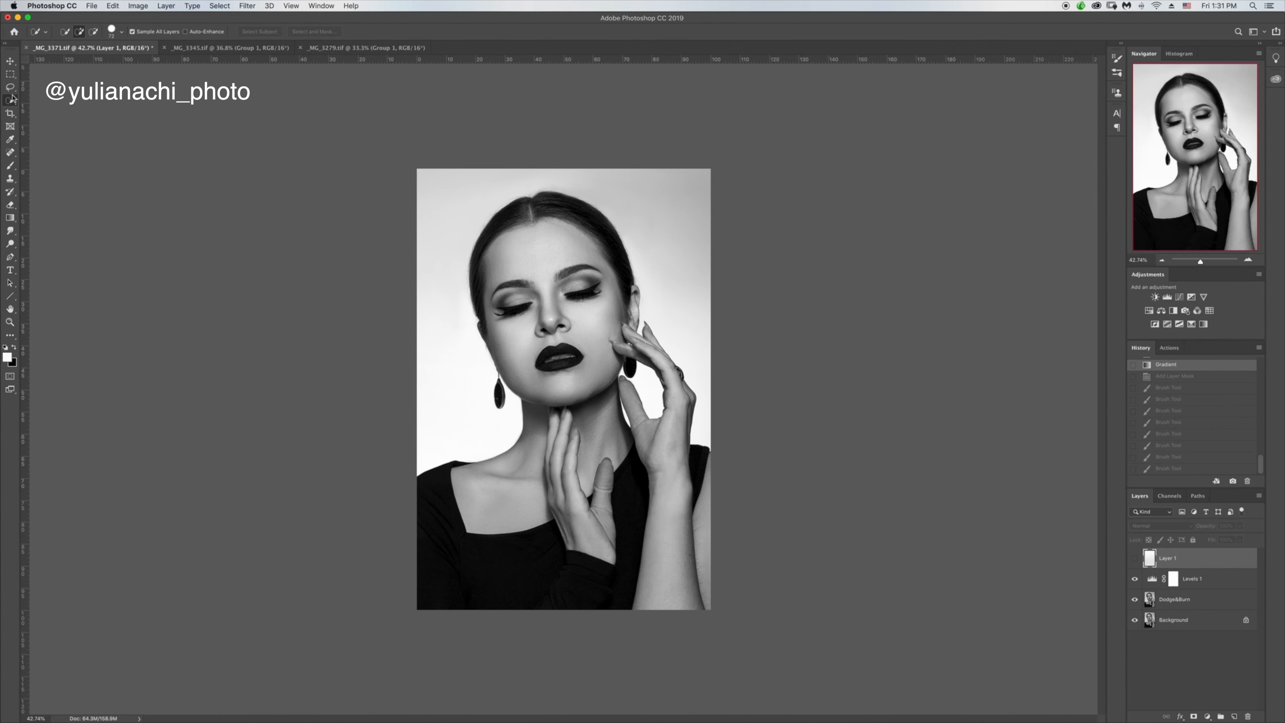
pyautogui.click(1135, 558)
pyautogui.click(260, 31)
pyautogui.press('super+shift+i')
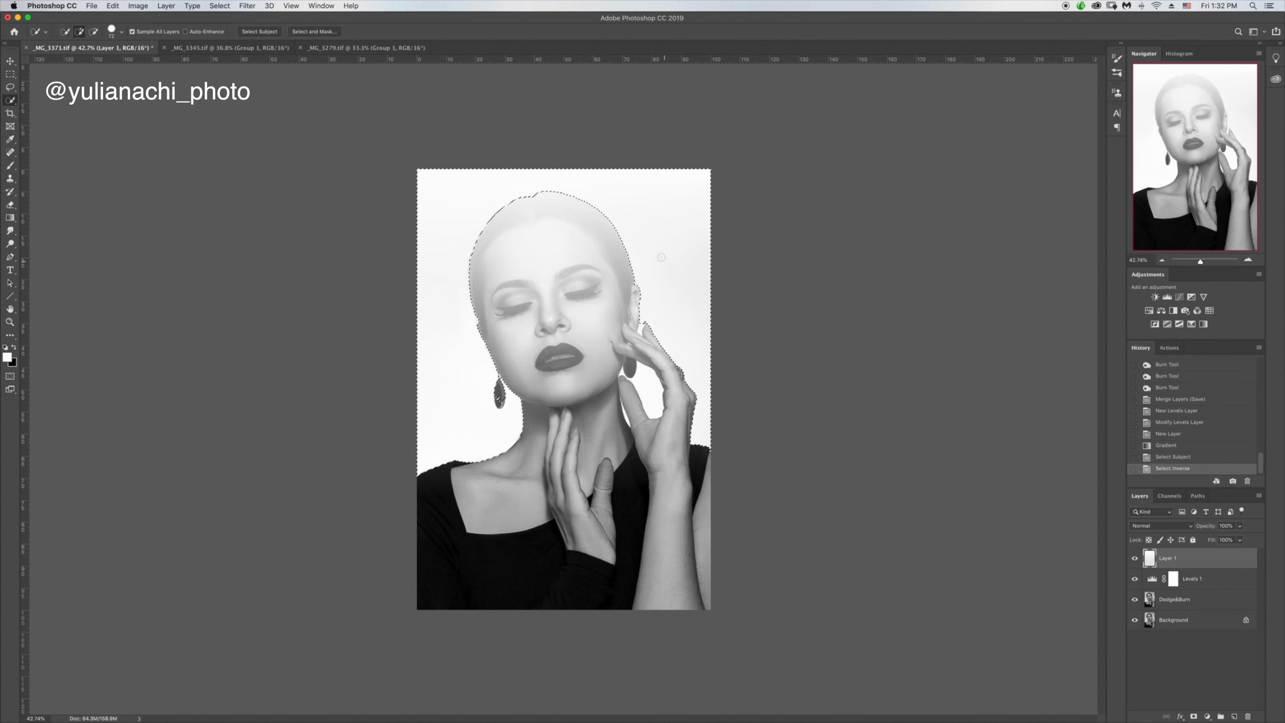
pyautogui.click(1194, 717)
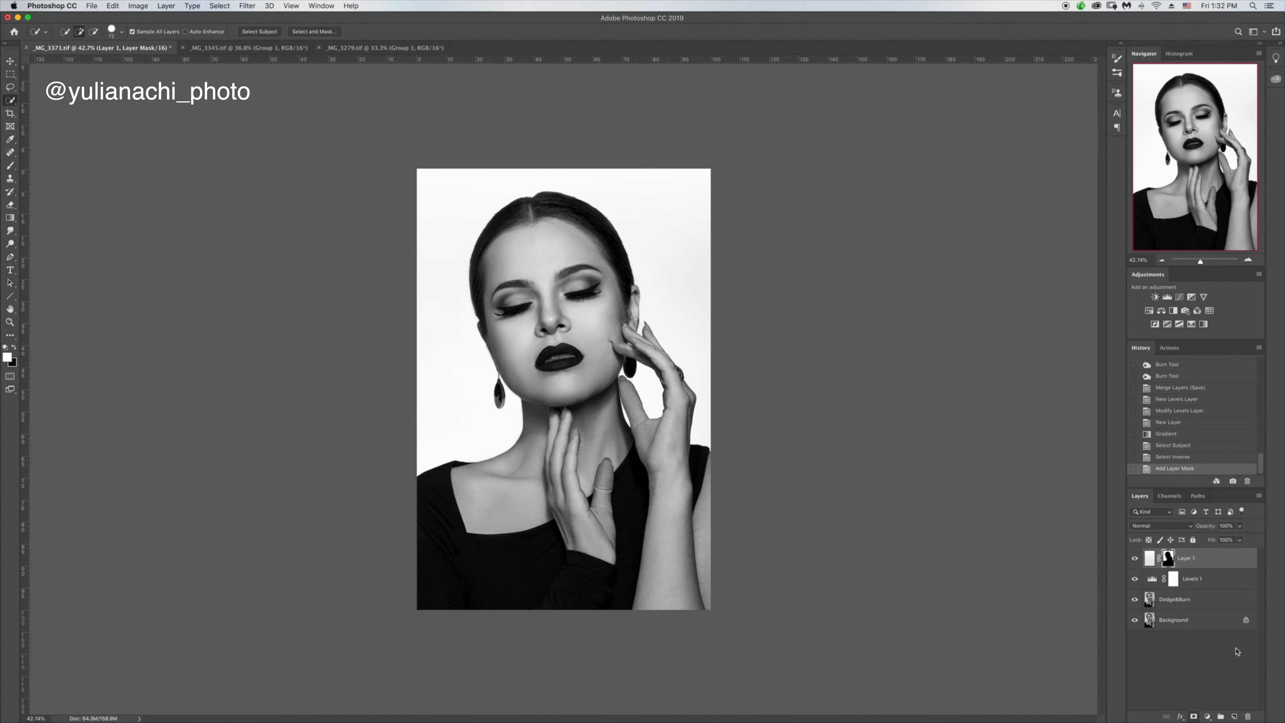
# Compare the portrait with and without the masked white gradient layer.
pyautogui.click(1135, 558)
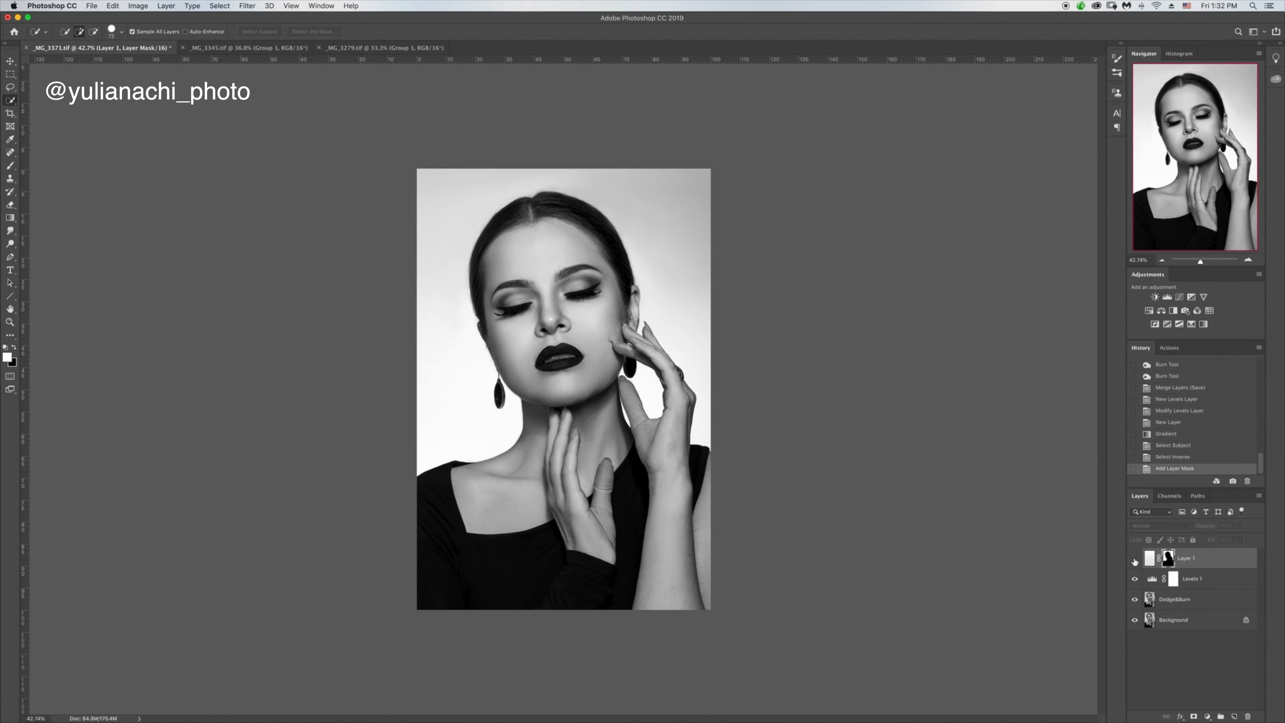
pyautogui.click(1135, 558)
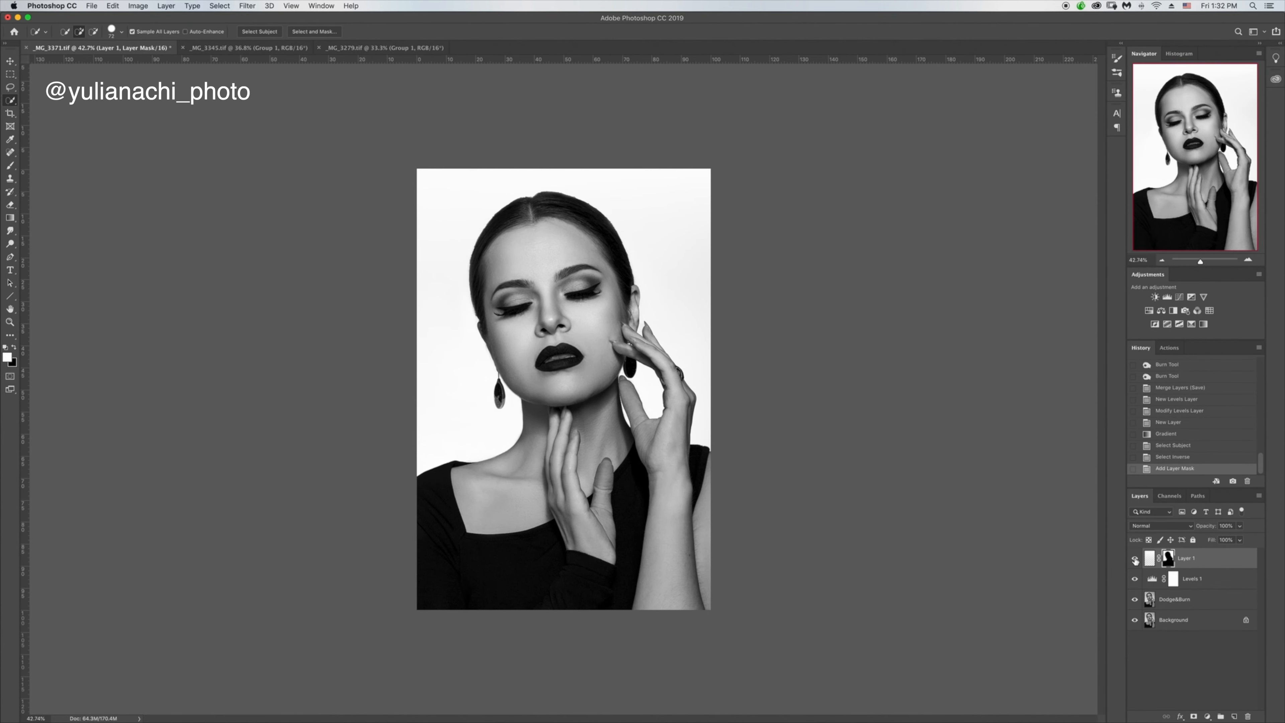
pyautogui.click(1135, 559)
pyautogui.click(1134, 558)
# Refine the Layer 1 mask with black and white brush strokes around the earring, the ear and the raised hand.
pyautogui.moveTo(1201, 262); pyautogui.dragTo(1205, 262)
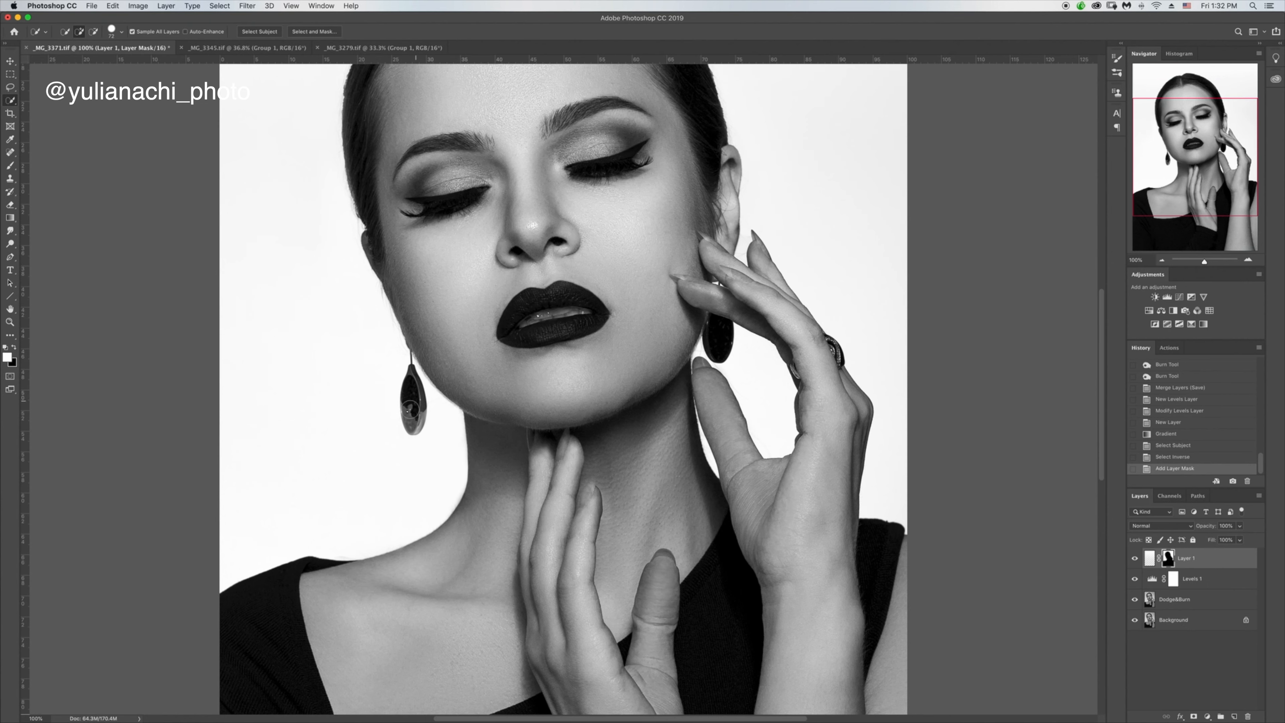
pyautogui.click(10, 165)
pyautogui.moveTo(452, 411); pyautogui.dragTo(419, 411)
pyautogui.press('x')
pyautogui.moveTo(412, 422); pyautogui.dragTo(411, 400)
pyautogui.moveTo(411, 400); pyautogui.dragTo(413, 418)
pyautogui.moveTo(740, 290); pyautogui.dragTo(807, 279)
pyautogui.moveTo(766, 176); pyautogui.dragTo(799, 458)
# Brush along the hair outline on the Layer 1 mask so the white background meets the head cleanly.
pyautogui.press('x')
pyautogui.moveTo(378, 497)
pyautogui.mouseDown()
pyautogui.moveTo(367, 457)
pyautogui.moveTo(393, 379)
pyautogui.moveTo(389, 452)
pyautogui.mouseUp()
pyautogui.click(388, 447)
pyautogui.press('x')
pyautogui.moveTo(388, 370)
pyautogui.mouseDown()
pyautogui.moveTo(424, 280)
pyautogui.moveTo(668, 247)
pyautogui.moveTo(766, 411)
pyautogui.moveTo(782, 473)
pyautogui.mouseUp()
pyautogui.press('x')
pyautogui.press('super+z')
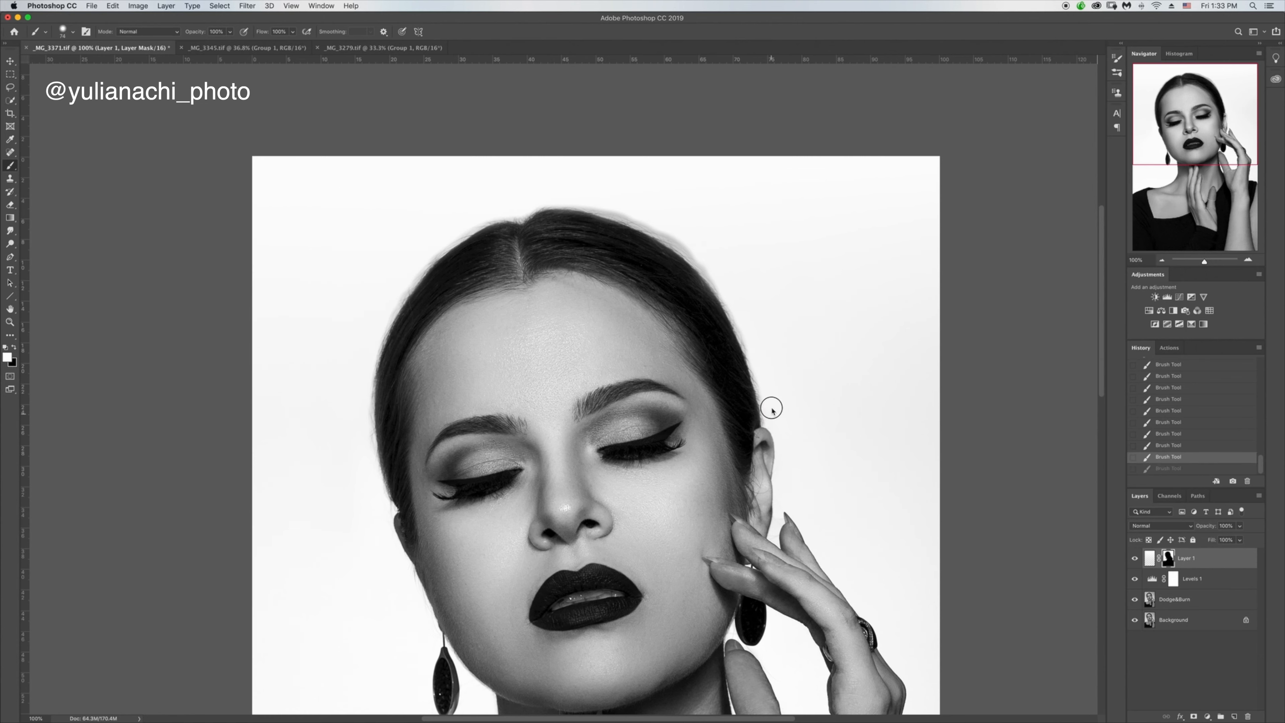
pyautogui.moveTo(772, 407)
pyautogui.mouseDown()
pyautogui.moveTo(722, 276)
pyautogui.moveTo(684, 237)
pyautogui.moveTo(550, 195)
pyautogui.moveTo(418, 263)
pyautogui.moveTo(379, 307)
pyautogui.moveTo(357, 377)
pyautogui.moveTo(364, 440)
pyautogui.mouseUp()
pyautogui.moveTo(360, 384); pyautogui.dragTo(361, 388)
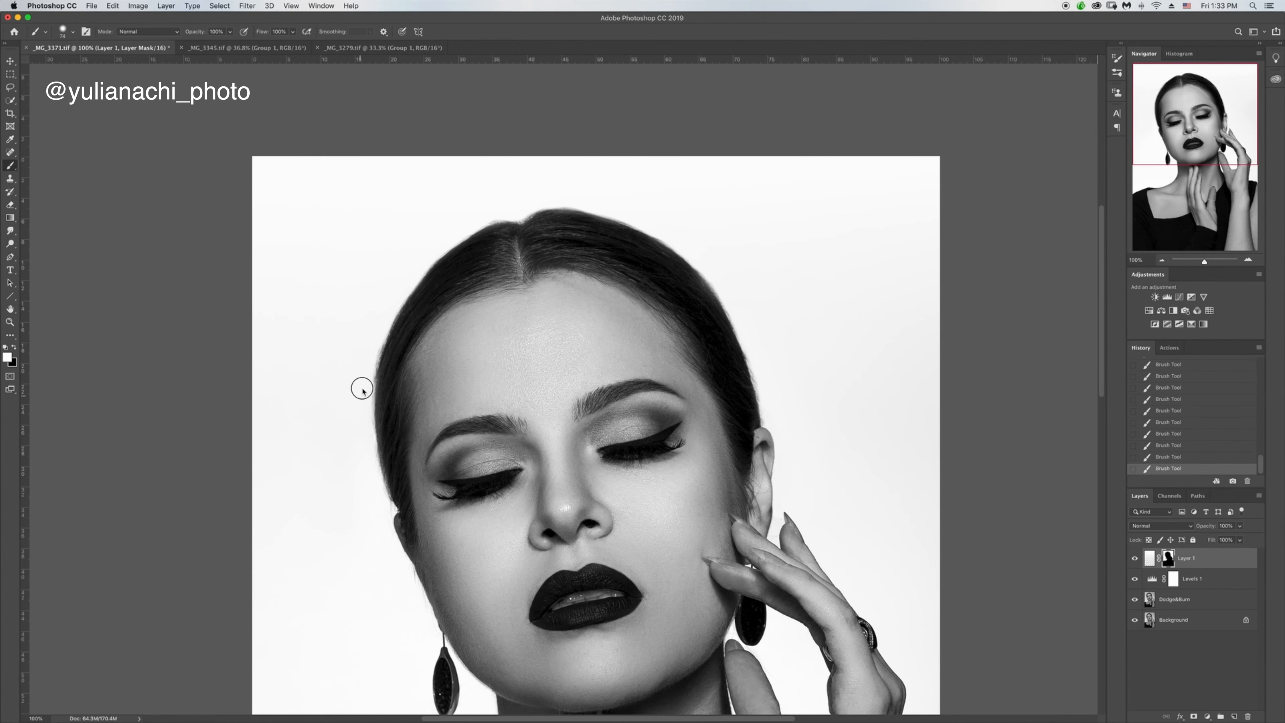
# View the whole portrait and toggle Layer 1's visibility to judge the retouched mask.
pyautogui.moveTo(1205, 262); pyautogui.dragTo(1203, 263)
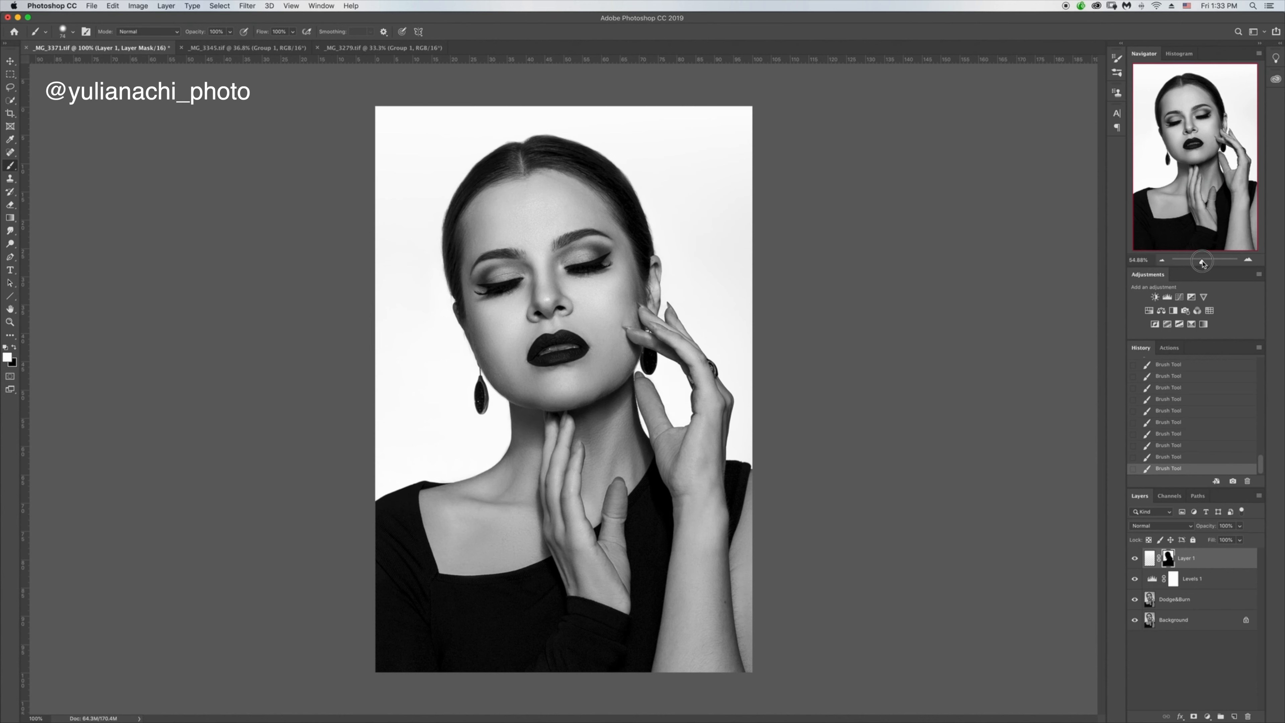
pyautogui.click(1135, 558)
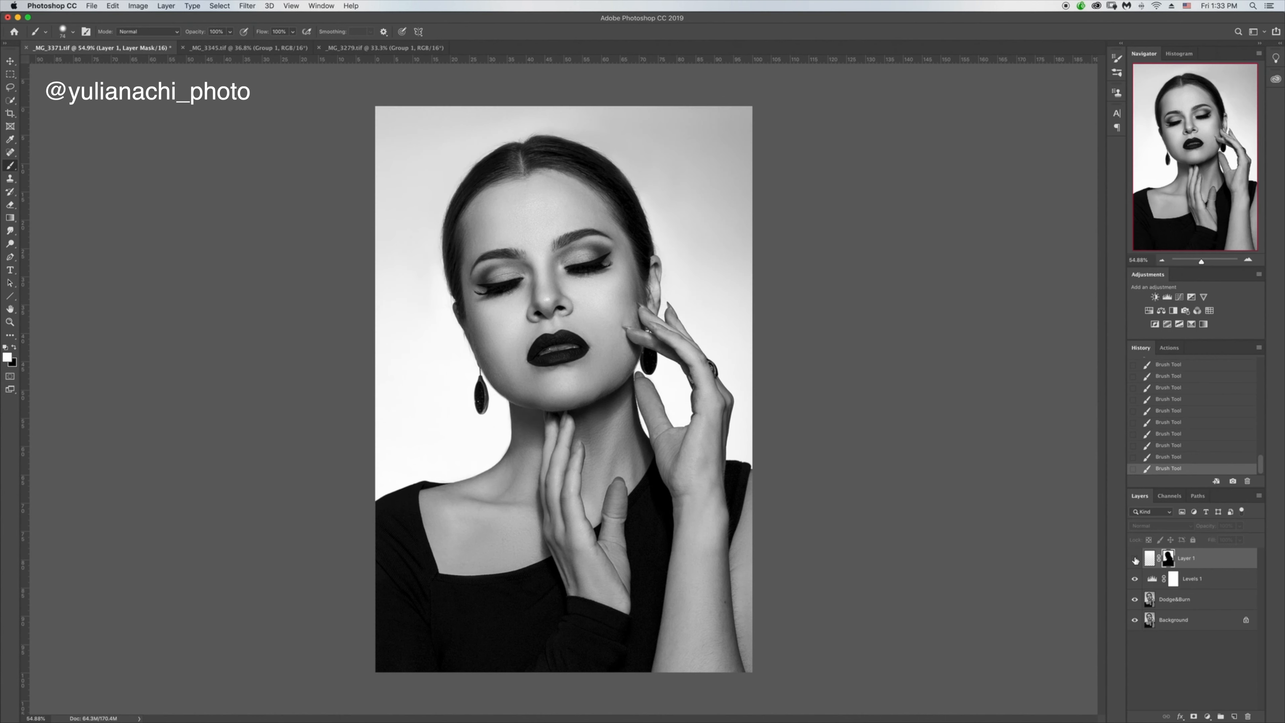
pyautogui.click(1135, 558)
pyautogui.click(1135, 559)
pyautogui.click(1135, 558)
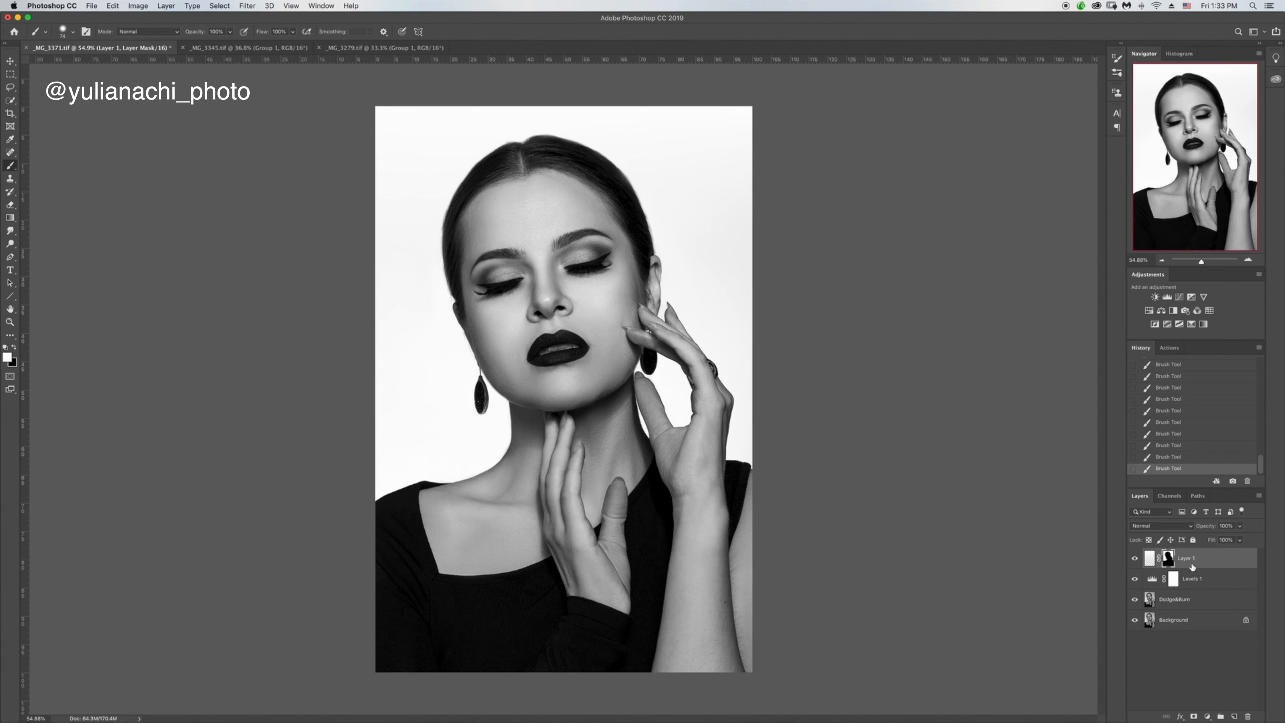
# Add a Gradient Map layer above Layer 1, reverse its gradient and lower the layer's opacity.
pyautogui.click(1206, 325)
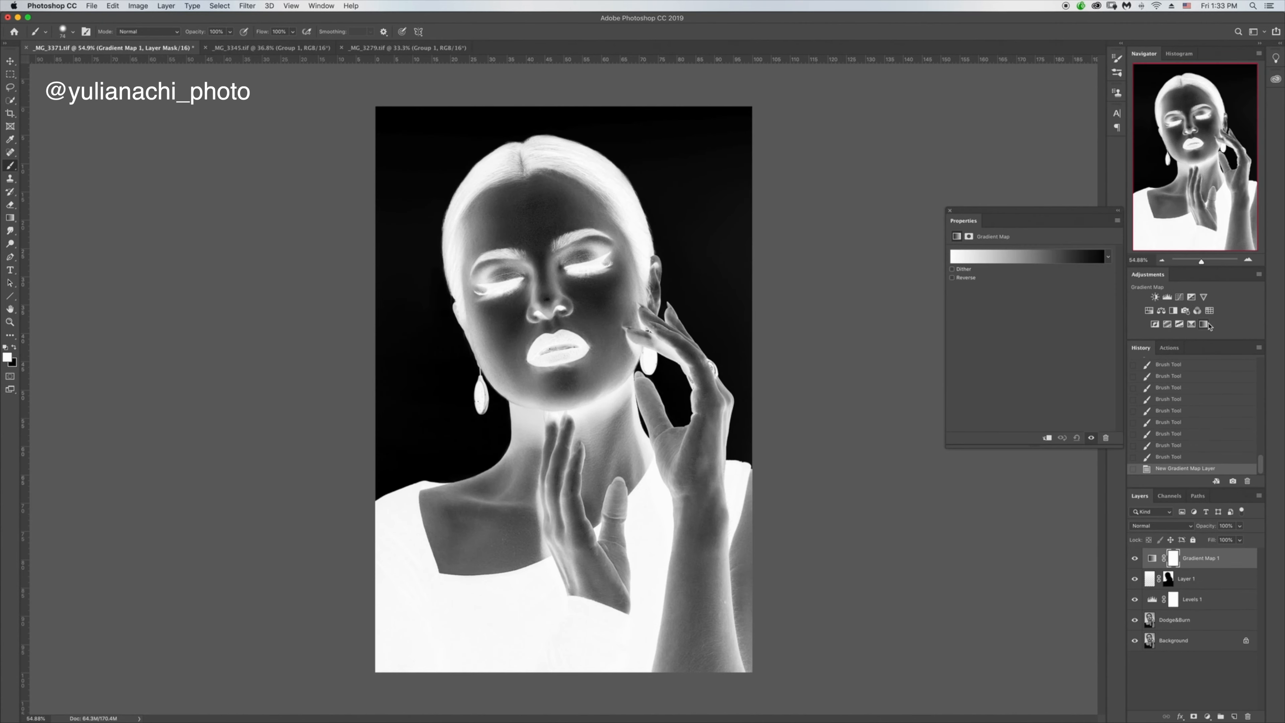
pyautogui.click(955, 278)
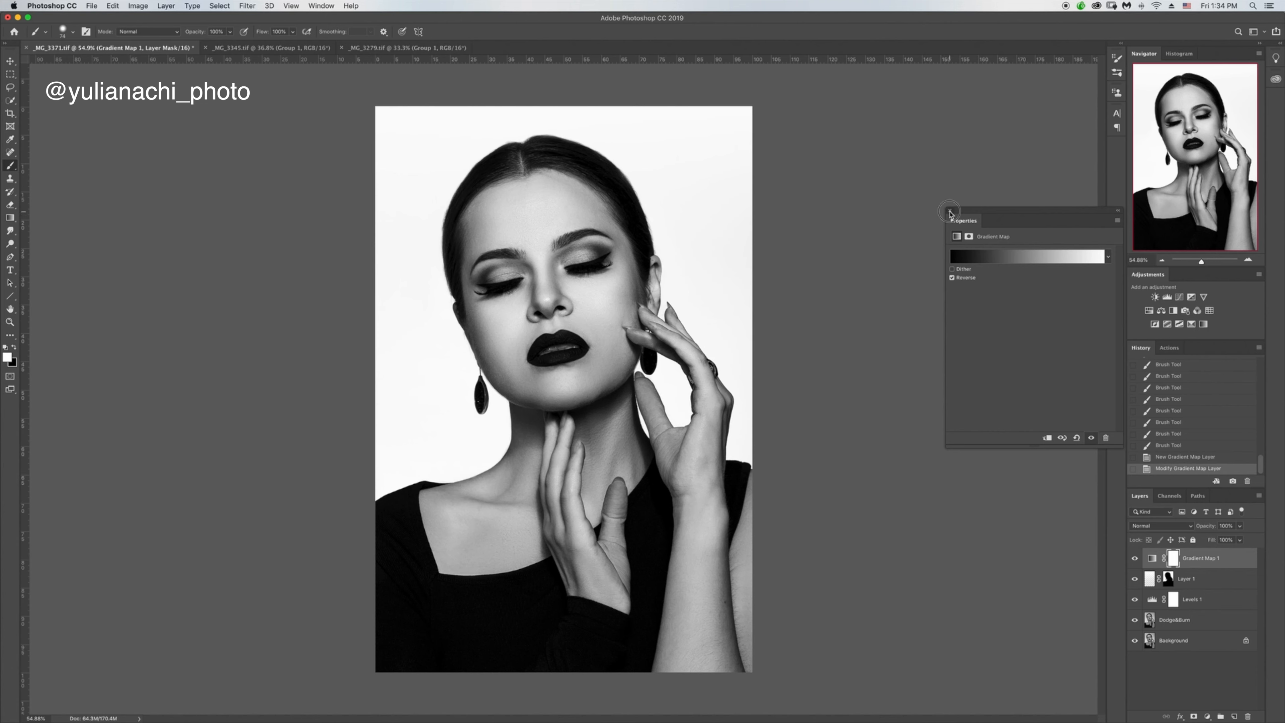
pyautogui.click(949, 211)
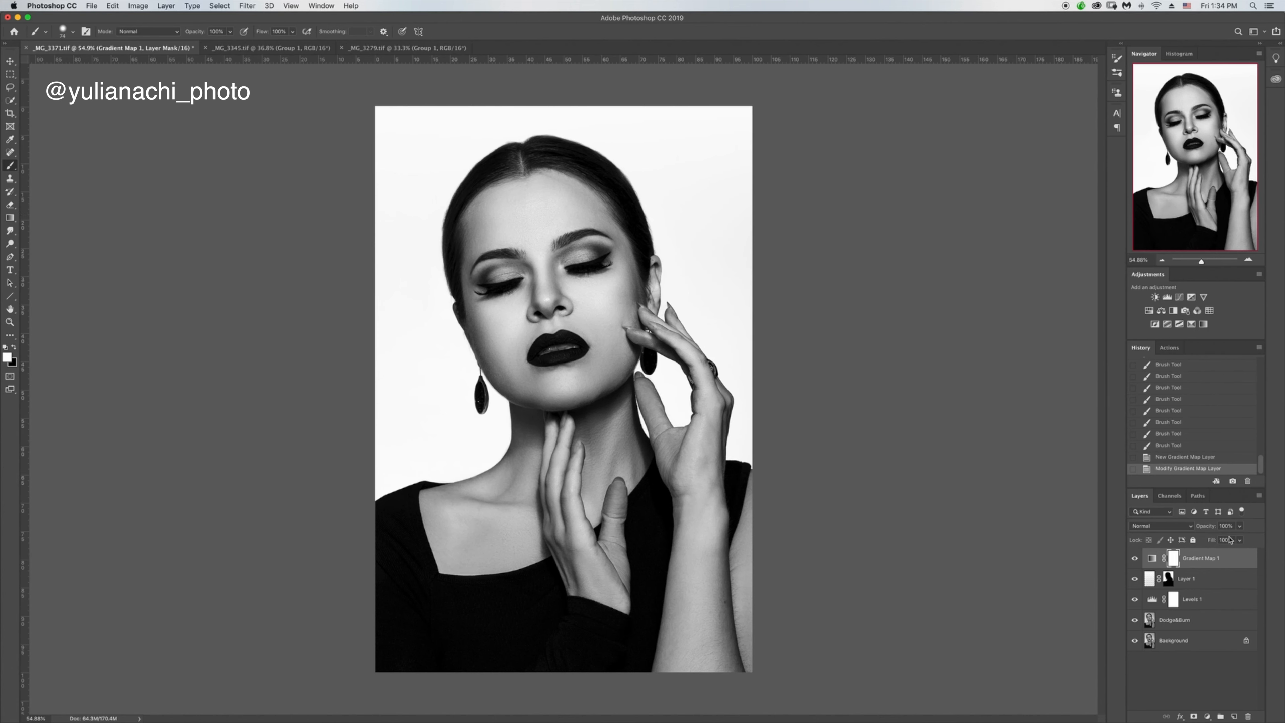
pyautogui.moveTo(1209, 527); pyautogui.dragTo(1188, 527)
# Lighten the midtones in the Levels layer and set the Gradient Map layer's opacity to 78%, checking the portrait with and without it.
pyautogui.doubleClick(1152, 600)
pyautogui.moveTo(1029, 329); pyautogui.dragTo(1020, 329)
pyautogui.click(1225, 558)
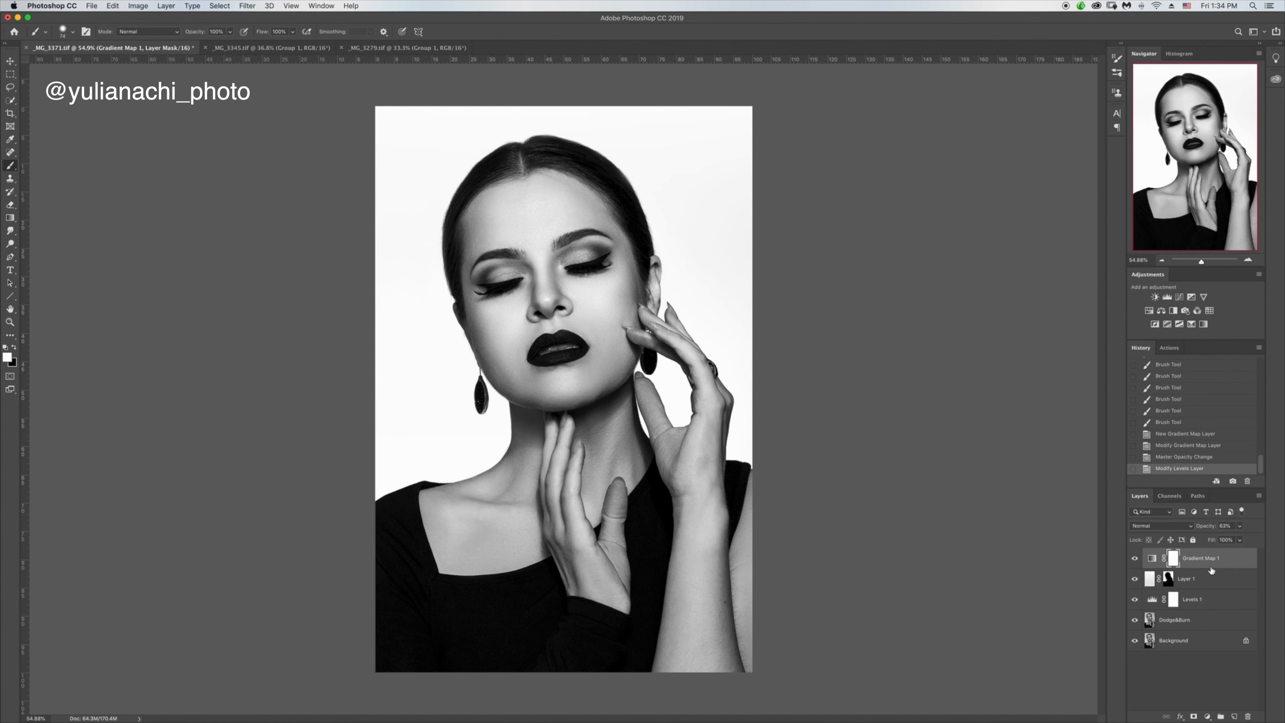
pyautogui.moveTo(1206, 530); pyautogui.dragTo(1212, 530)
pyautogui.click(1135, 558)
pyautogui.click(1135, 558)
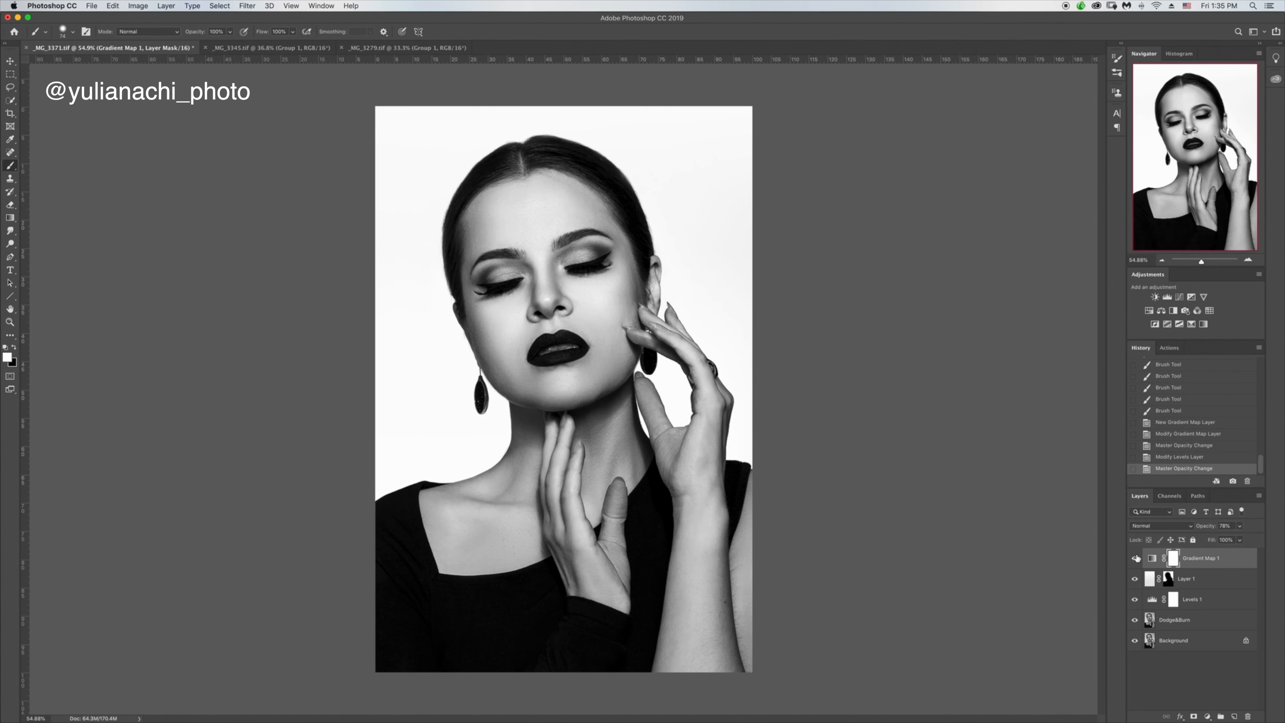
# Group the Gradient Map, Layer 1 and Levels layers and toggle the group's visibility to compare before and after.
pyautogui.keyDown('shift'); pyautogui.click(1215, 599); pyautogui.keyUp('shift')
pyautogui.press('super+g')
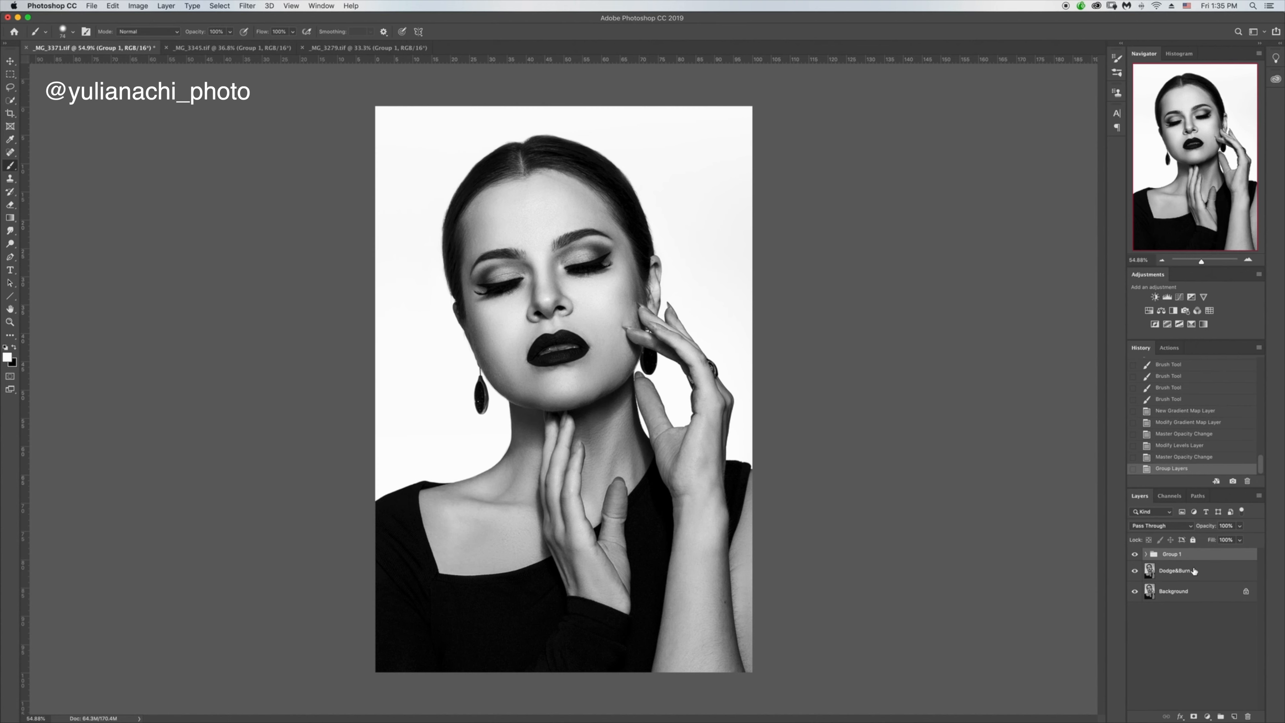
pyautogui.click(1135, 554)
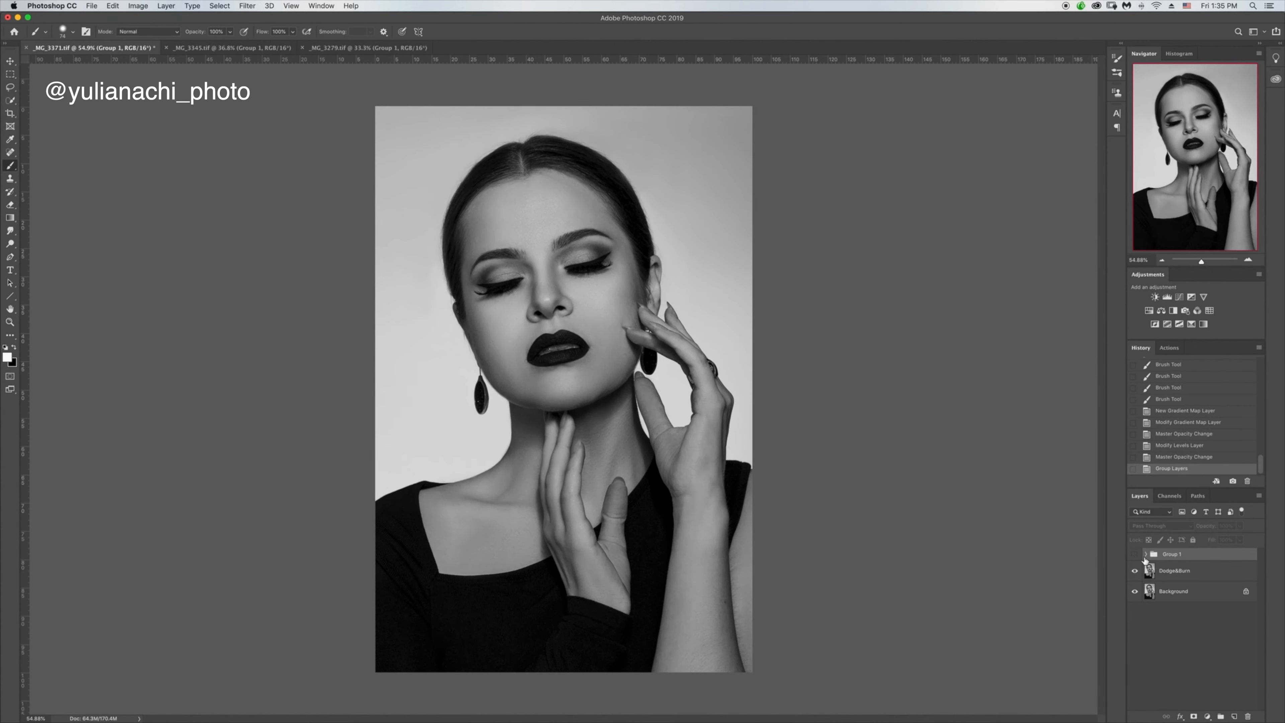
pyautogui.click(1135, 555)
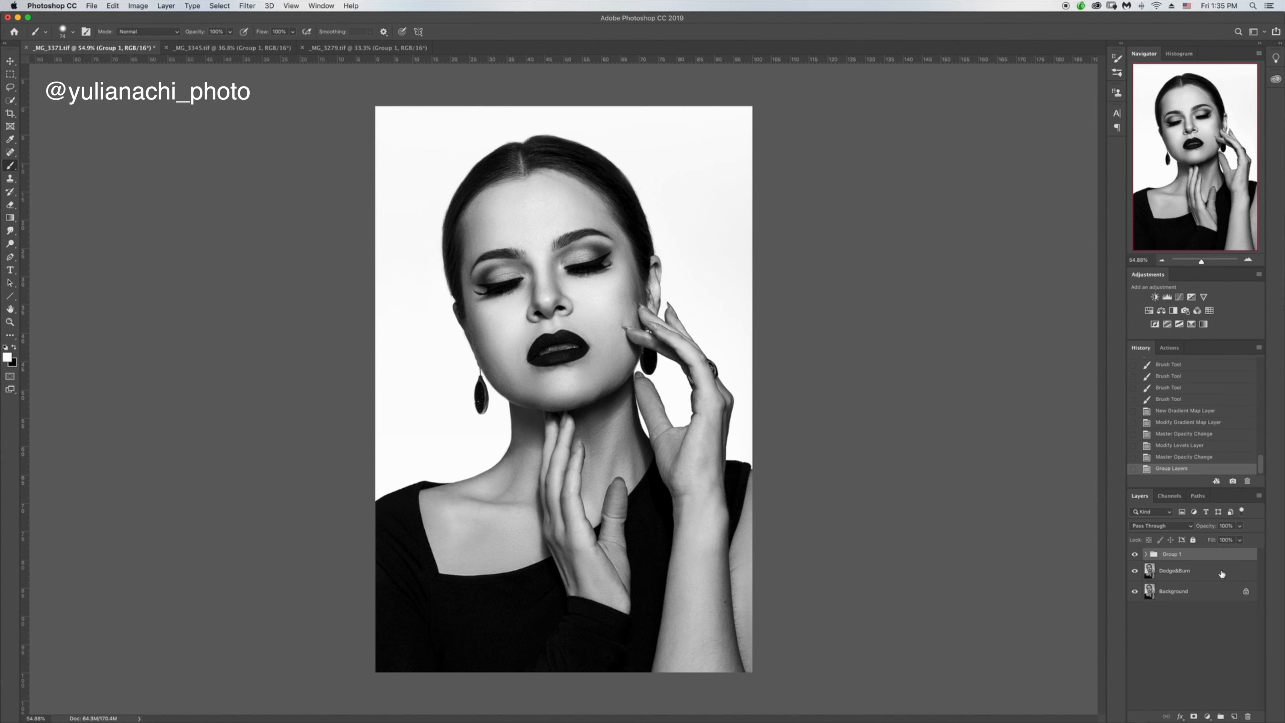
# Float all three portrait documents in separate windows and arrange them side by side.
pyautogui.click(320, 6)
pyautogui.moveTo(354, 17)
pyautogui.click(523, 151)
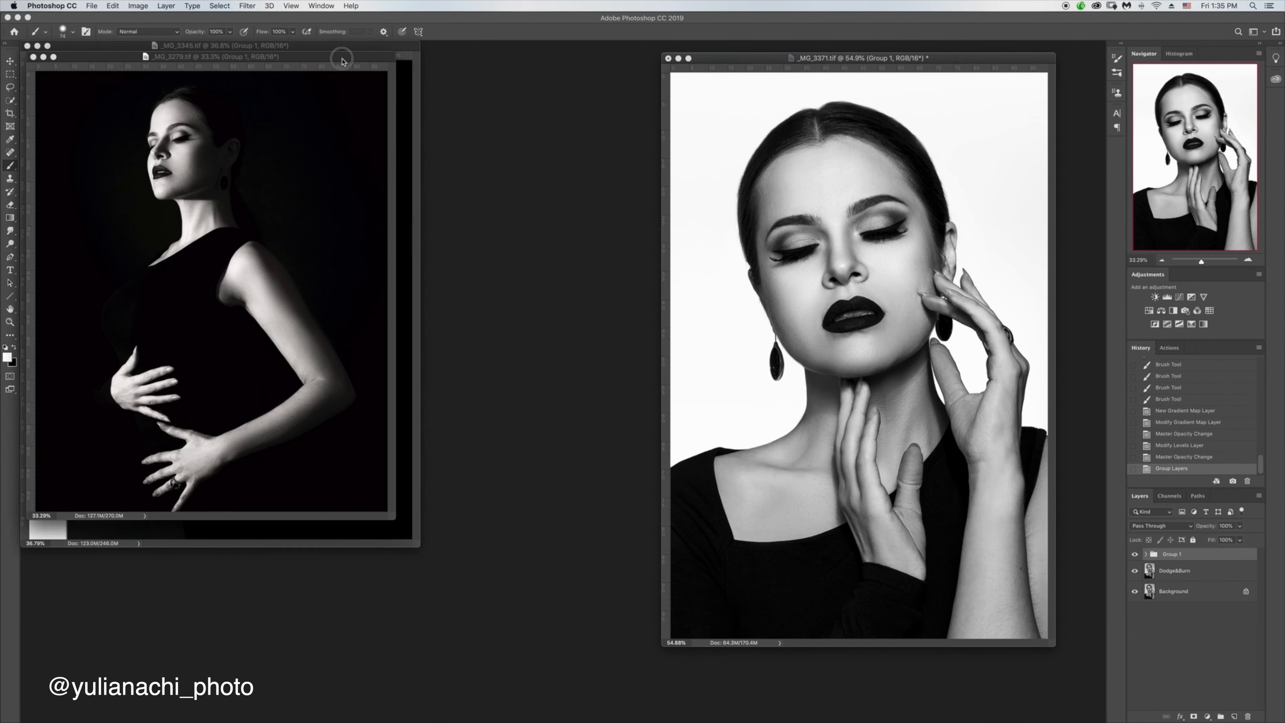
pyautogui.moveTo(342, 59); pyautogui.dragTo(679, 77)
pyautogui.moveTo(945, 58); pyautogui.dragTo(970, 55)
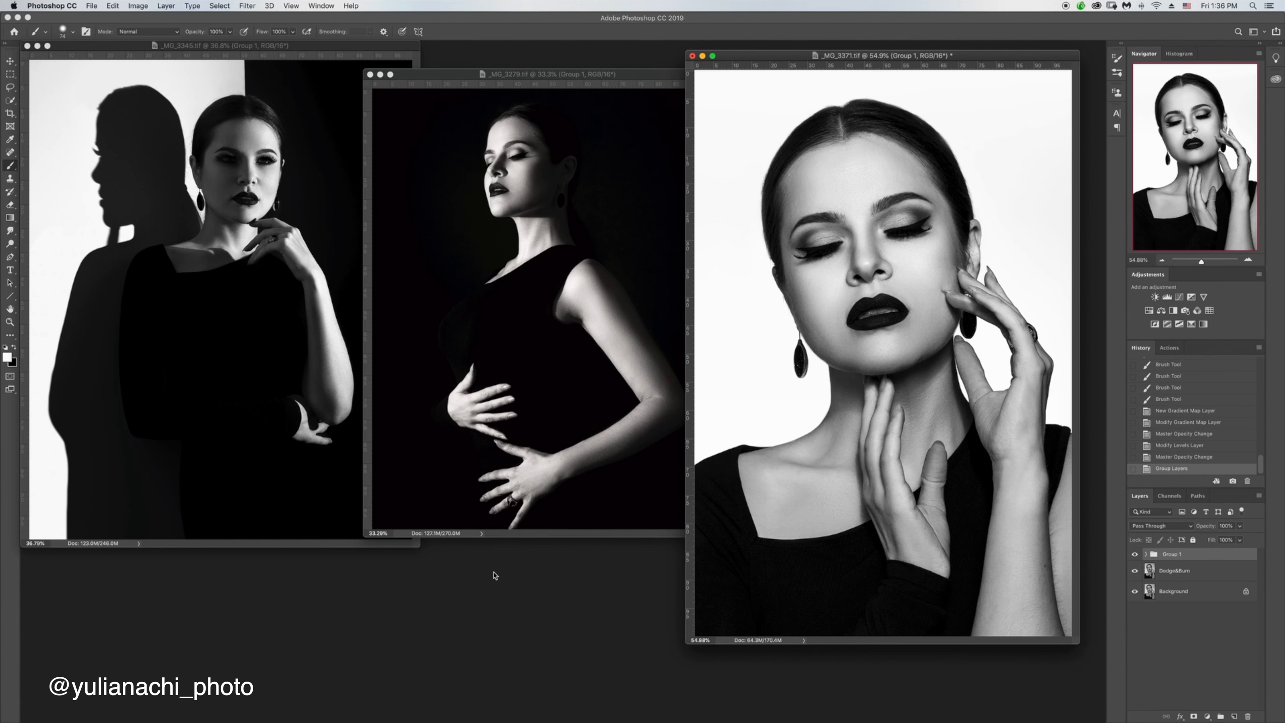